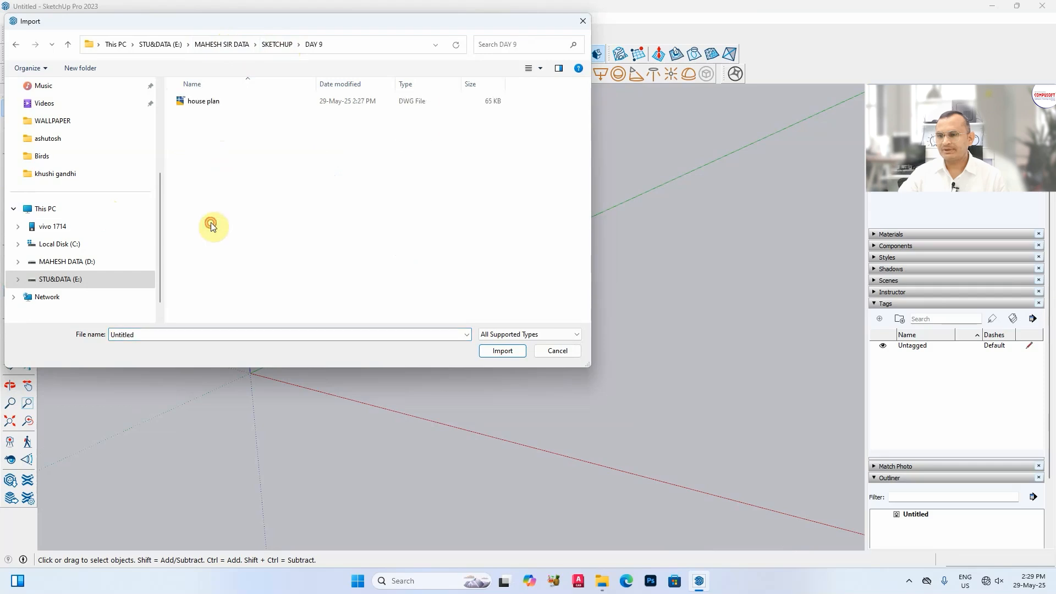
# - Import the house plan DWG file from the DAY 9 folder into the model and dismiss the import results
pyautogui.click(208, 102)
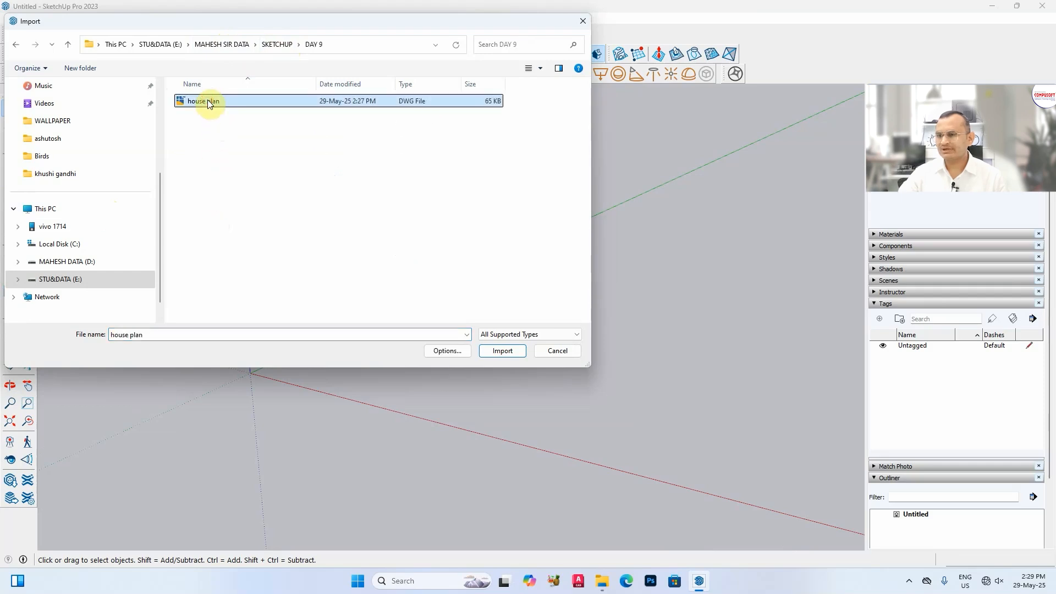
pyautogui.click(507, 350)
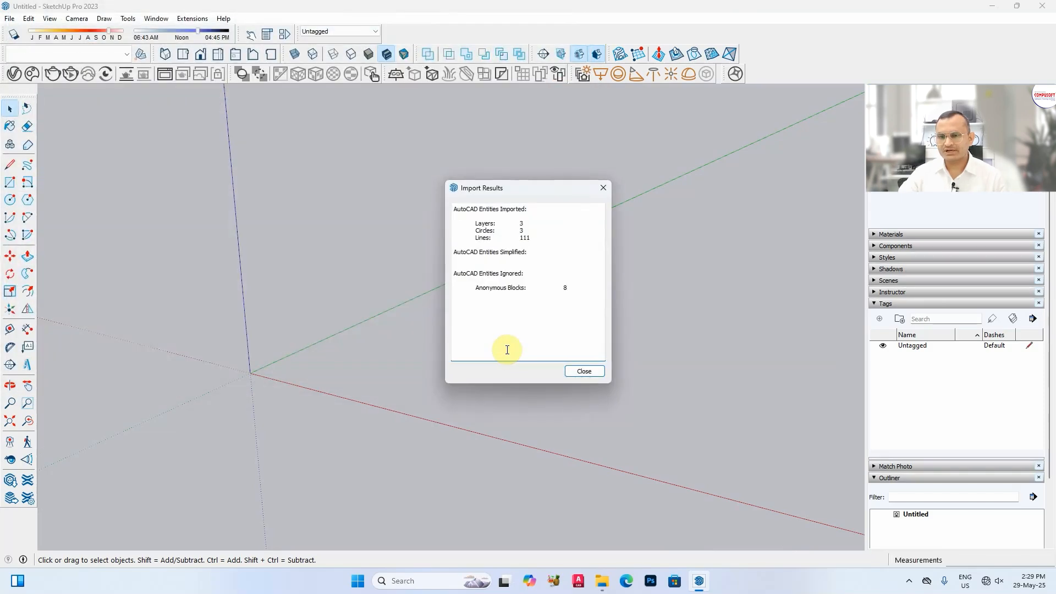
pyautogui.click(585, 372)
pyautogui.moveTo(573, 352); pyautogui.dragTo(479, 279, button='middle')
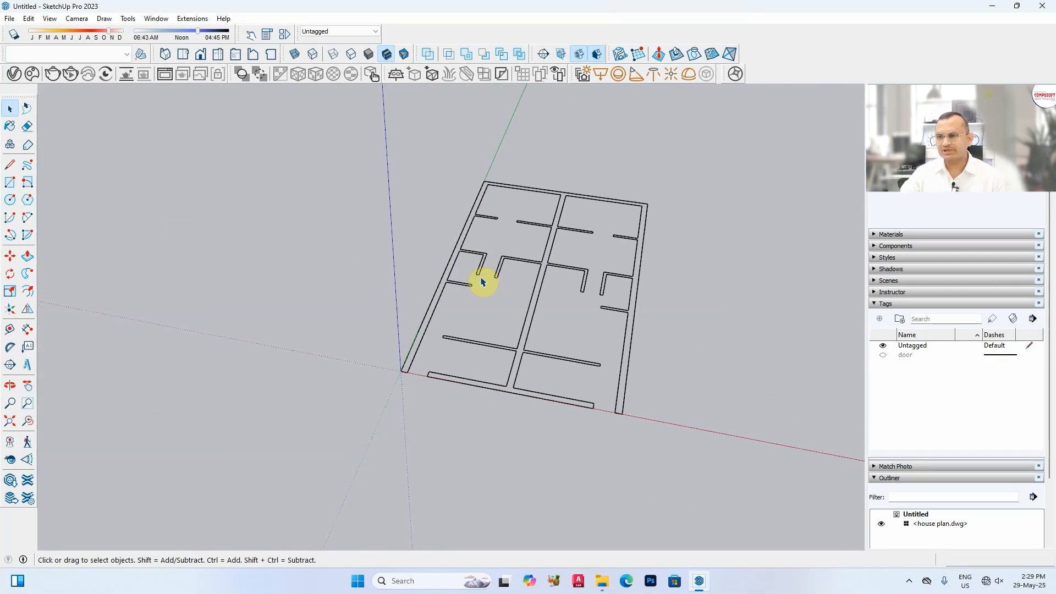
pyautogui.moveTo(217, 296); pyautogui.dragTo(352, 267, button='middle')
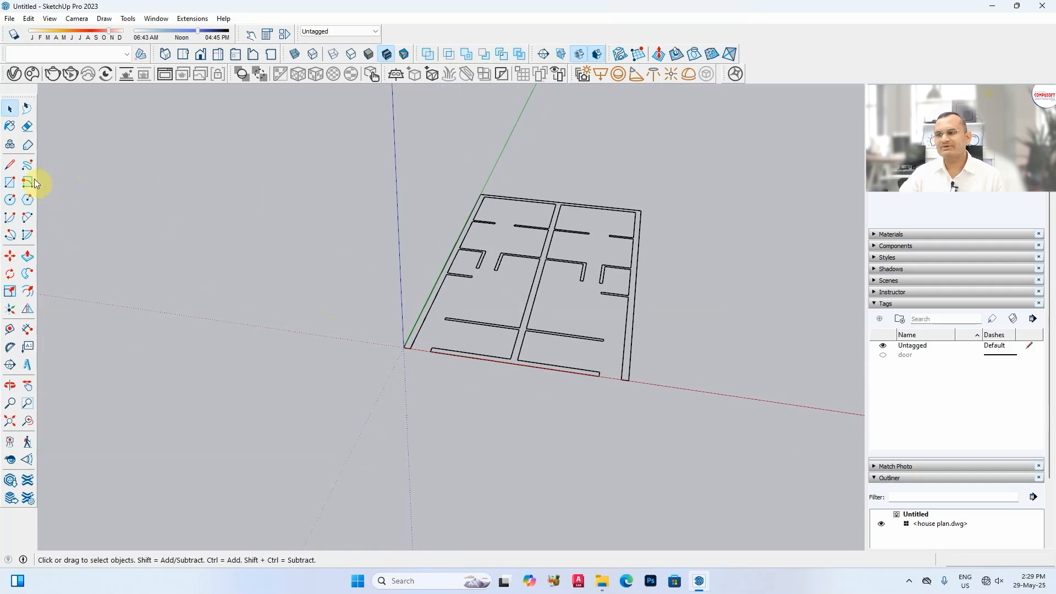
# - Draw a rectangle over the whole floor plan, from the back left outer corner to the front right outer corner
pyautogui.click(10, 183)
pyautogui.scroll(3, 498, 190)
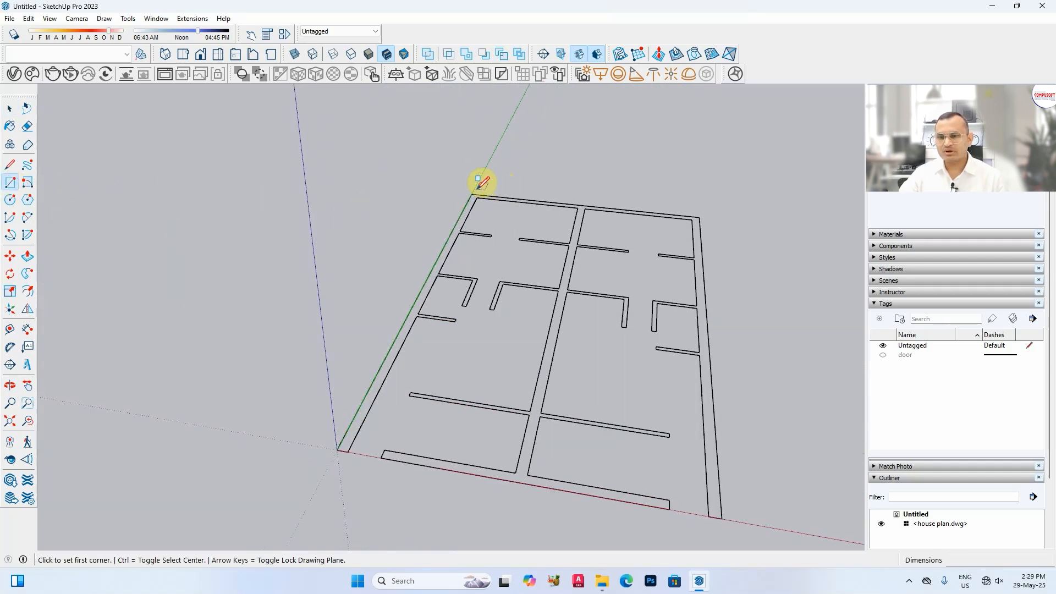
pyautogui.click(476, 192)
pyautogui.scroll(-2, 478, 185)
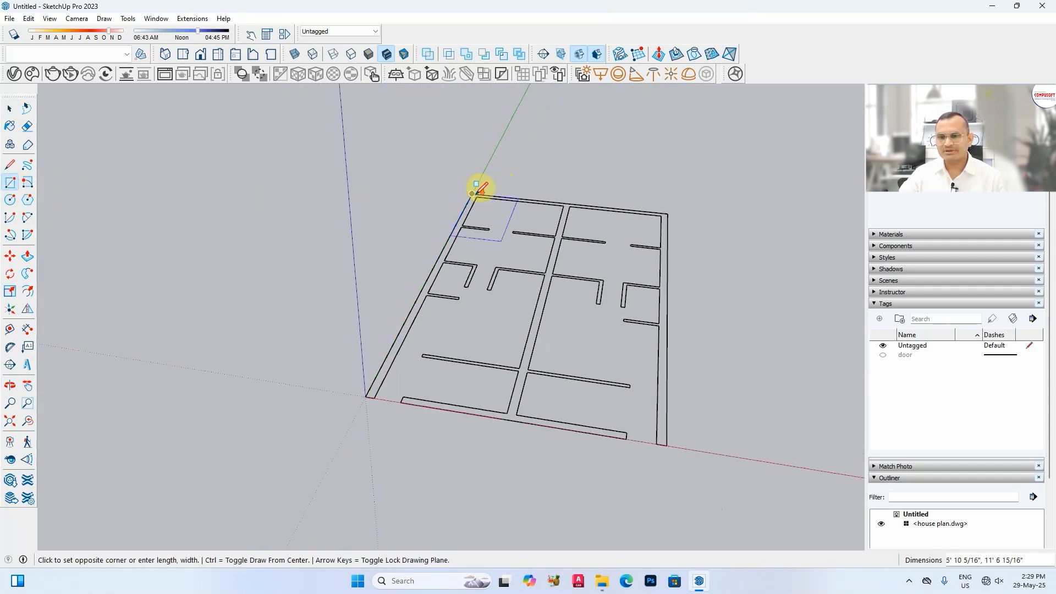
pyautogui.click(675, 442)
pyautogui.press('space')
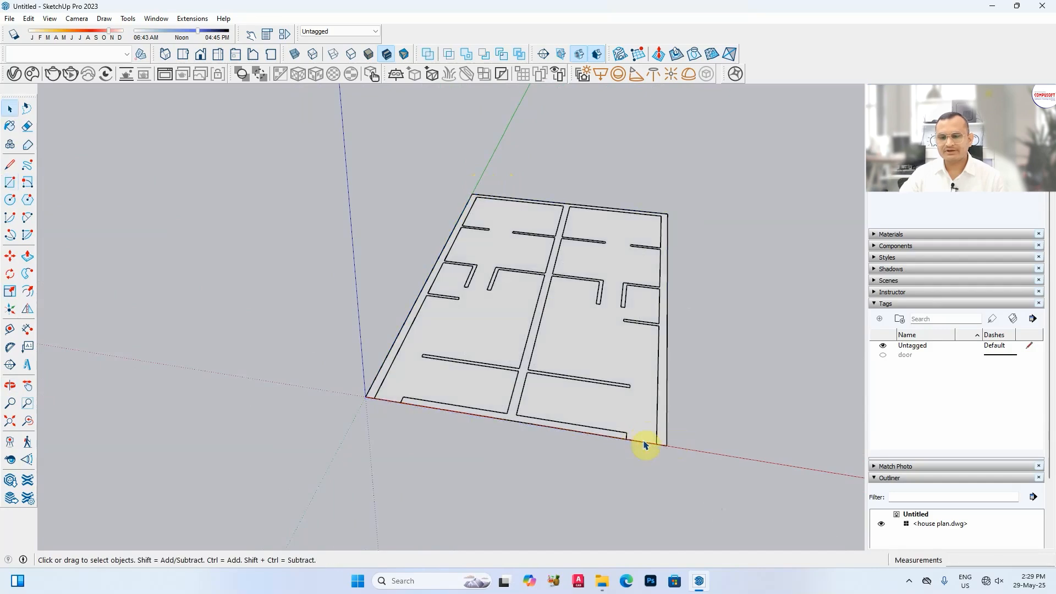
# - Select the single face filling the floor plan, check how it covers walls and rooms, and delete it
pyautogui.click(629, 345)
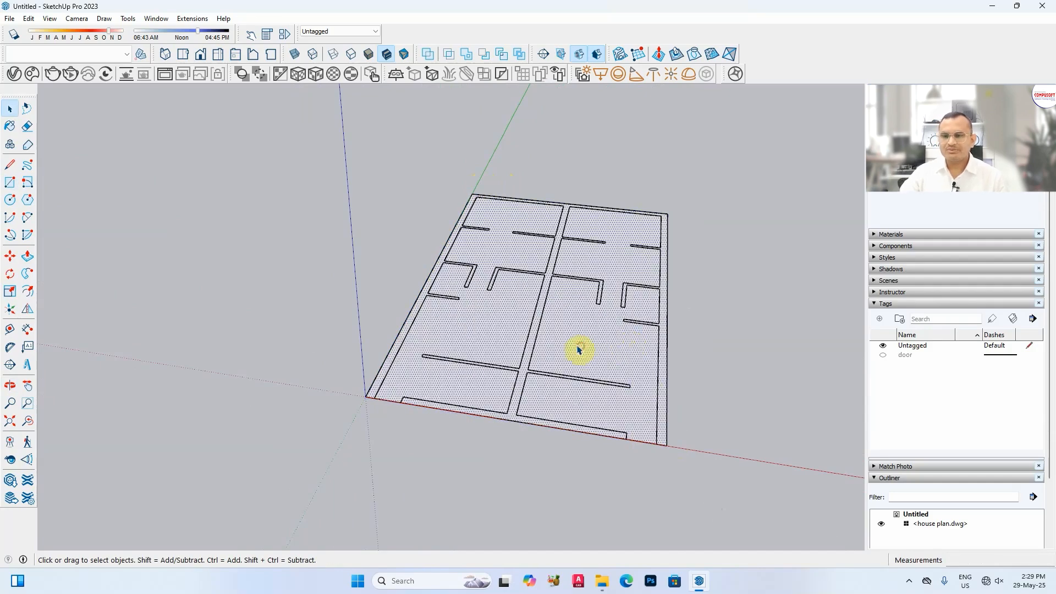
pyautogui.scroll(3, 384, 330)
pyautogui.click(350, 299)
pyautogui.moveTo(391, 399); pyautogui.dragTo(407, 368, button='middle')
pyautogui.scroll(4, 651, 373)
pyautogui.click(634, 331)
pyautogui.scroll(-4, 483, 317)
pyautogui.scroll(-5, 389, 371)
pyautogui.moveTo(685, 305); pyautogui.dragTo(599, 324, button='middle')
pyautogui.scroll(3, 463, 303)
pyautogui.click(435, 277)
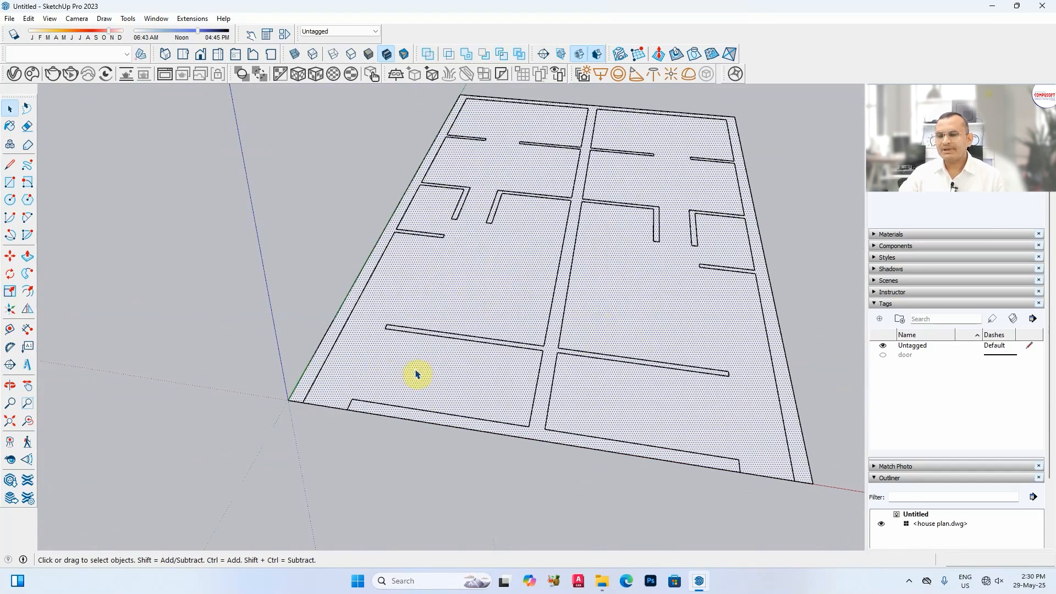
pyautogui.press('Delete')
# - Select the imported house plan component and check its entry in the Outliner
pyautogui.moveTo(497, 324); pyautogui.dragTo(567, 341, button='middle')
pyautogui.click(440, 317)
pyautogui.scroll(-2, 583, 303)
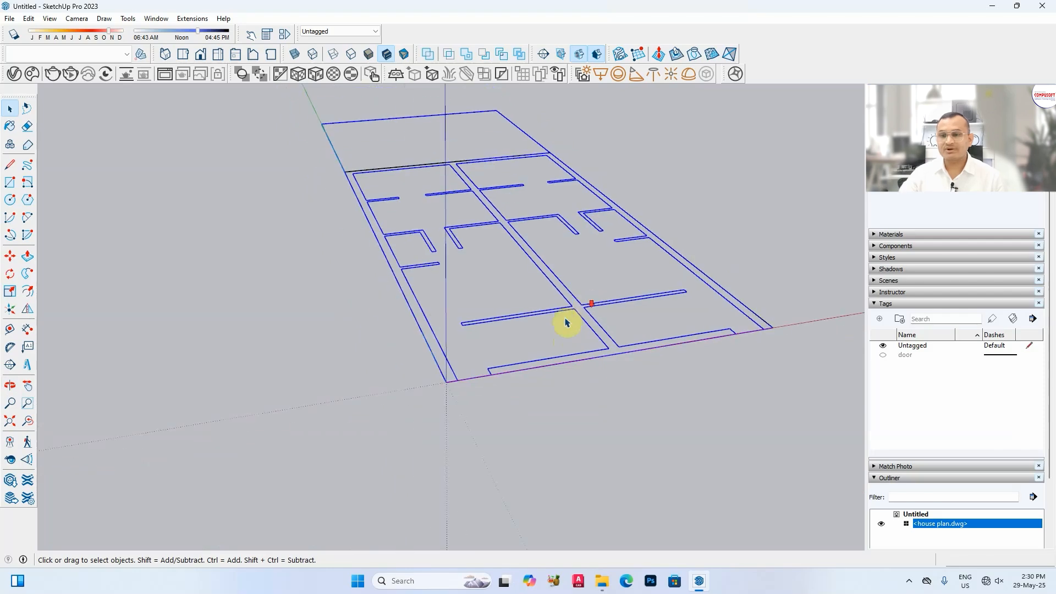
pyautogui.scroll(-2, 541, 326)
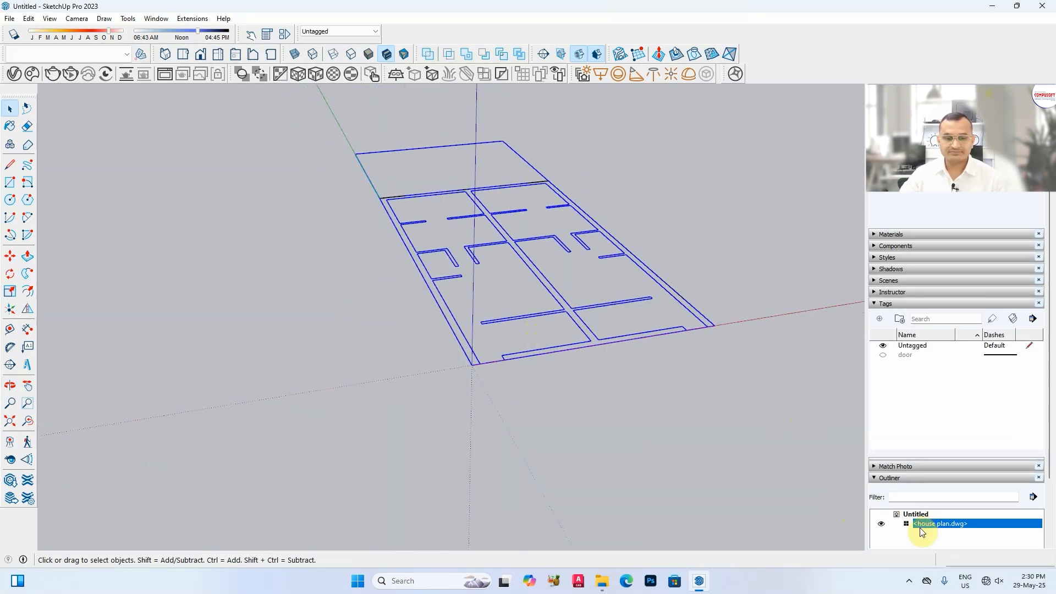
pyautogui.scroll(-3, 1052, 450)
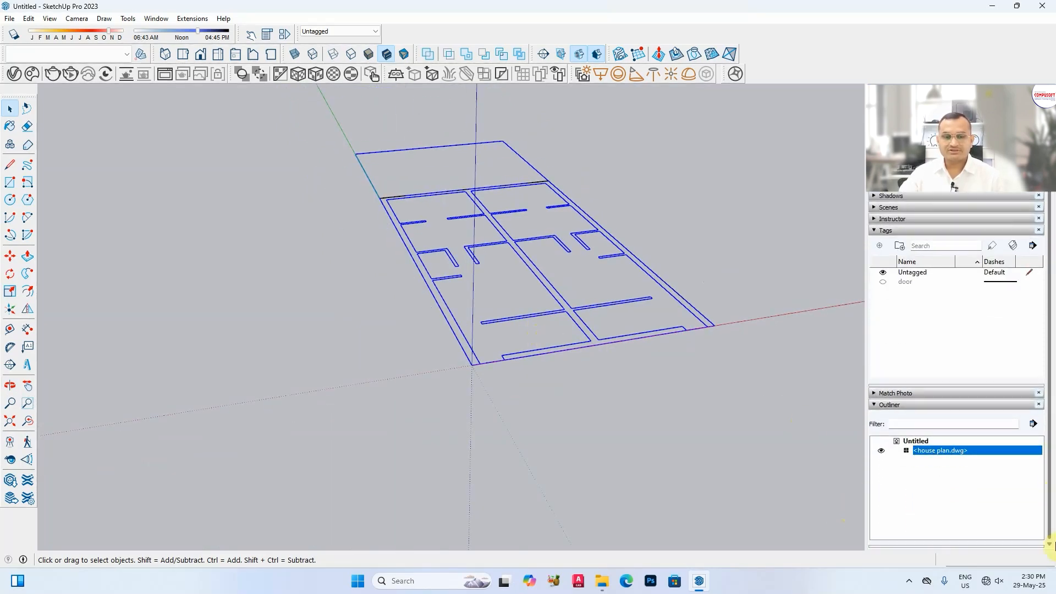
# - Draw a rectangle over the left outer wall from its back outer corner to its front inner corner, and clear the selection
pyautogui.moveTo(560, 325); pyautogui.dragTo(531, 300, button='middle')
pyautogui.click(10, 183)
pyautogui.scroll(2, 405, 180)
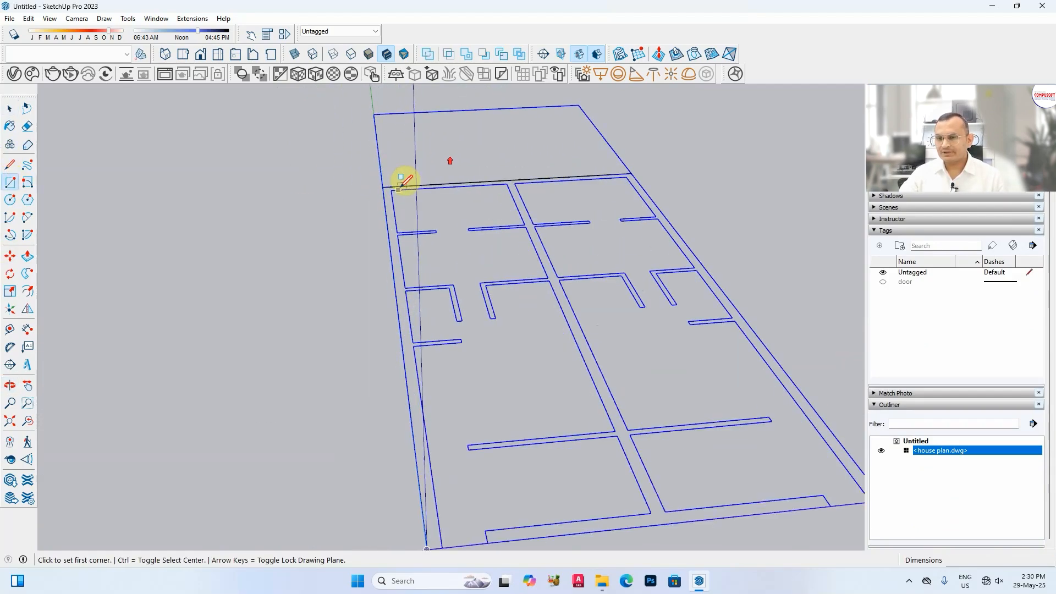
pyautogui.click(383, 187)
pyautogui.scroll(-2, 388, 181)
pyautogui.scroll(1, 428, 385)
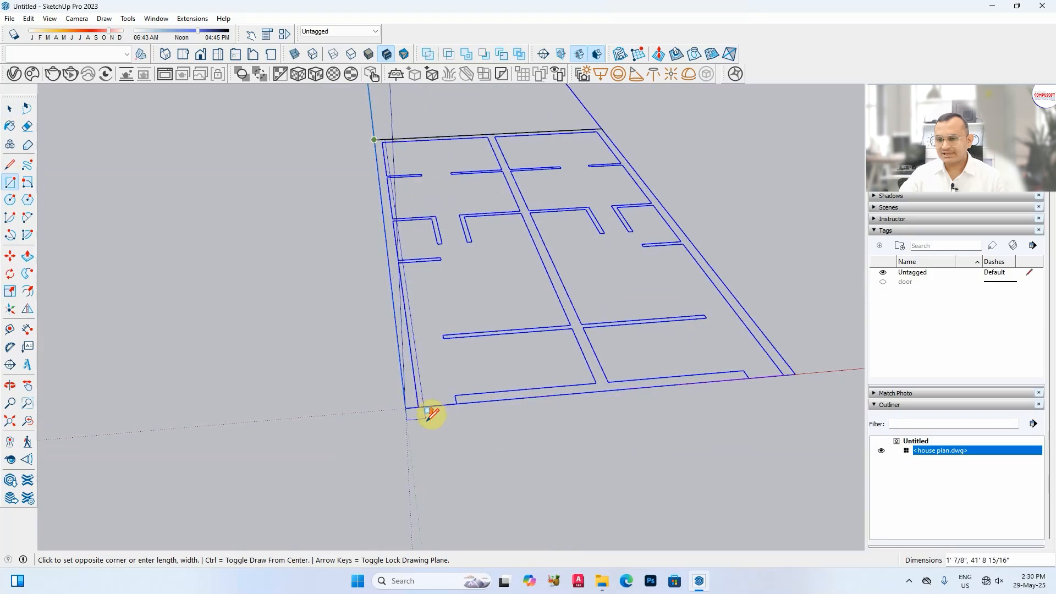
pyautogui.click(419, 406)
pyautogui.scroll(-3, 330, 306)
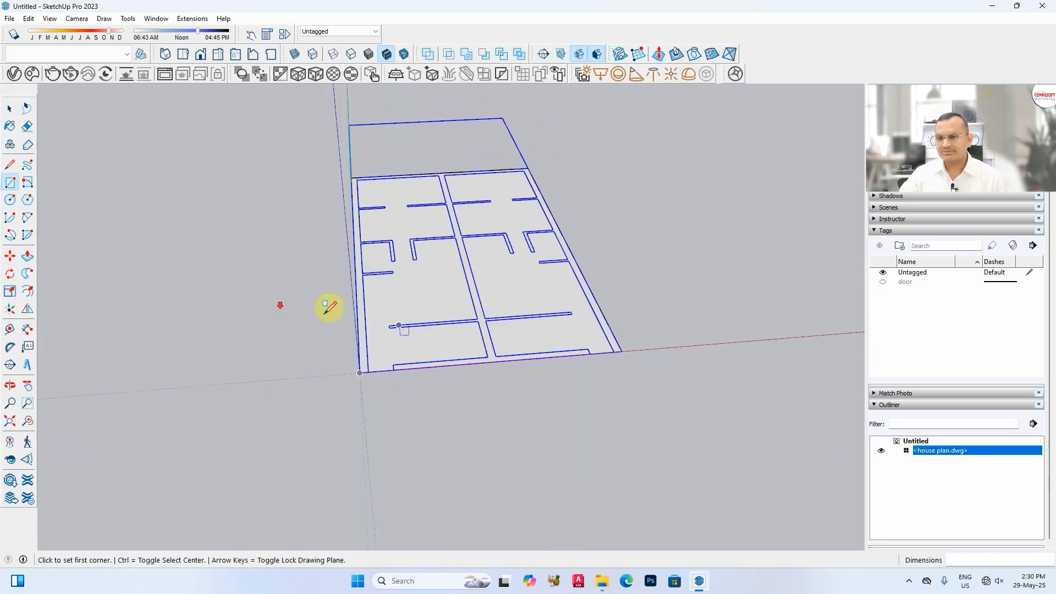
pyautogui.moveTo(330, 306); pyautogui.dragTo(578, 378, button='middle')
pyautogui.press('space')
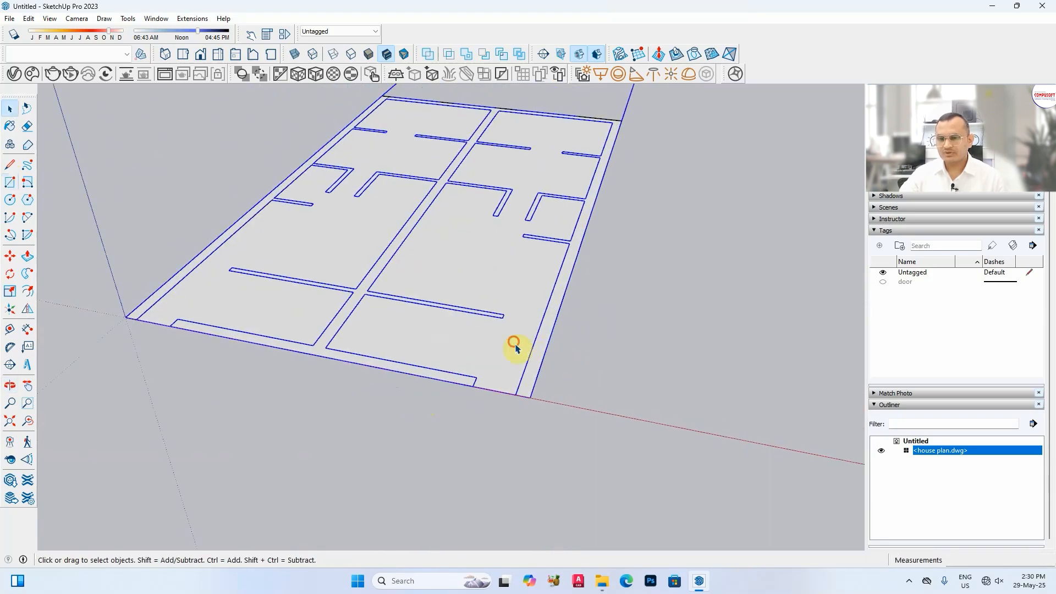
pyautogui.click(515, 348)
pyautogui.press('Escape')
# - Draw a line along the inner edge of the right outer wall from back to front, and check the resulting faces
pyautogui.moveTo(271, 232); pyautogui.dragTo(292, 292, button='middle')
pyautogui.click(9, 165)
pyautogui.scroll(5, 625, 117)
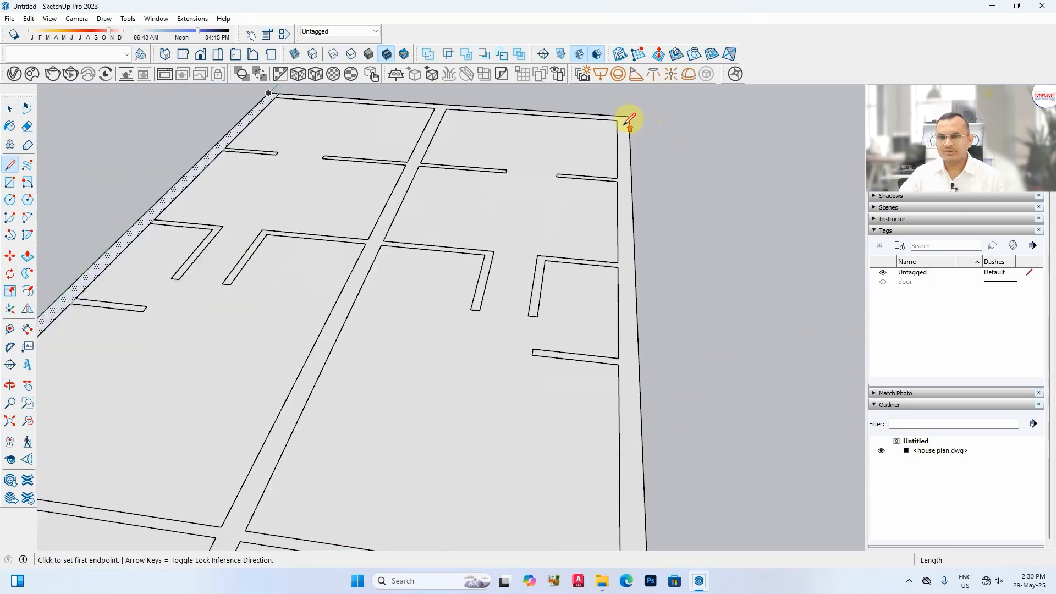
pyautogui.click(620, 117)
pyautogui.scroll(-5, 623, 232)
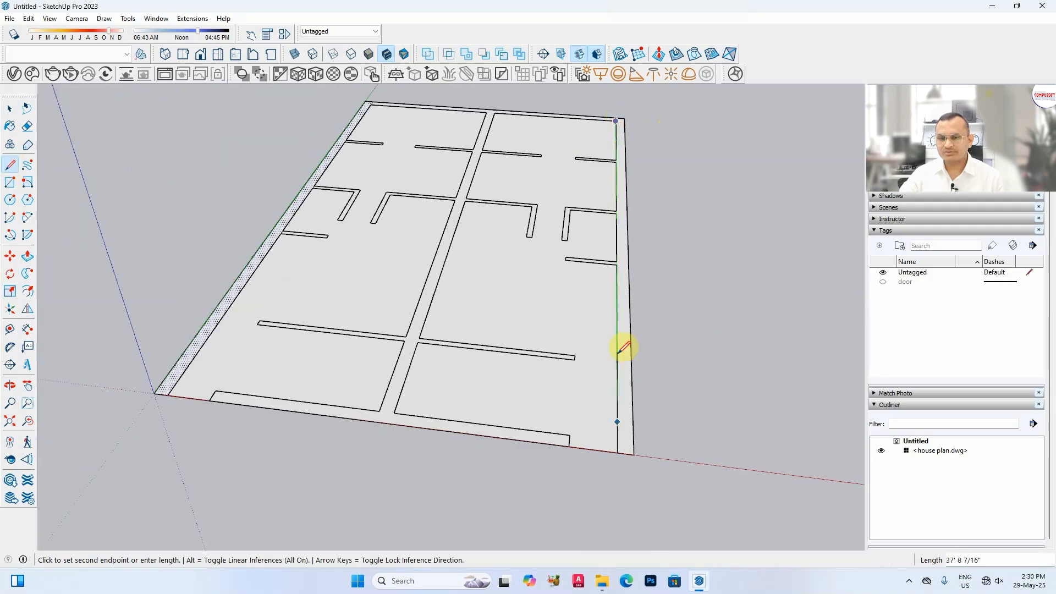
pyautogui.click(625, 443)
pyautogui.press('space')
pyautogui.click(623, 340)
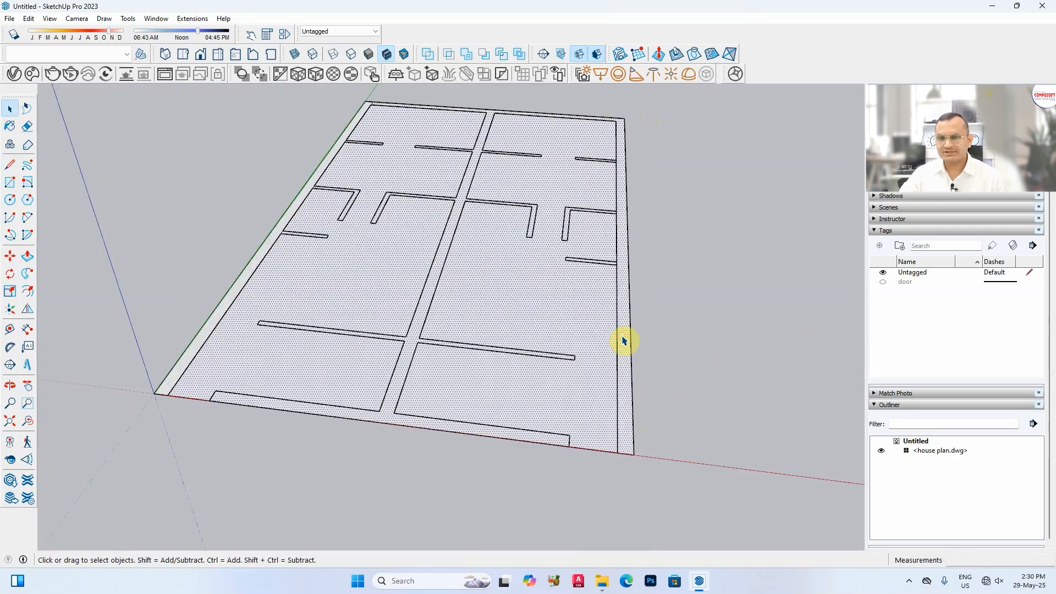
# - Draw a 23' 3" by 9" rectangle over the back outer wall, and check which faces are separated
pyautogui.click(11, 165)
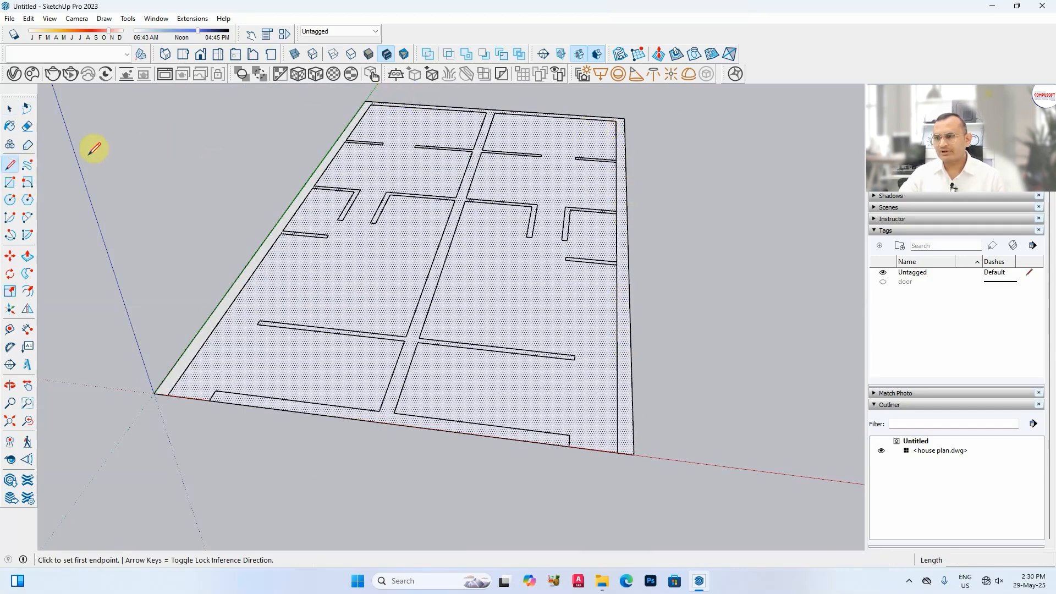
pyautogui.click(11, 183)
pyautogui.scroll(-2, 304, 231)
pyautogui.moveTo(304, 234); pyautogui.dragTo(363, 460, button='middle')
pyautogui.scroll(-2, 425, 366)
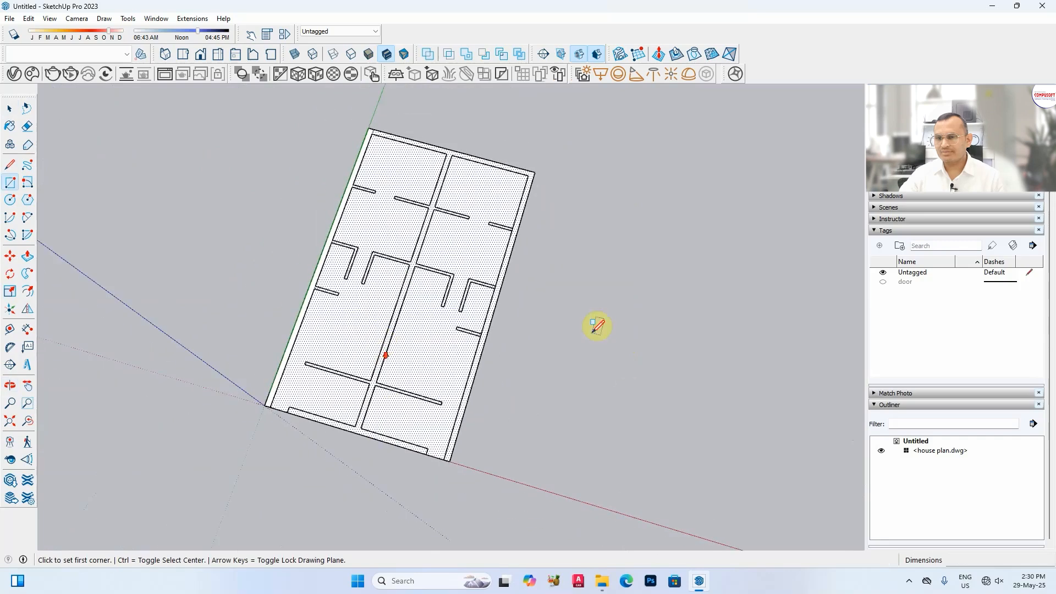
pyautogui.scroll(-1, 597, 326)
pyautogui.scroll(4, 462, 175)
pyautogui.click(432, 179)
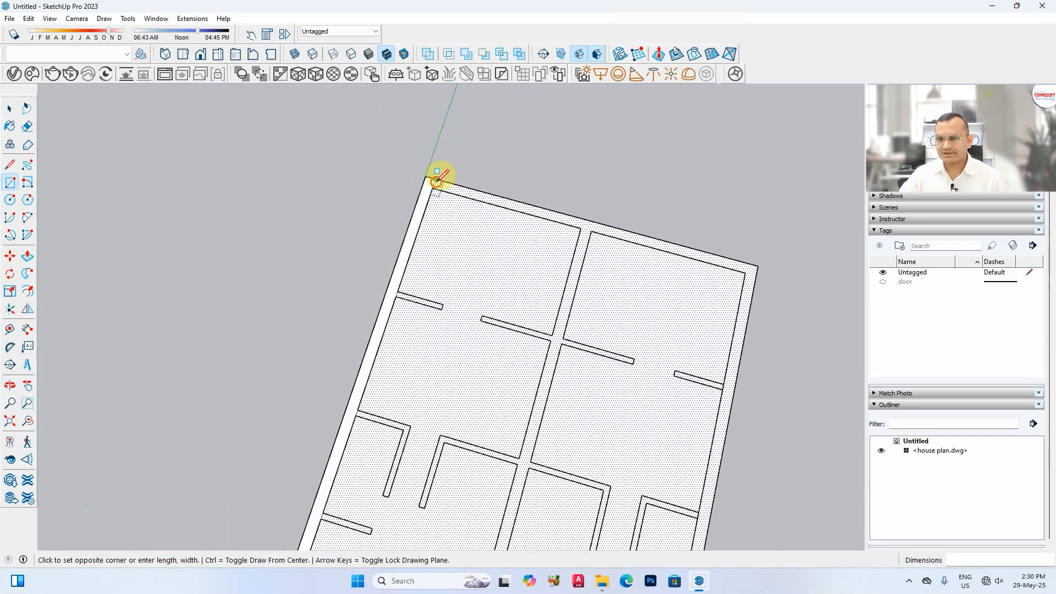
pyautogui.click(758, 275)
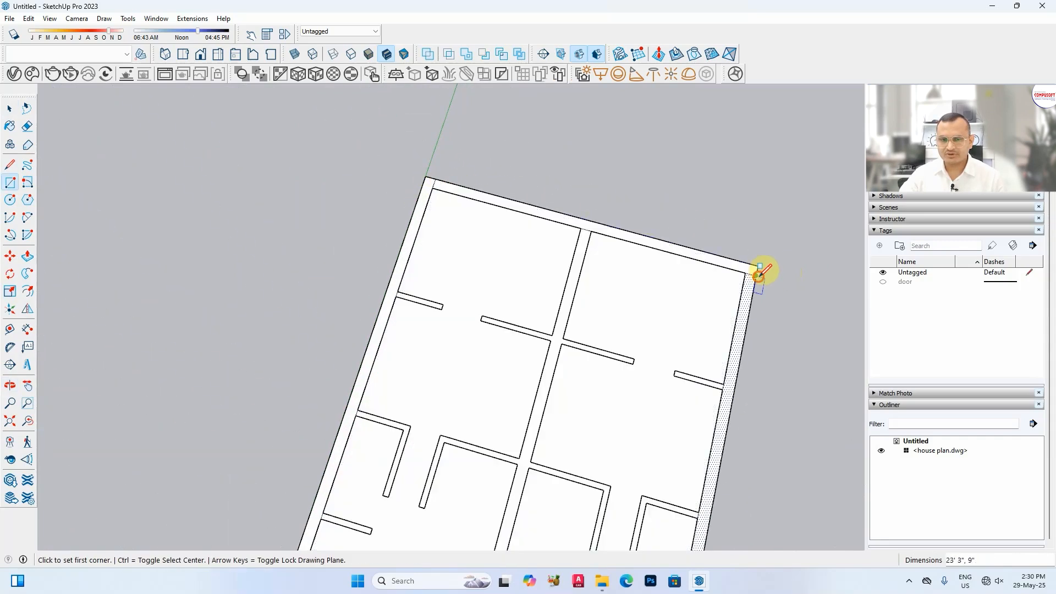
pyautogui.scroll(-3, 736, 194)
pyautogui.moveTo(754, 165); pyautogui.dragTo(783, 217, button='middle')
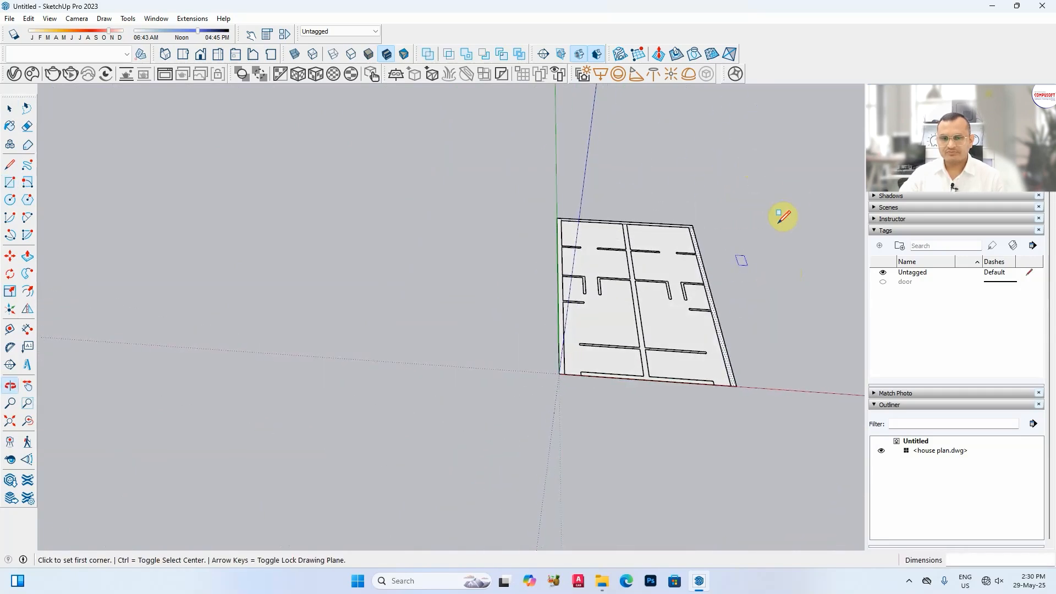
pyautogui.press('space')
pyautogui.click(676, 320)
# - Draw a 39' 3" by 9" rectangle over the central dividing wall, from the back wall to the front wall
pyautogui.moveTo(818, 328)
pyautogui.mouseDown(button='middle')
pyautogui.moveTo(743, 302)
pyautogui.moveTo(804, 323)
pyautogui.mouseUp(button='middle')
pyautogui.scroll(5, 654, 358)
pyautogui.moveTo(656, 357); pyautogui.dragTo(660, 349, button='middle')
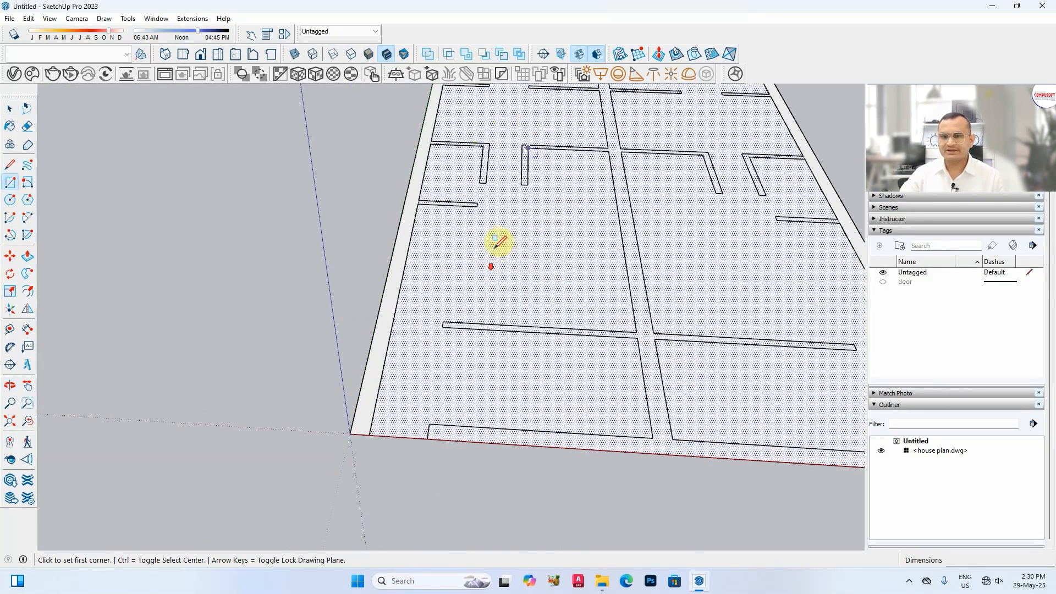
pyautogui.scroll(-5, 484, 283)
pyautogui.scroll(6, 553, 140)
pyautogui.click(545, 121)
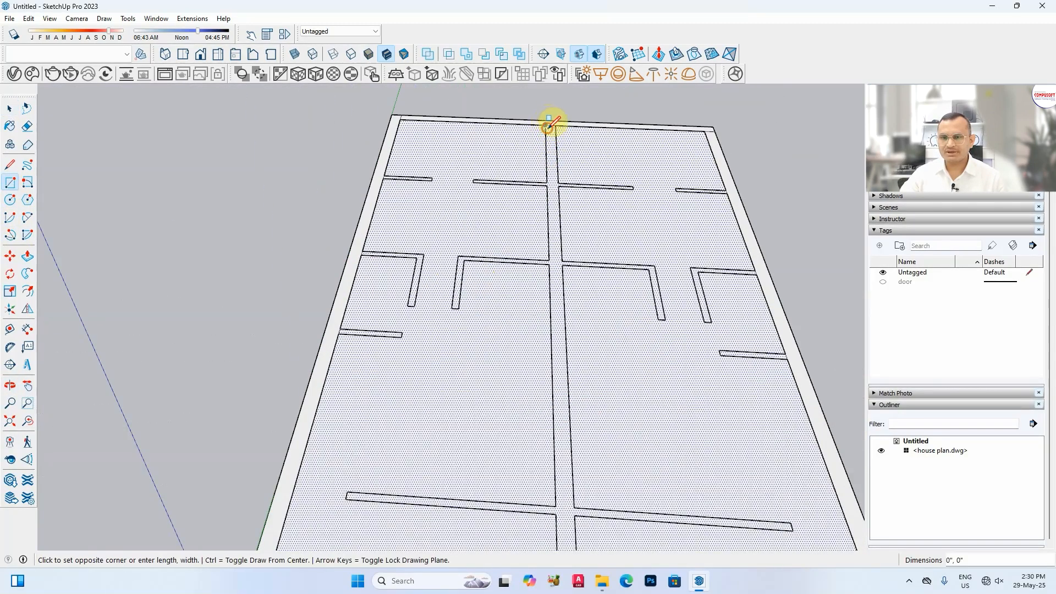
pyautogui.scroll(-5, 550, 121)
pyautogui.scroll(6, 564, 331)
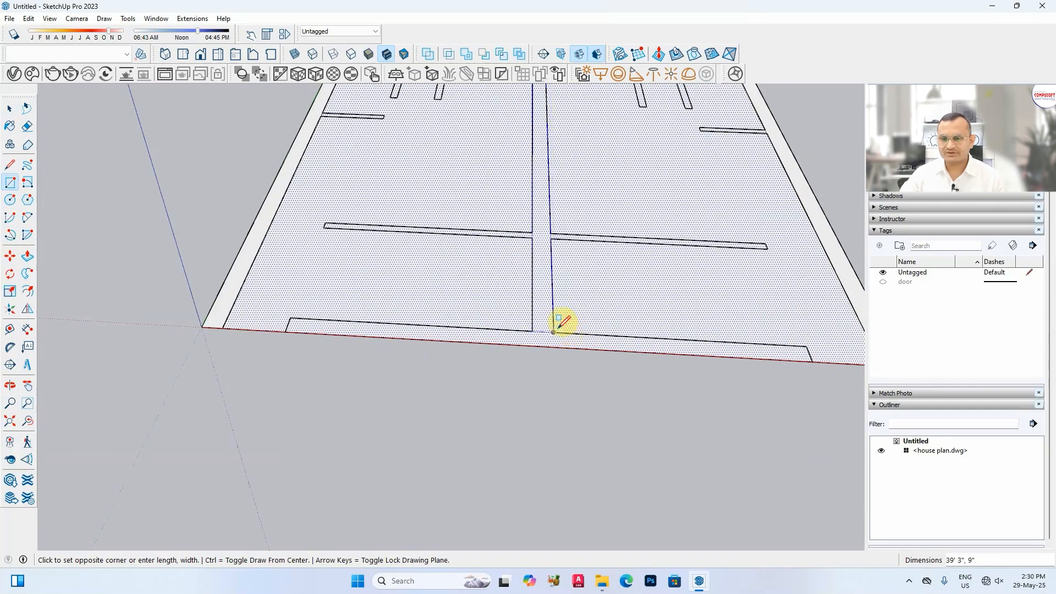
pyautogui.click(553, 332)
# - Draw a rectangle over the front wall, from its left inner corner to its right end
pyautogui.click(290, 318)
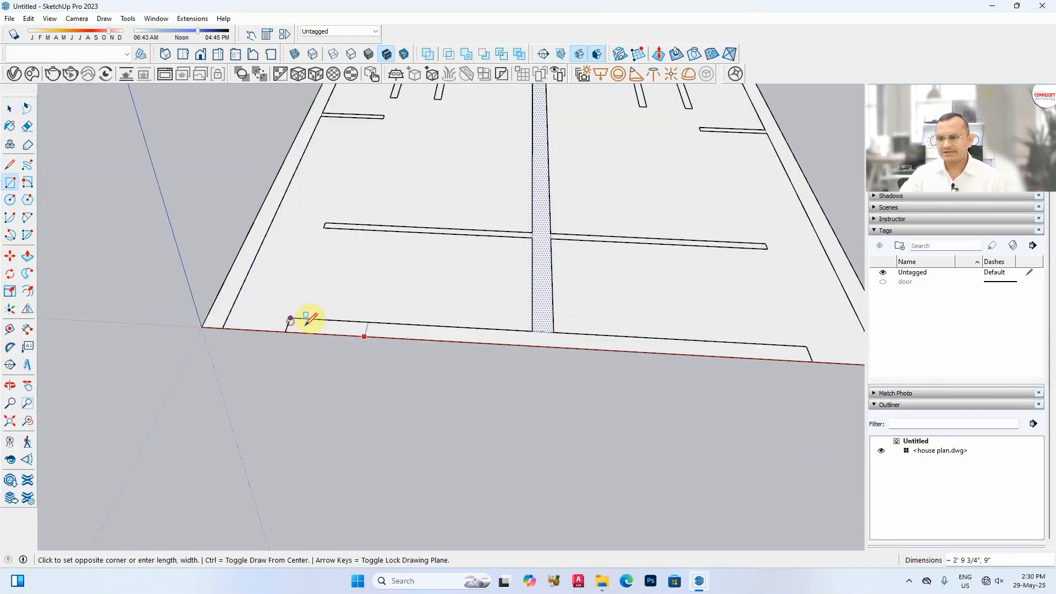
pyautogui.click(813, 348)
pyautogui.scroll(-4, 567, 347)
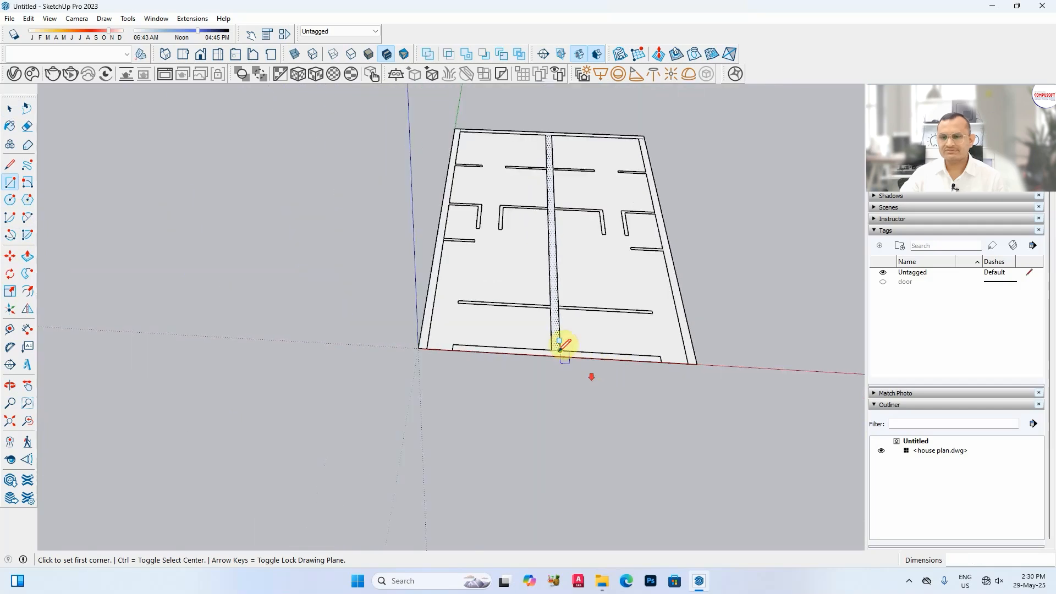
# - Draw rectangles over the front cross walls on both sides of the central wall, the right one 8' 7 1/2" by 4 1/2"
pyautogui.scroll(5, 570, 313)
pyautogui.scroll(2, 570, 312)
pyautogui.click(535, 276)
pyautogui.scroll(-1, 538, 278)
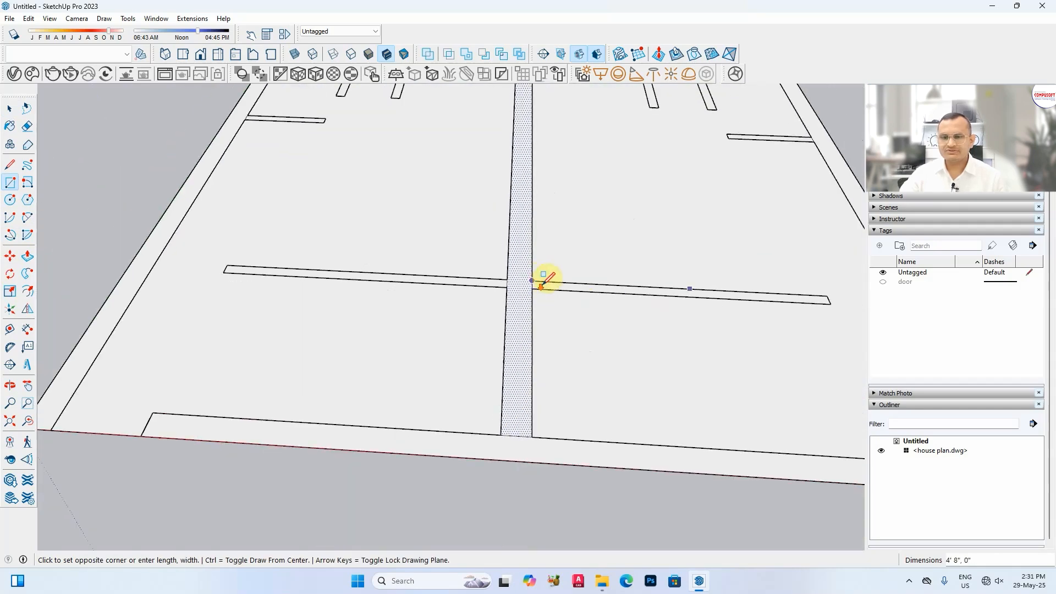
pyautogui.click(829, 302)
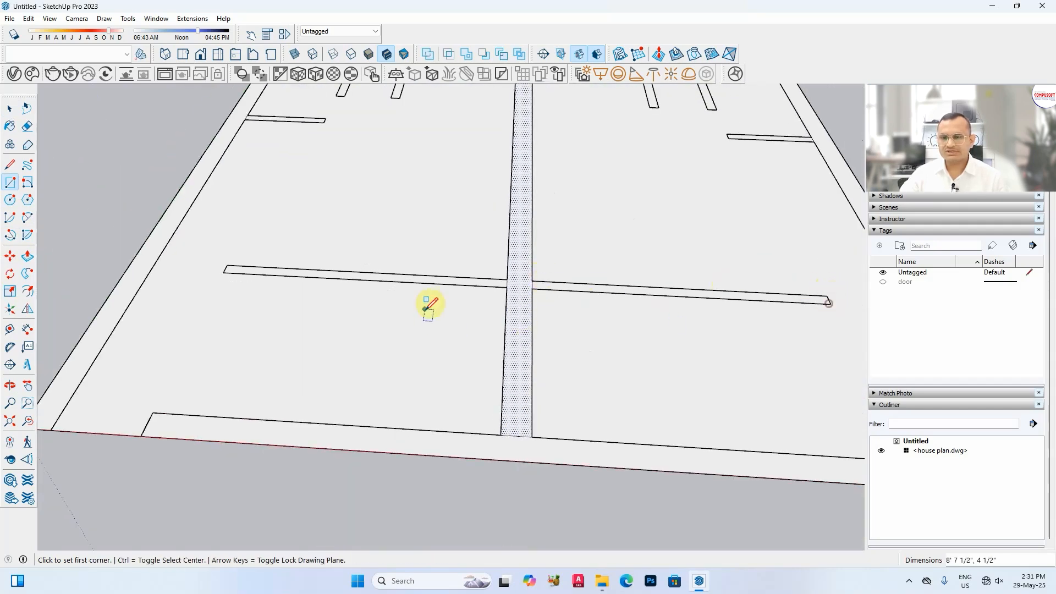
pyautogui.click(507, 285)
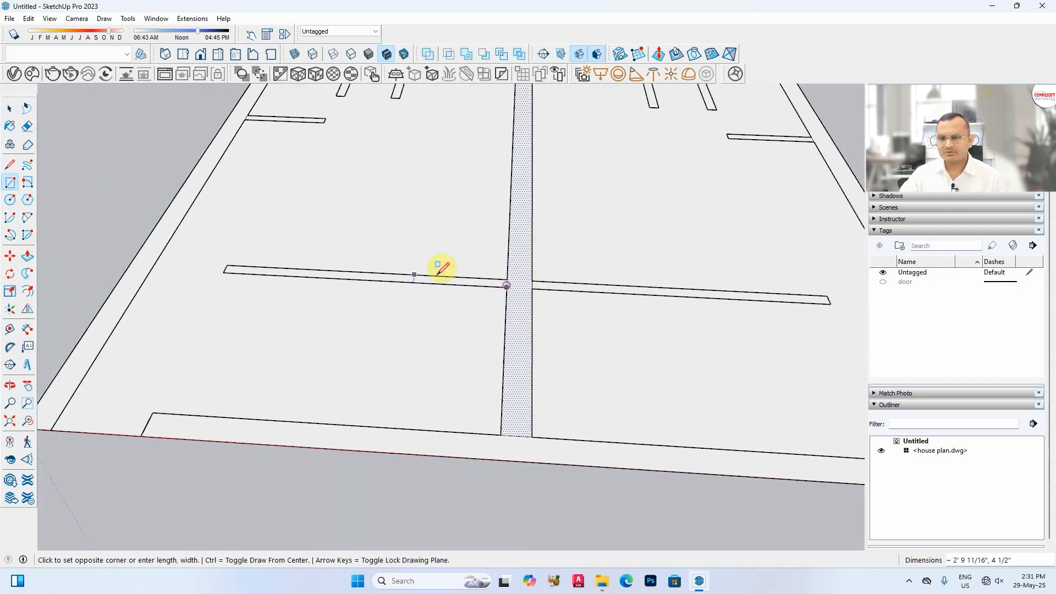
pyautogui.click(223, 265)
# - Draw rectangles over both legs of the L-shaped wall attached to the left side of the central dividing wall
pyautogui.scroll(-3, 158, 306)
pyautogui.scroll(5, 325, 174)
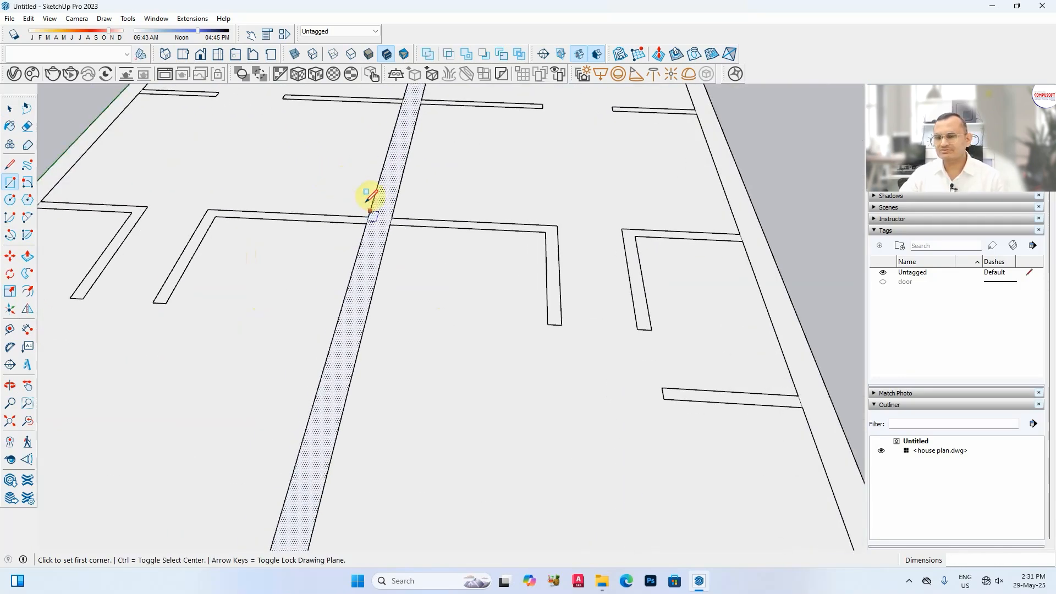
pyautogui.click(370, 216)
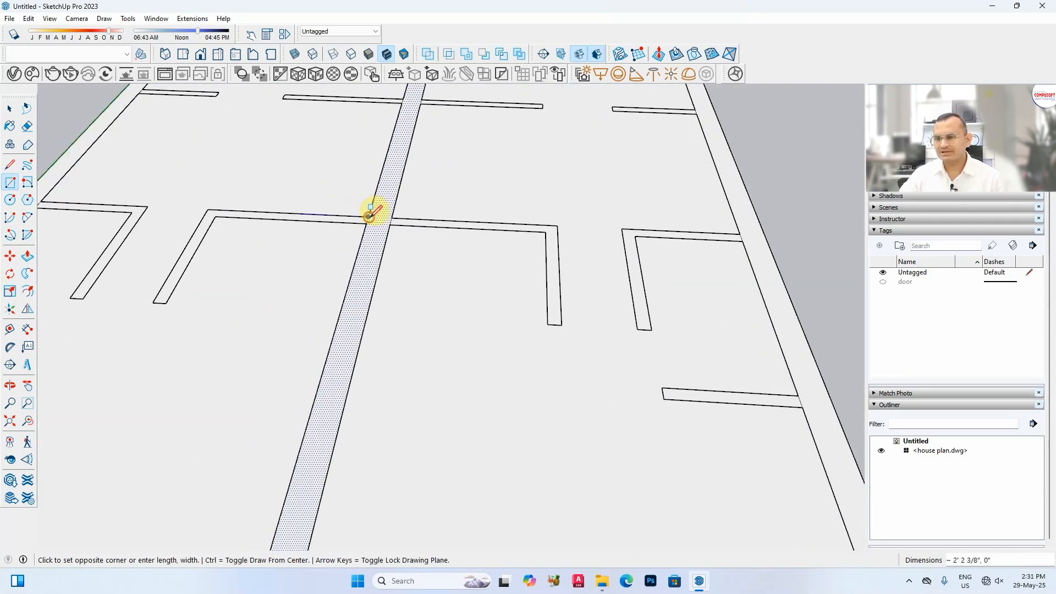
pyautogui.click(216, 217)
pyautogui.click(212, 208)
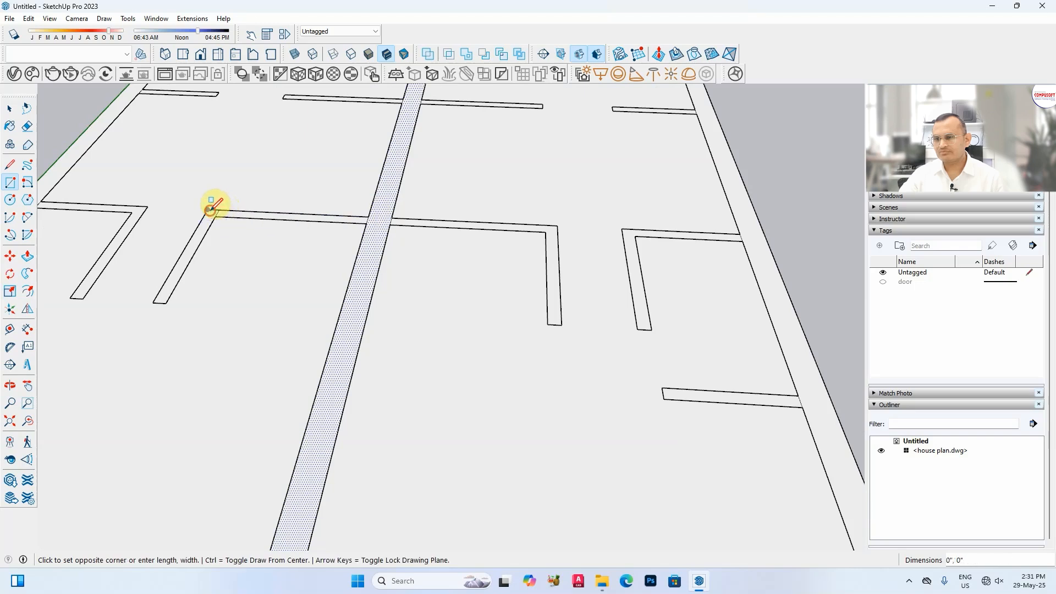
pyautogui.click(167, 301)
pyautogui.scroll(-3, 236, 288)
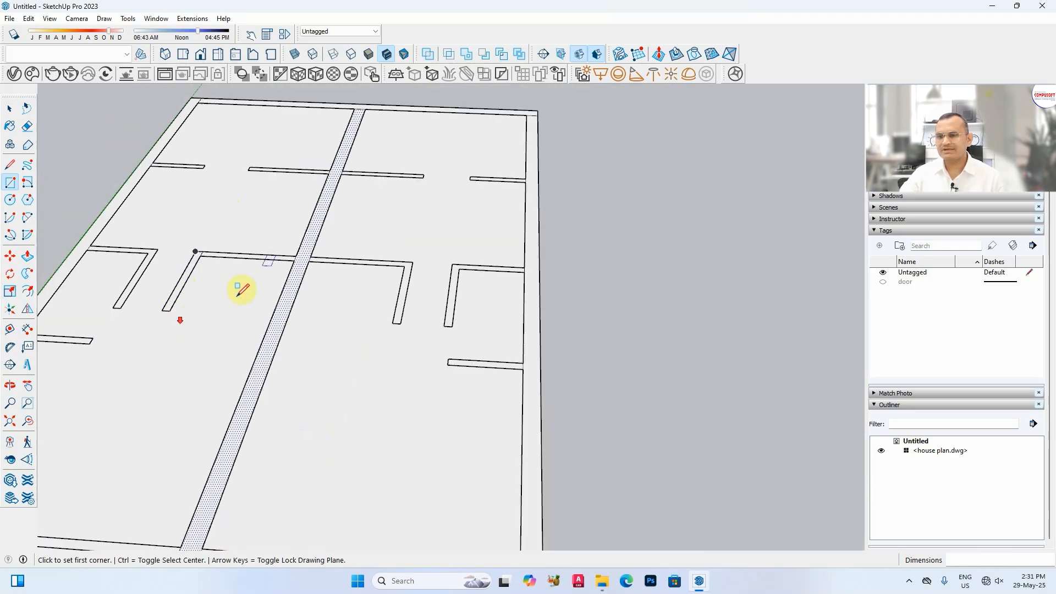
# - Draw rectangles over the rear cross walls on both sides of the central dividing wall
pyautogui.scroll(5, 330, 165)
pyautogui.click(368, 173)
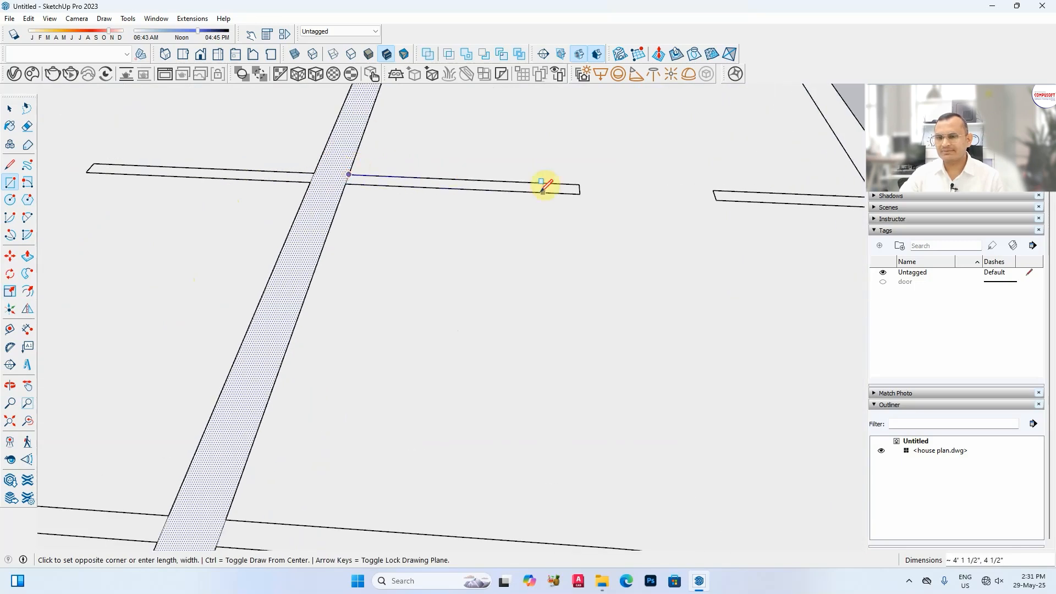
pyautogui.click(580, 192)
pyautogui.click(302, 181)
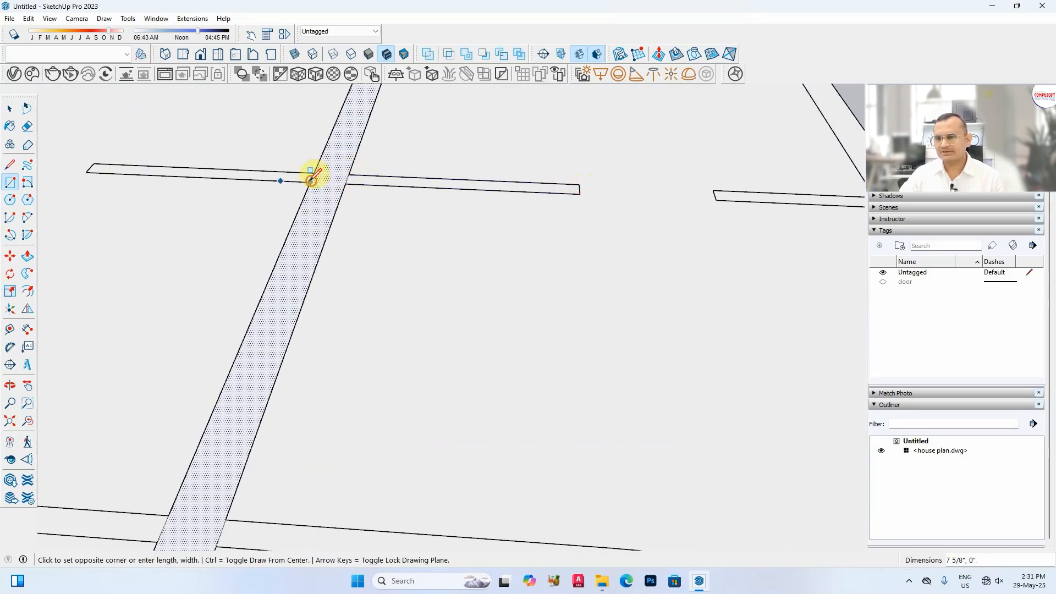
pyautogui.click(94, 162)
pyautogui.scroll(-3, 82, 176)
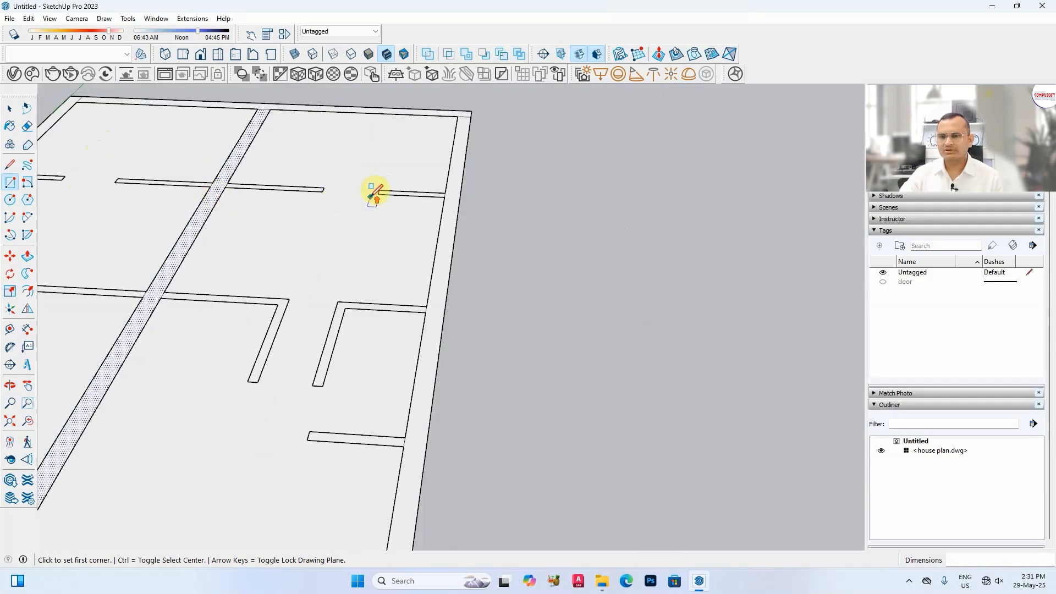
# - Draw a rectangle over the short rear cross wall that meets the right outer wall
pyautogui.scroll(1, 385, 184)
pyautogui.click(375, 185)
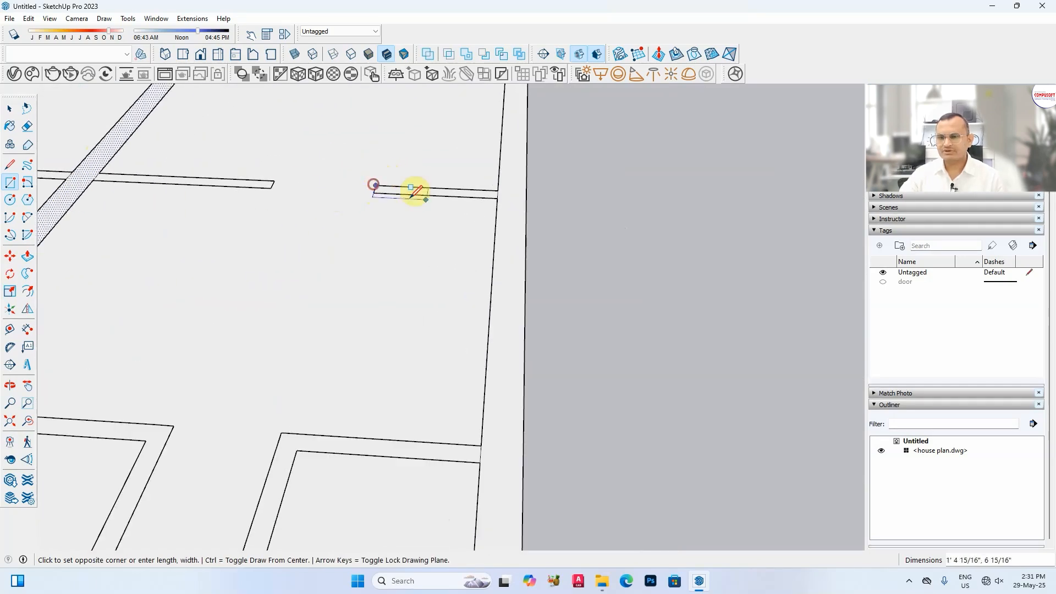
pyautogui.click(490, 190)
pyautogui.scroll(-4, 496, 192)
pyautogui.scroll(3, 413, 209)
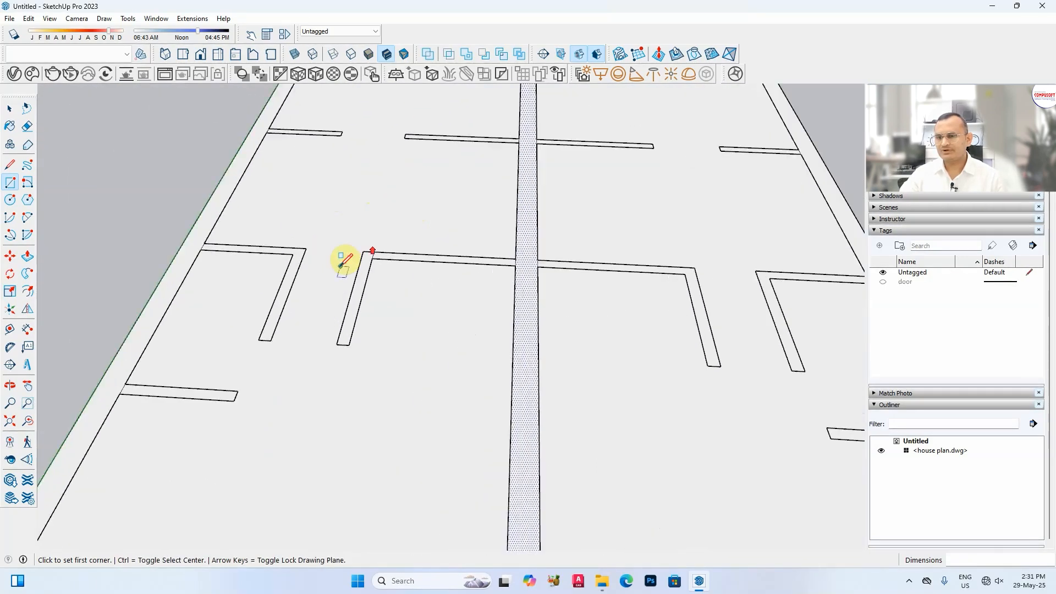
pyautogui.scroll(1, 345, 263)
pyautogui.scroll(-5, 286, 237)
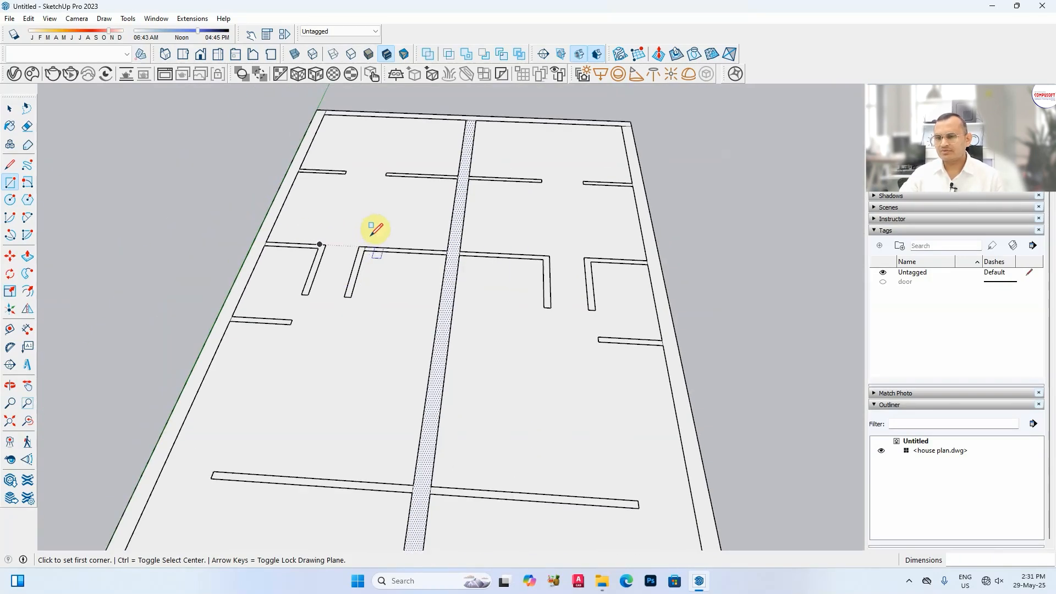
# - Delete the floor faces in the right and left halves of the house plan, keeping the wall faces
pyautogui.press('space')
pyautogui.click(384, 337)
pyautogui.click(460, 306)
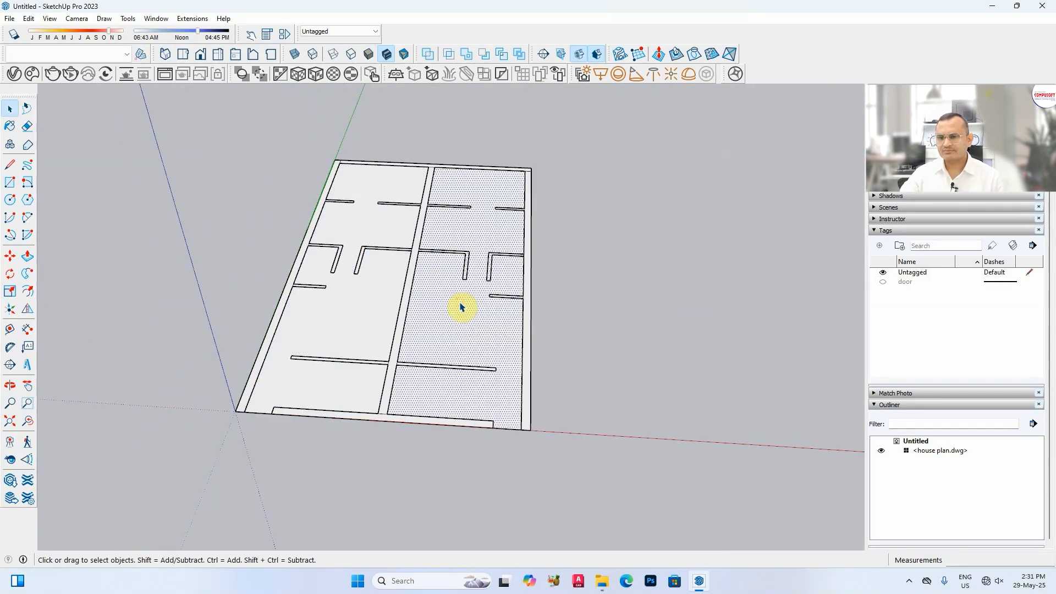
pyautogui.press('Delete')
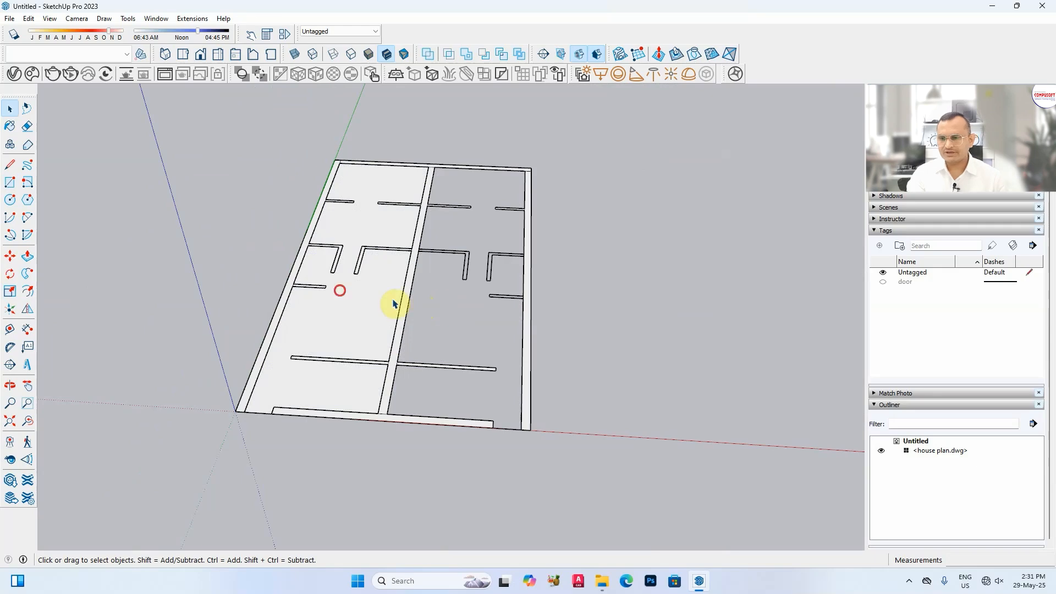
pyautogui.click(342, 293)
pyautogui.press('Delete')
pyautogui.moveTo(339, 284); pyautogui.dragTo(467, 384, button='middle')
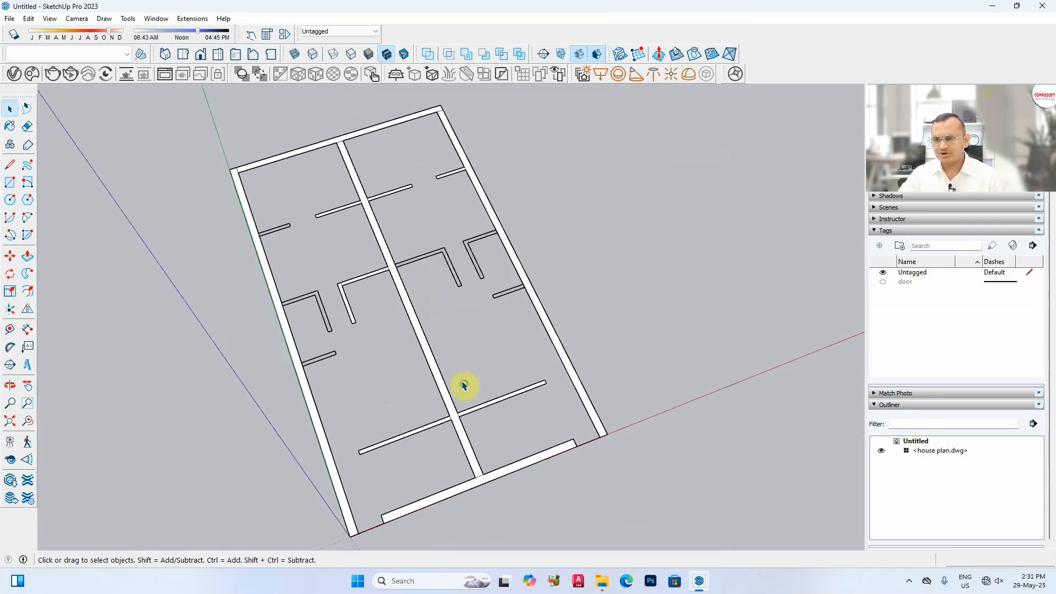
# - Draw a rectangle over the short middle cross wall that meets the left outer wall
pyautogui.scroll(6, 306, 325)
pyautogui.click(10, 182)
pyautogui.scroll(3, 340, 432)
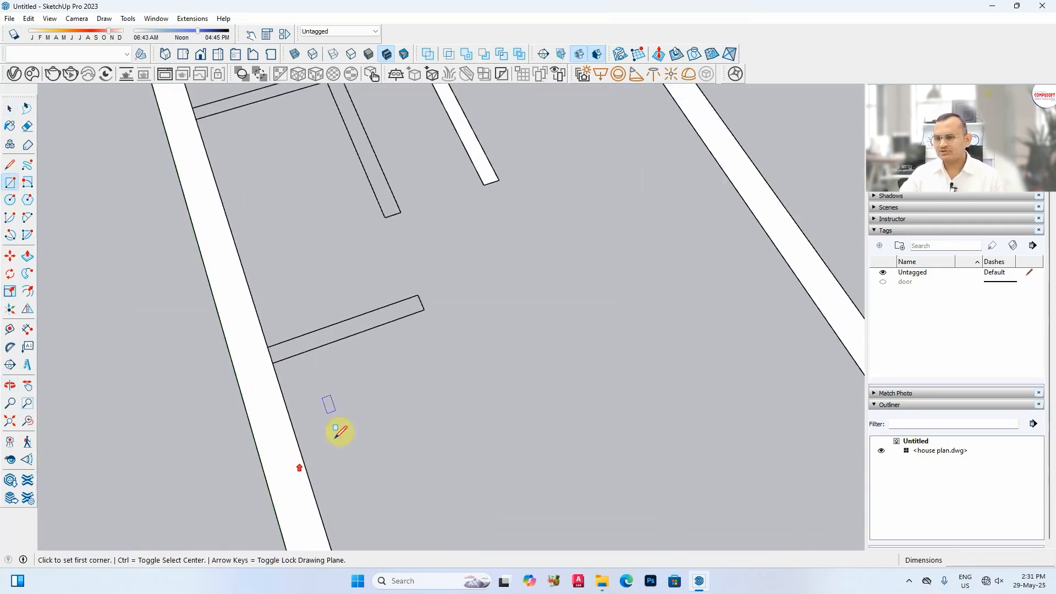
pyautogui.click(269, 346)
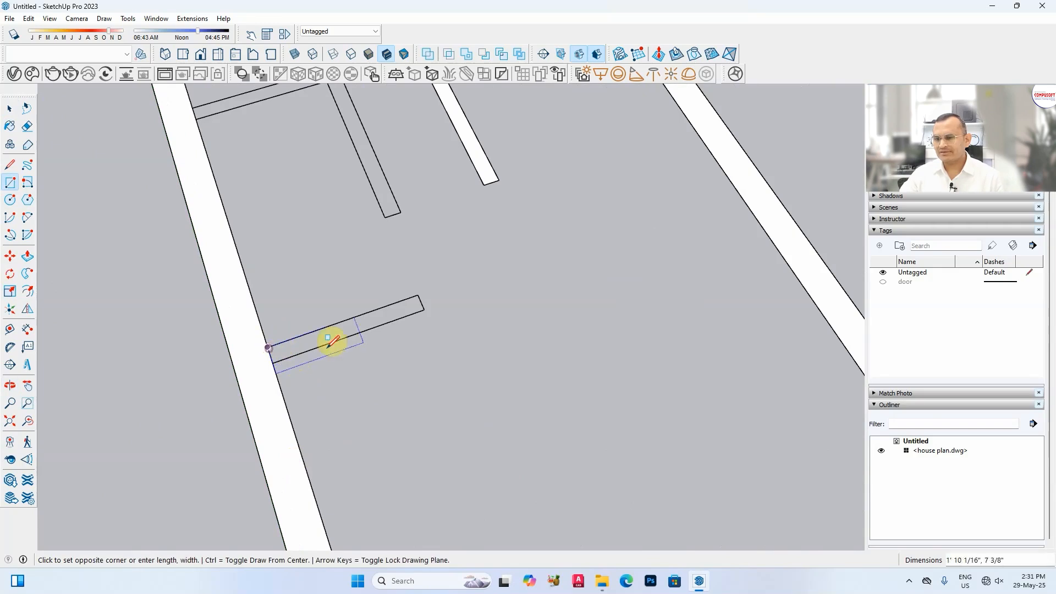
pyautogui.click(425, 309)
pyautogui.scroll(-4, 440, 324)
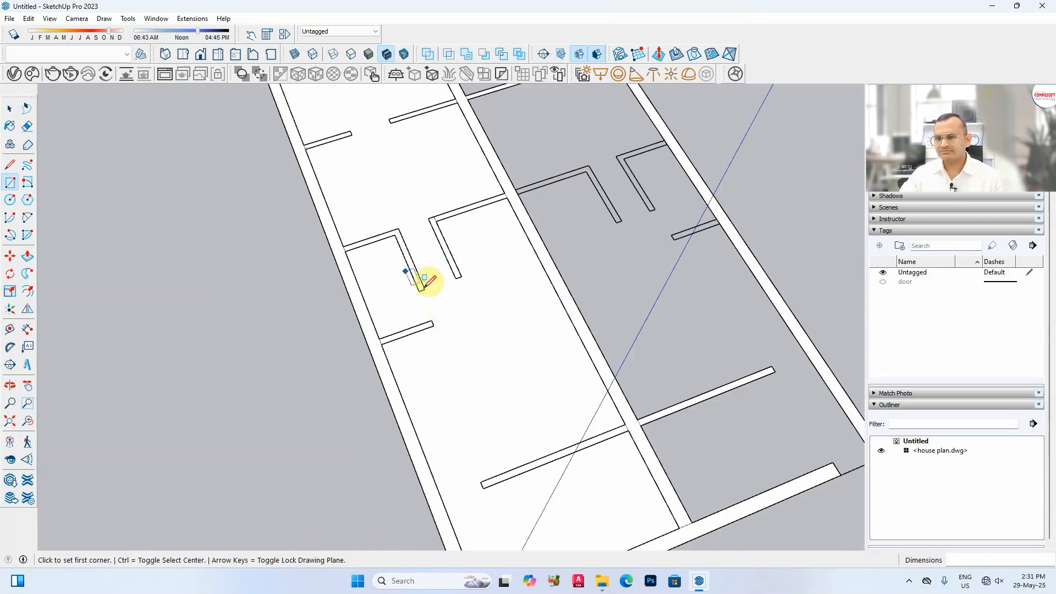
# - Draw rectangles over both legs of the L-shaped wall attached to the left outer wall
pyautogui.scroll(2, 358, 247)
pyautogui.click(337, 238)
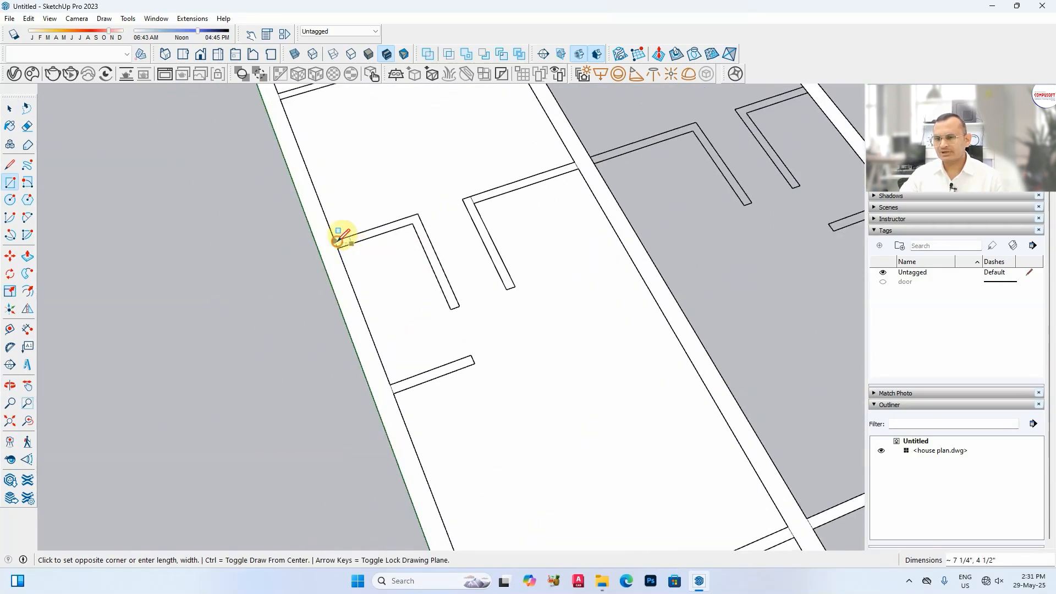
pyautogui.click(421, 219)
pyautogui.click(421, 220)
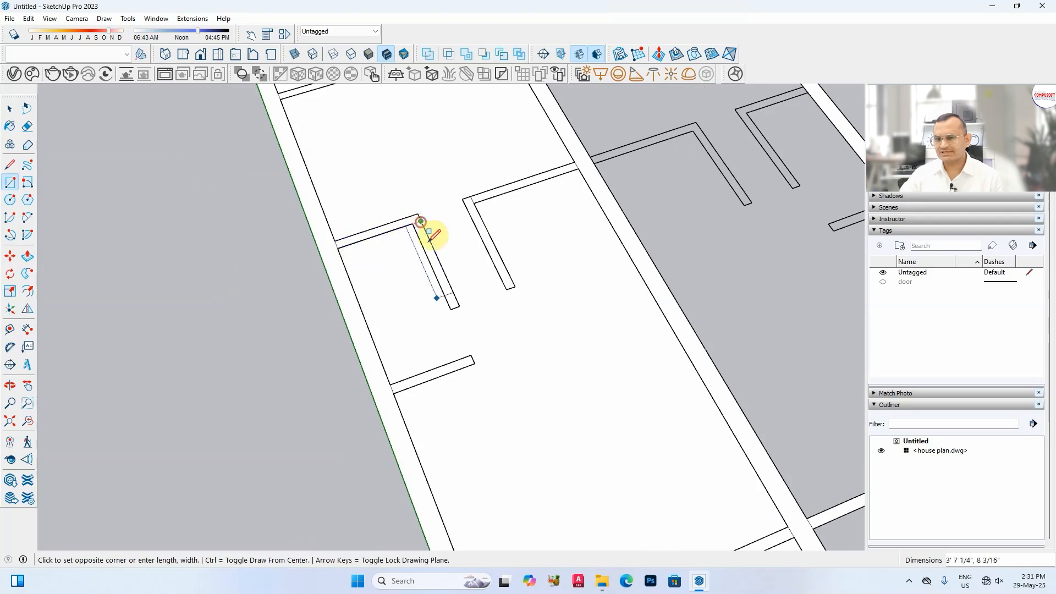
pyautogui.click(452, 308)
pyautogui.scroll(-3, 462, 352)
pyautogui.scroll(3, 374, 179)
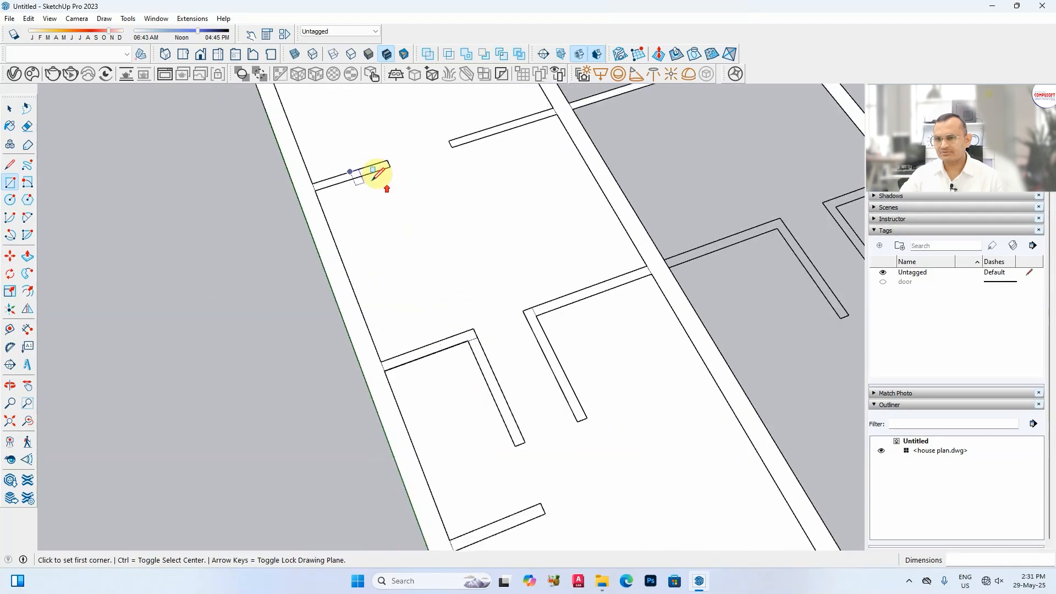
# - Draw rectangles over the two rear cross walls in the left half, the outer one 3' 3" by 4 1/2"
pyautogui.click(313, 183)
pyautogui.click(390, 165)
pyautogui.click(449, 141)
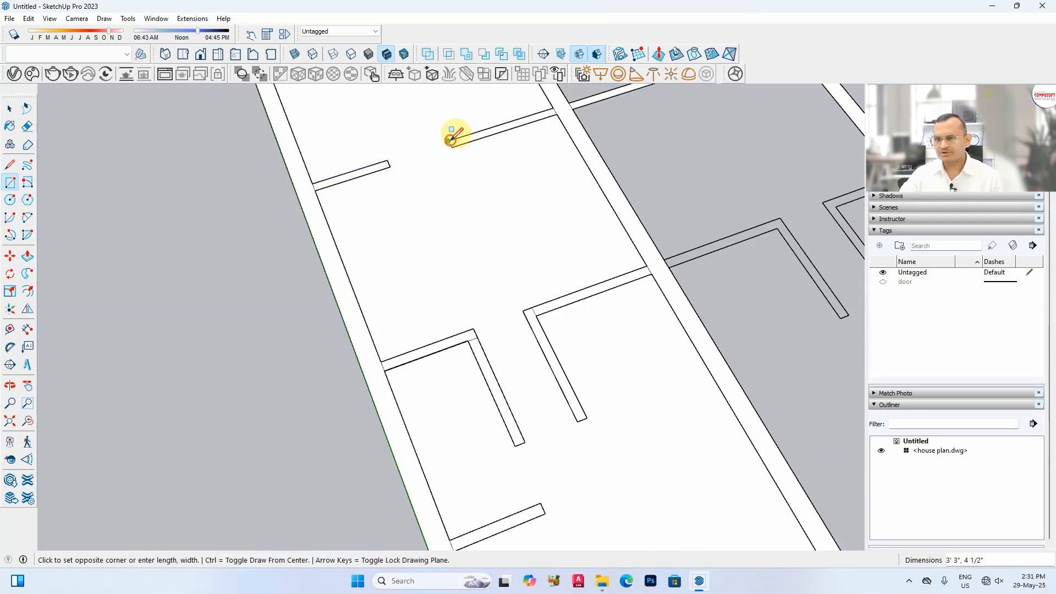
pyautogui.click(559, 110)
# - Delete the recreated floor face in the left half of the plan
pyautogui.press('space')
pyautogui.scroll(-3, 495, 165)
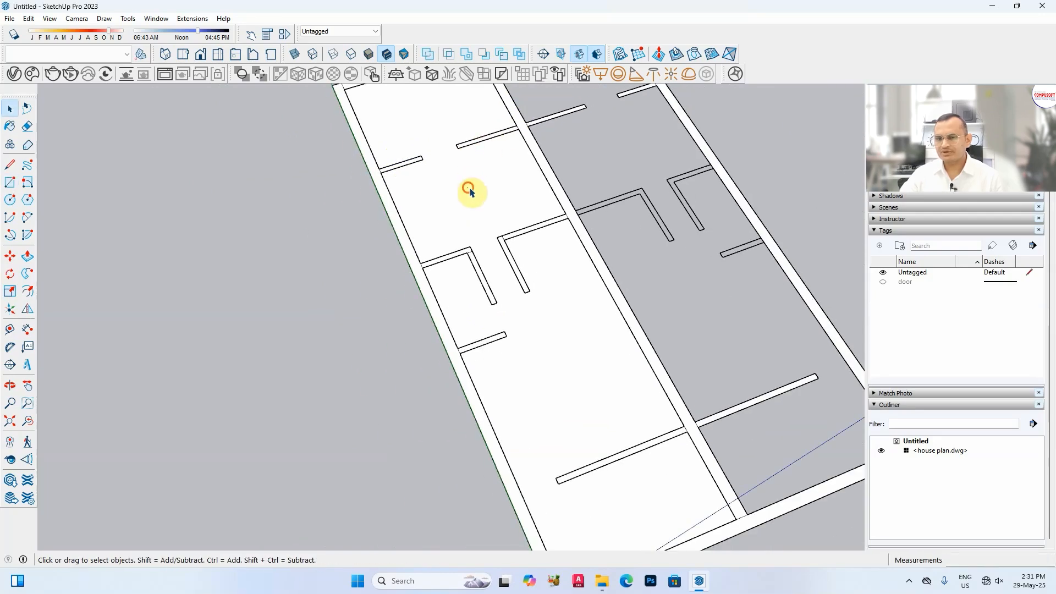
pyautogui.scroll(2, 469, 189)
pyautogui.click(469, 191)
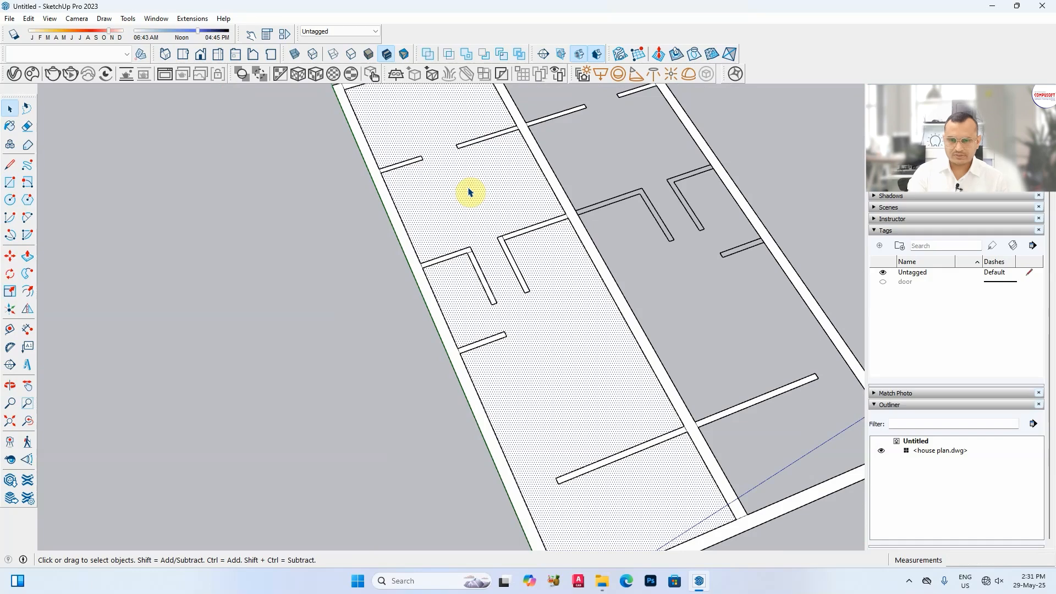
pyautogui.press('Delete')
pyautogui.scroll(-3, 469, 192)
pyautogui.moveTo(690, 343); pyautogui.dragTo(527, 395, button='middle')
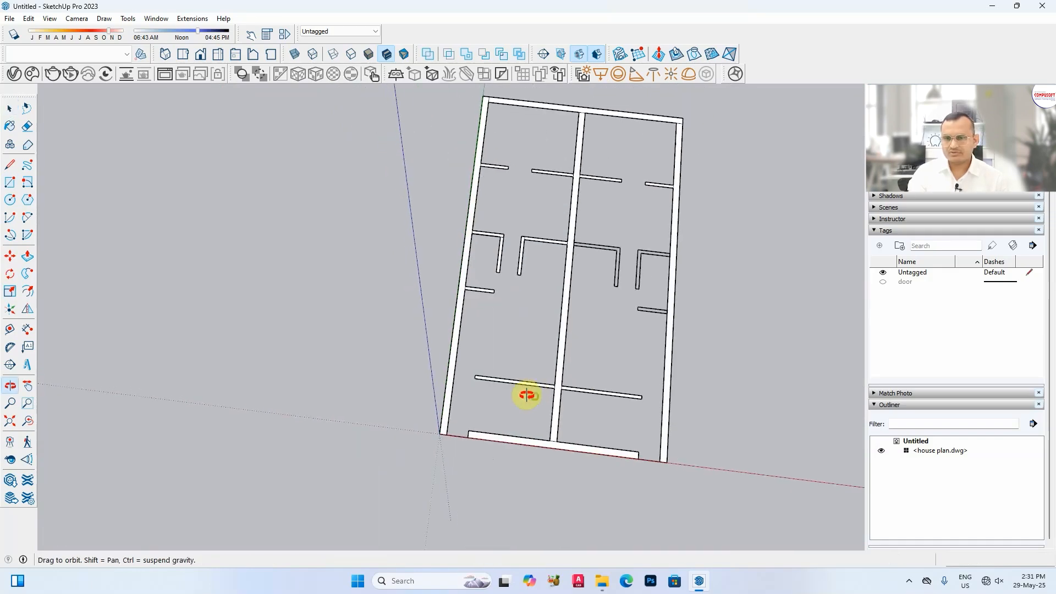
pyautogui.press('space')
# - Draw rectangles over both legs of the L-shaped wall attached to the right side of the central dividing wall
pyautogui.scroll(5, 627, 283)
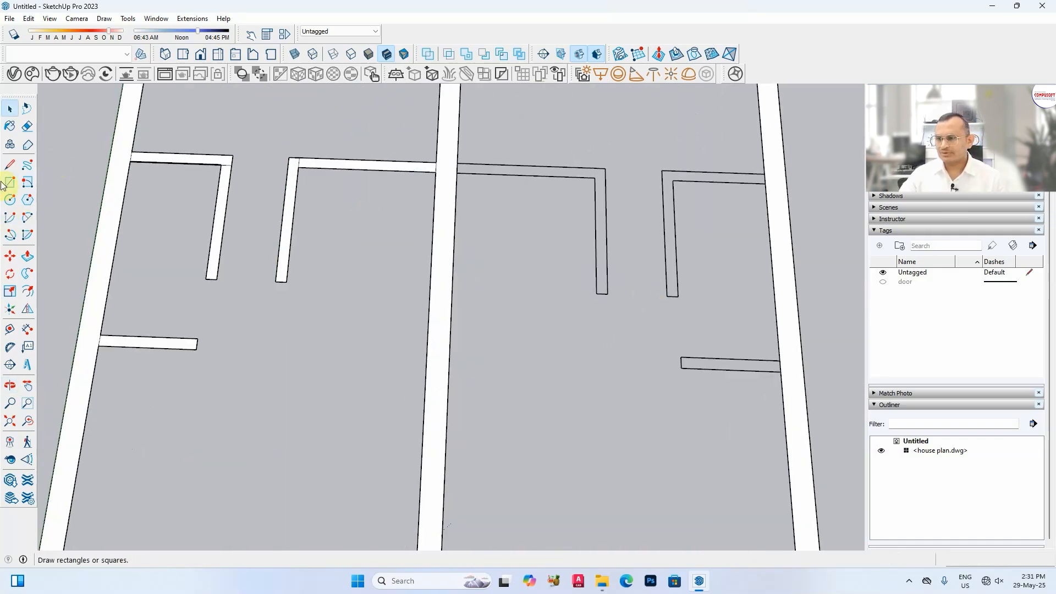
pyautogui.click(9, 182)
pyautogui.click(458, 164)
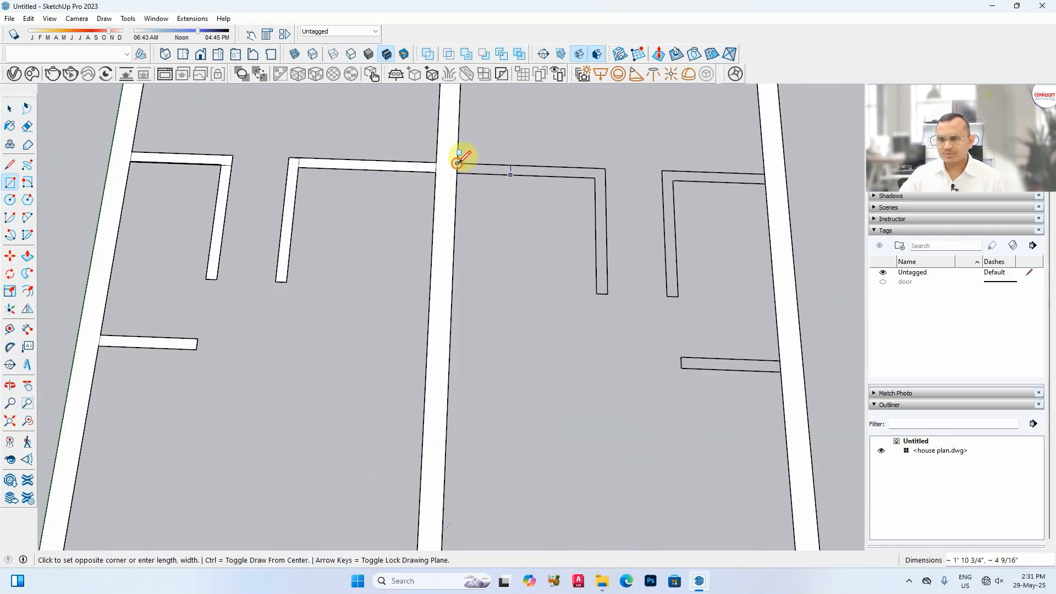
pyautogui.click(597, 176)
pyautogui.click(604, 168)
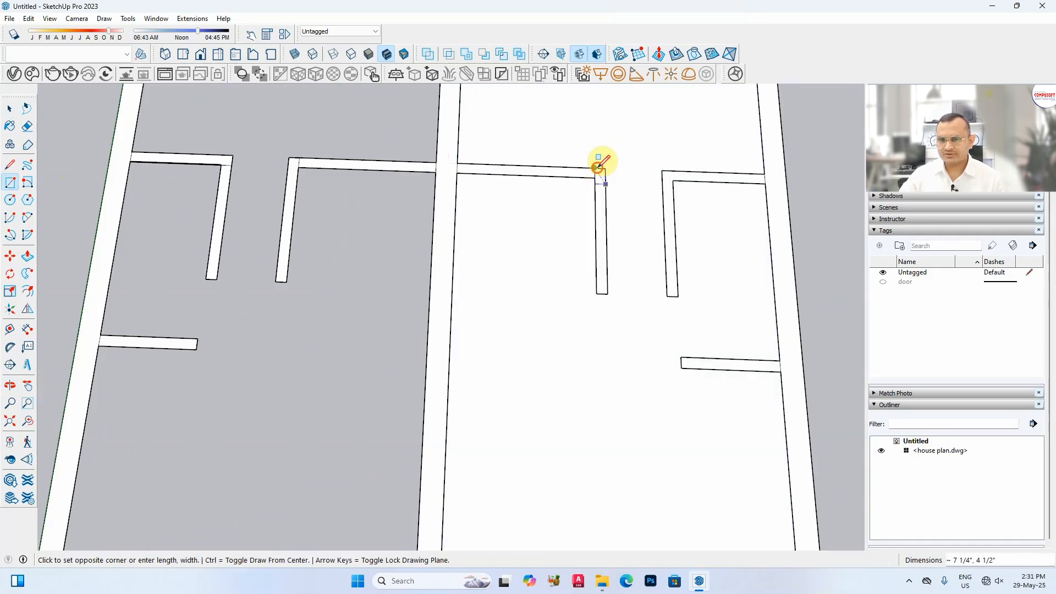
pyautogui.click(607, 291)
# - Draw rectangles over the L-shaped wall attached to the right outer wall and the short cross wall in front of it
pyautogui.click(662, 171)
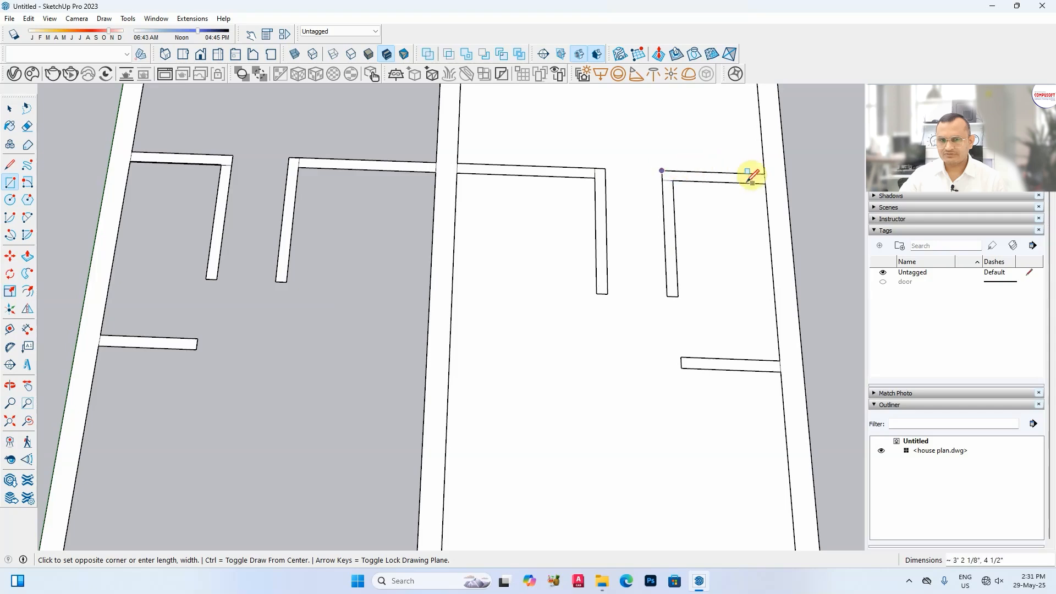
pyautogui.click(768, 181)
pyautogui.click(673, 180)
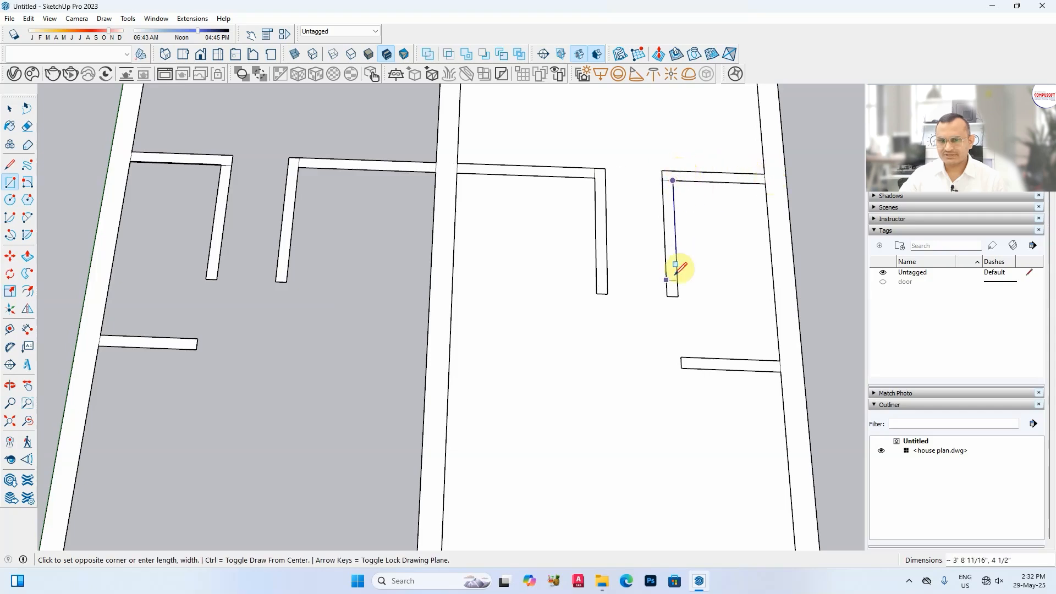
pyautogui.click(666, 296)
pyautogui.click(683, 357)
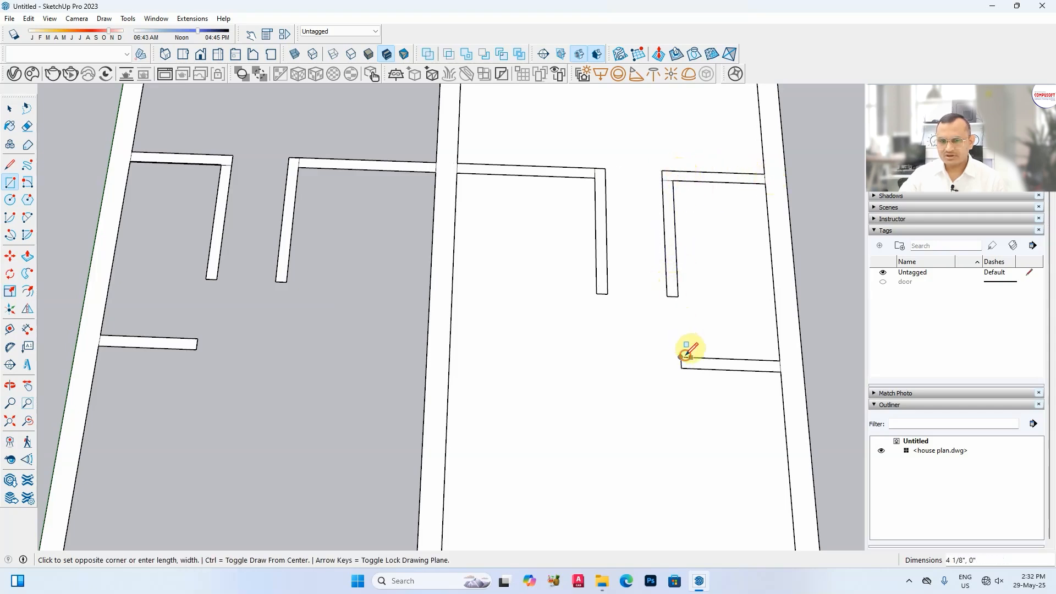
pyautogui.click(780, 366)
# - Delete the recreated floor face in the right half of the plan
pyautogui.press('space')
pyautogui.click(570, 342)
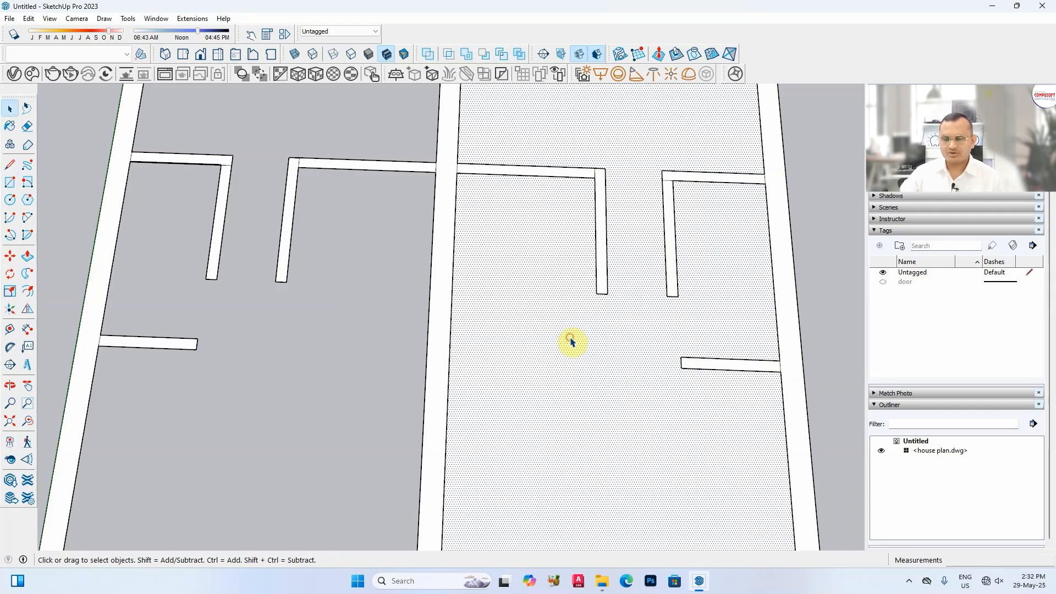
pyautogui.press('Delete')
pyautogui.scroll(-5, 570, 342)
pyautogui.moveTo(559, 306); pyautogui.dragTo(377, 252, button='middle')
pyautogui.scroll(4, 485, 362)
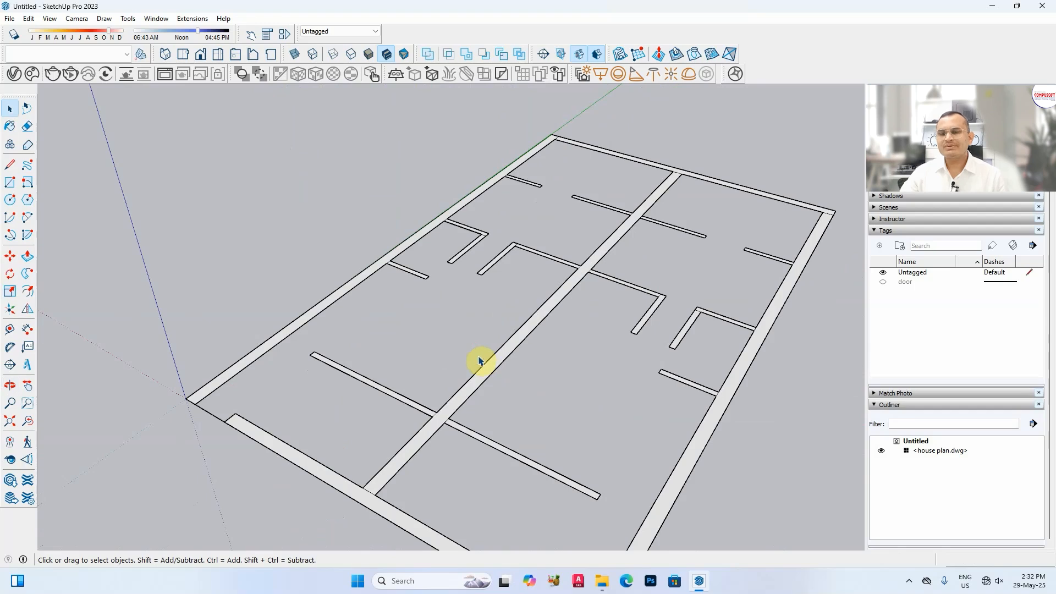
# - Push/Pull the left outer wall face up to a height of 10'
pyautogui.moveTo(479, 361); pyautogui.dragTo(424, 332, button='middle')
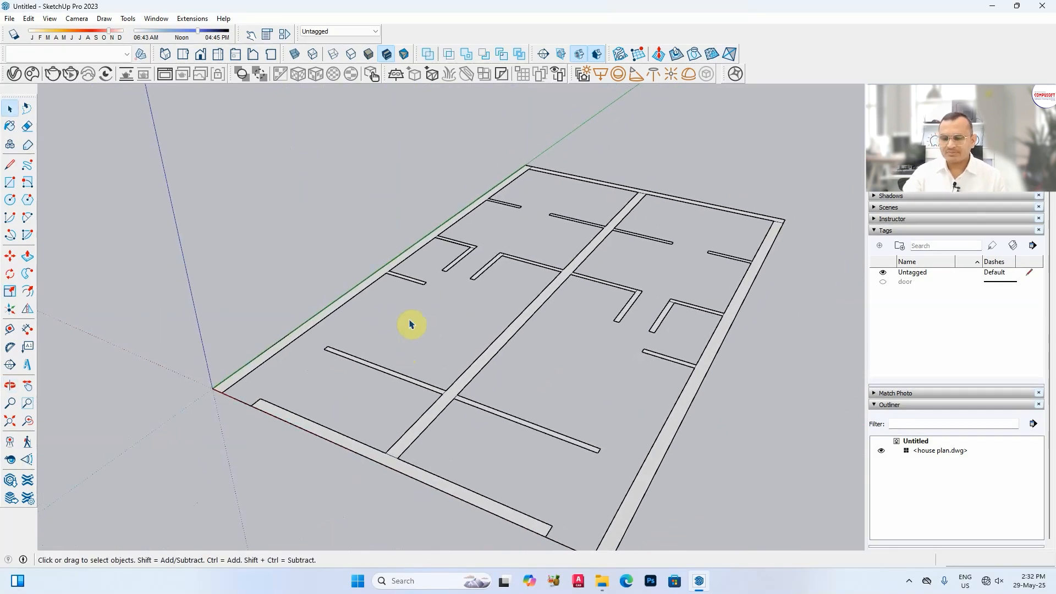
pyautogui.press('p')
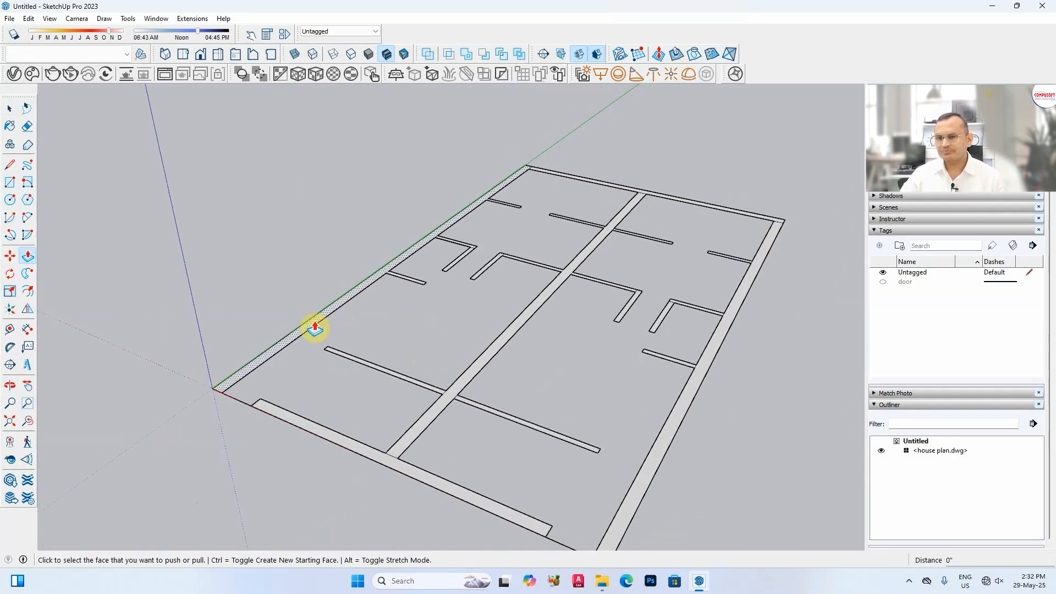
pyautogui.click(315, 328)
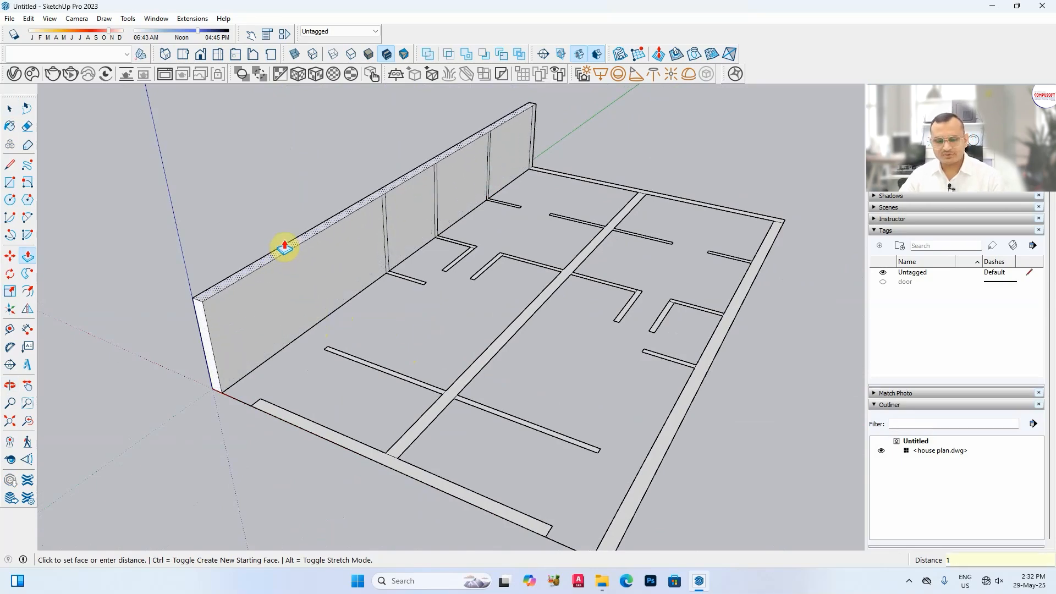
pyautogui.press('Return')
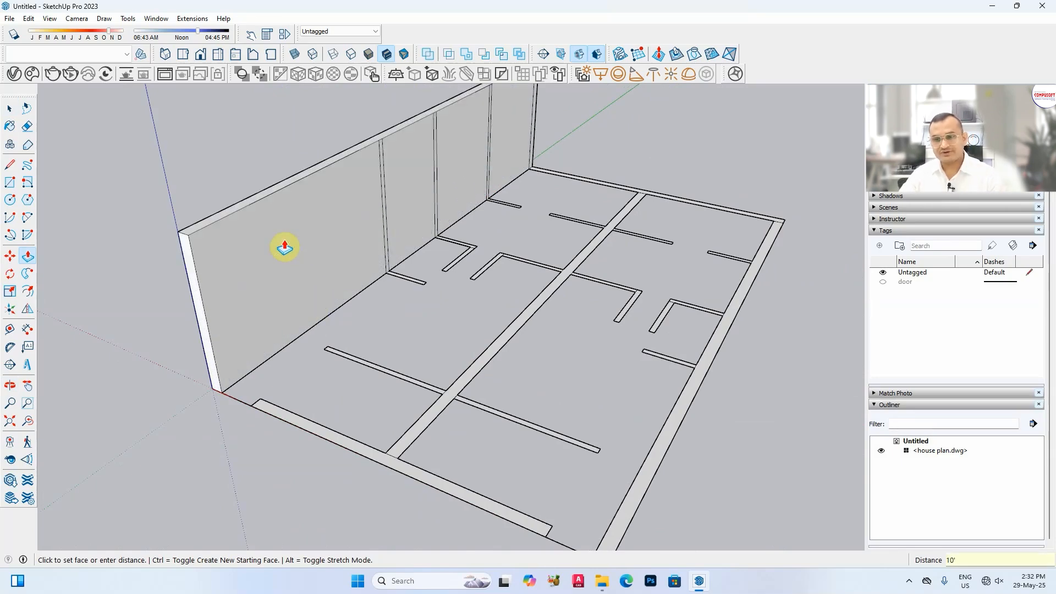
# - Push/Pull the front wall and the central dividing wall up to the left outer wall's 10' height
pyautogui.click(283, 427)
pyautogui.click(182, 240)
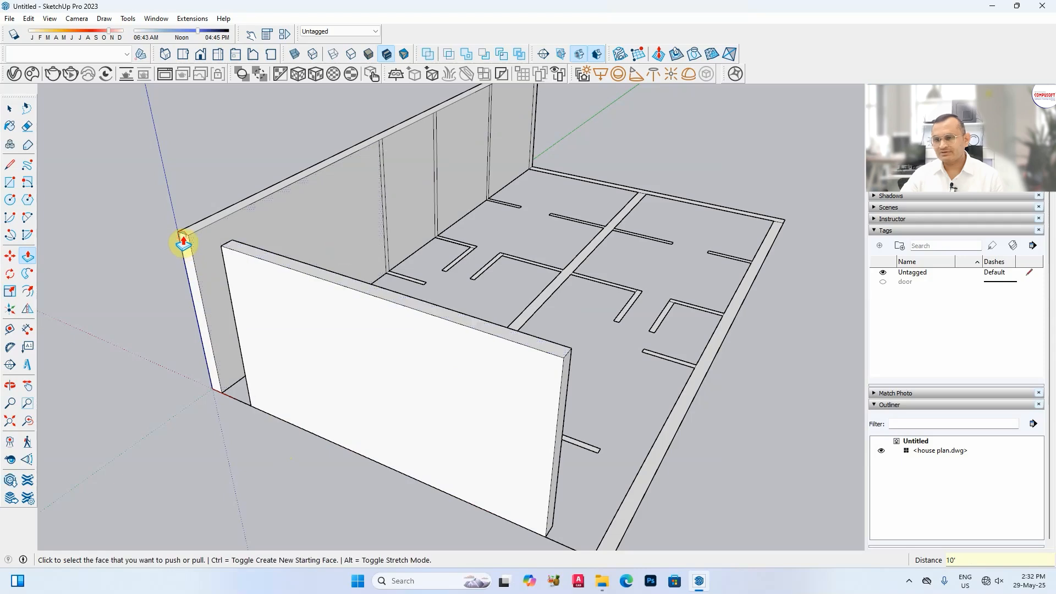
pyautogui.moveTo(182, 240); pyautogui.dragTo(596, 279, button='middle')
pyautogui.doubleClick(567, 323)
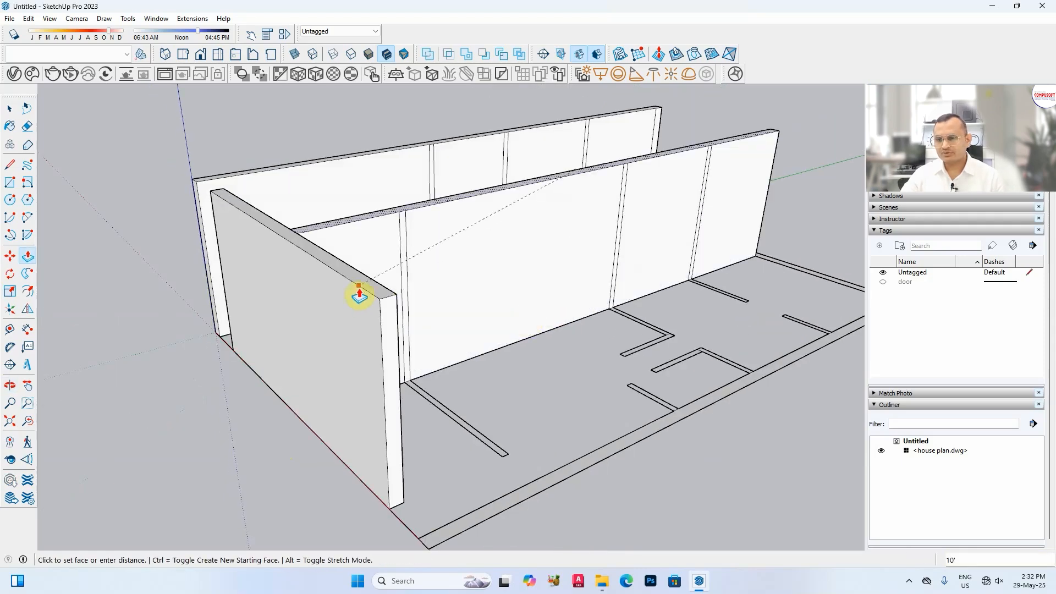
# - Push/Pull the right outer wall and the rear wall up to match the 10' height of the raised walls
pyautogui.moveTo(320, 253); pyautogui.dragTo(471, 453, button='middle')
pyautogui.click(472, 453)
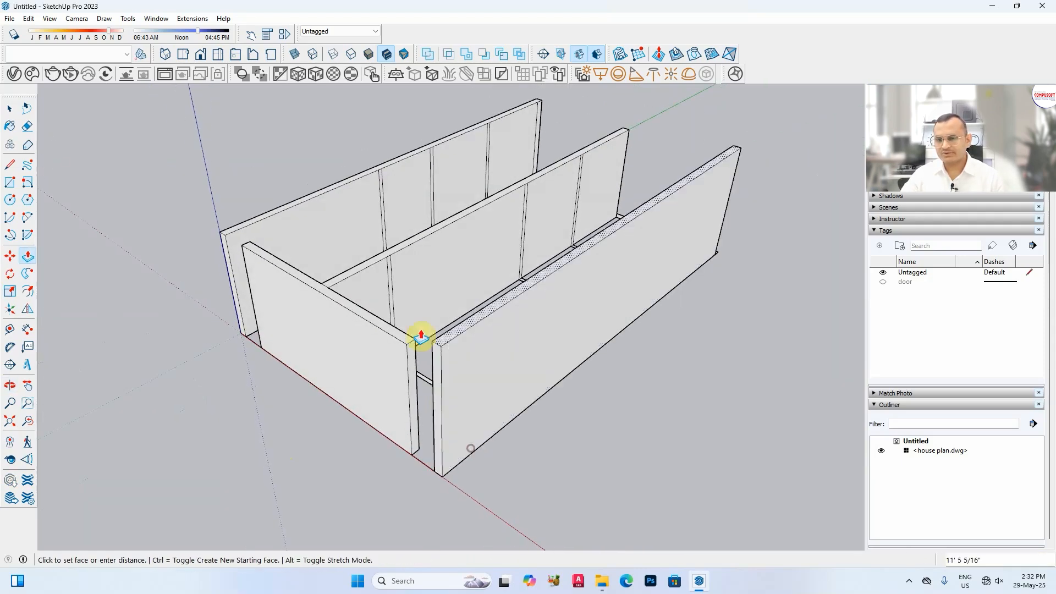
pyautogui.click(408, 344)
pyautogui.moveTo(408, 343); pyautogui.dragTo(573, 421, button='middle')
pyautogui.scroll(5, 385, 380)
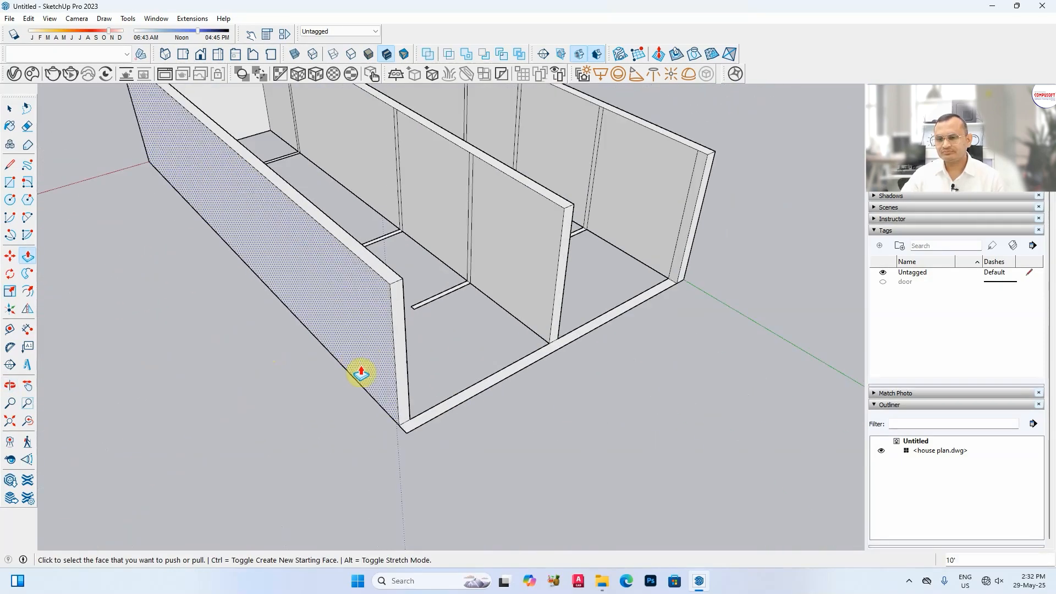
pyautogui.click(439, 411)
pyautogui.click(387, 288)
# - Push/Pull the two short cross walls nearest the rear wall in the left half up to 10'
pyautogui.scroll(-4, 401, 349)
pyautogui.moveTo(401, 349); pyautogui.dragTo(672, 382, button='middle')
pyautogui.scroll(4, 377, 295)
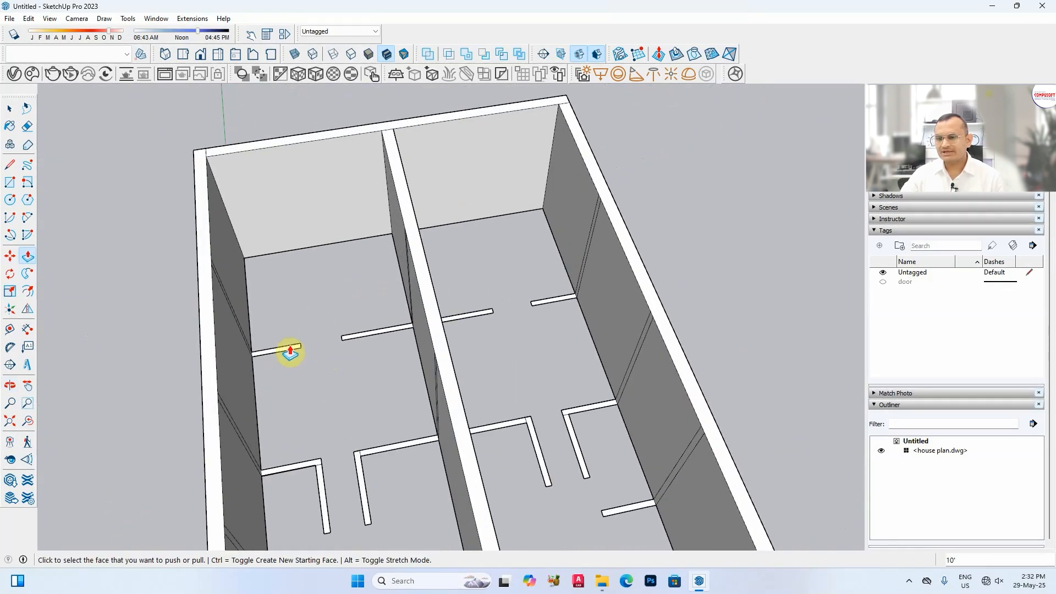
pyautogui.click(287, 351)
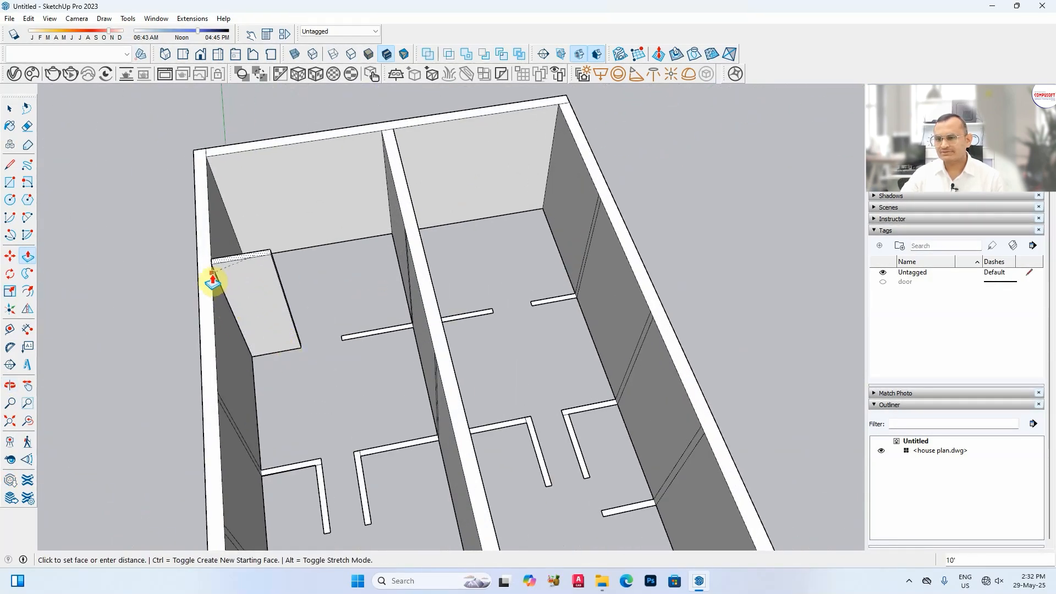
pyautogui.click(210, 276)
pyautogui.click(385, 332)
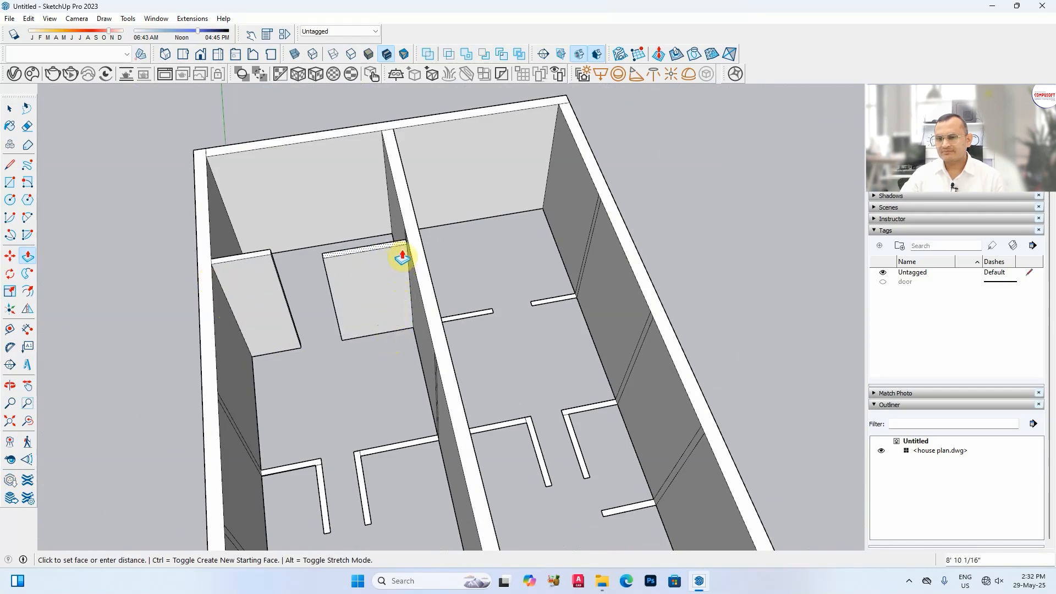
pyautogui.click(406, 248)
# - Push/Pull both legs of the L-shaped wall on the left side of the central dividing wall up to 10'
pyautogui.scroll(-5, 396, 94)
pyautogui.scroll(6, 410, 338)
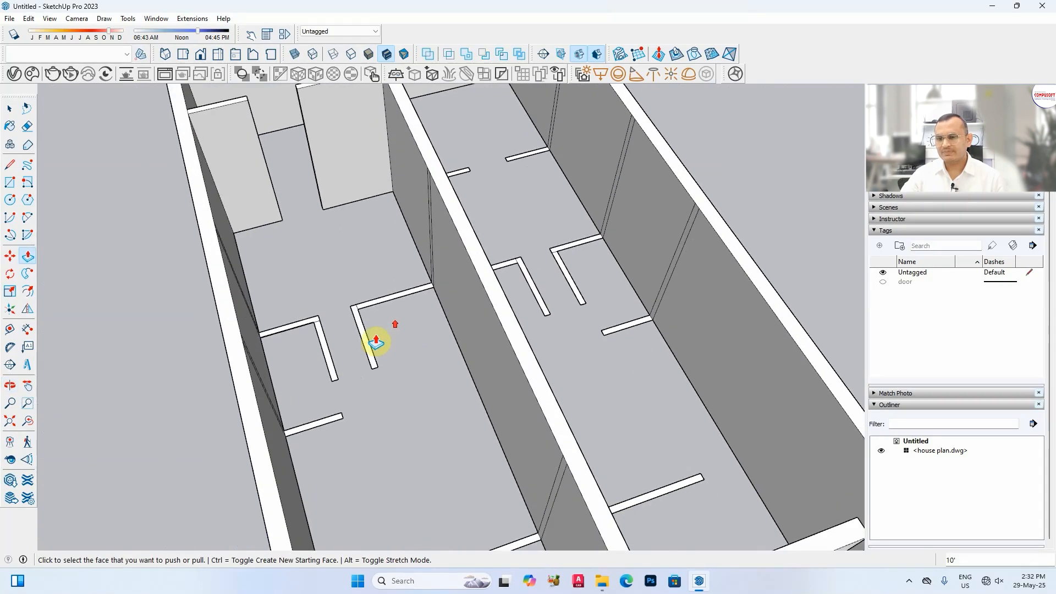
pyautogui.click(367, 342)
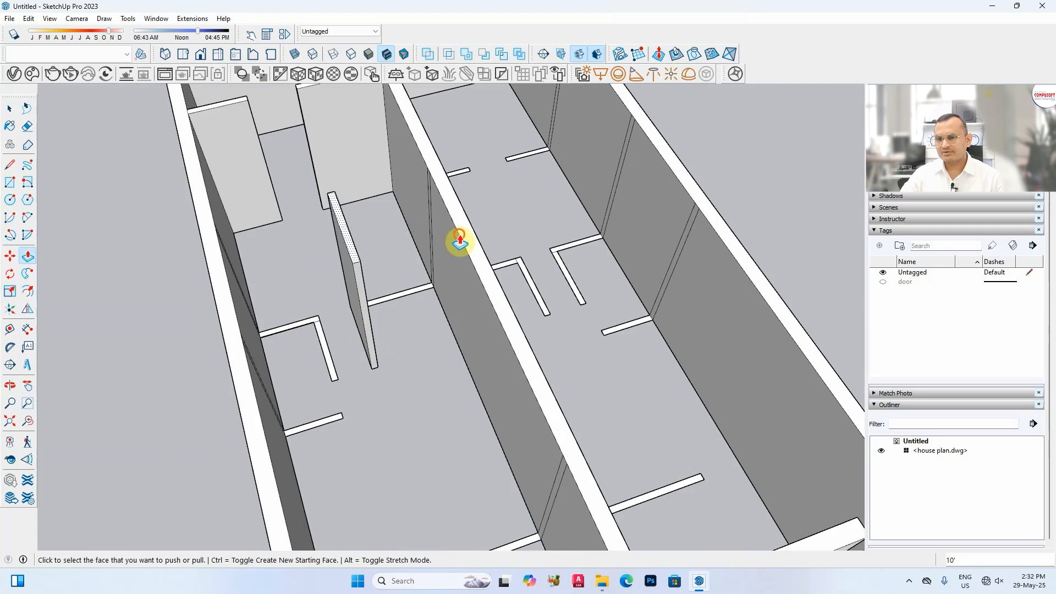
pyautogui.click(334, 208)
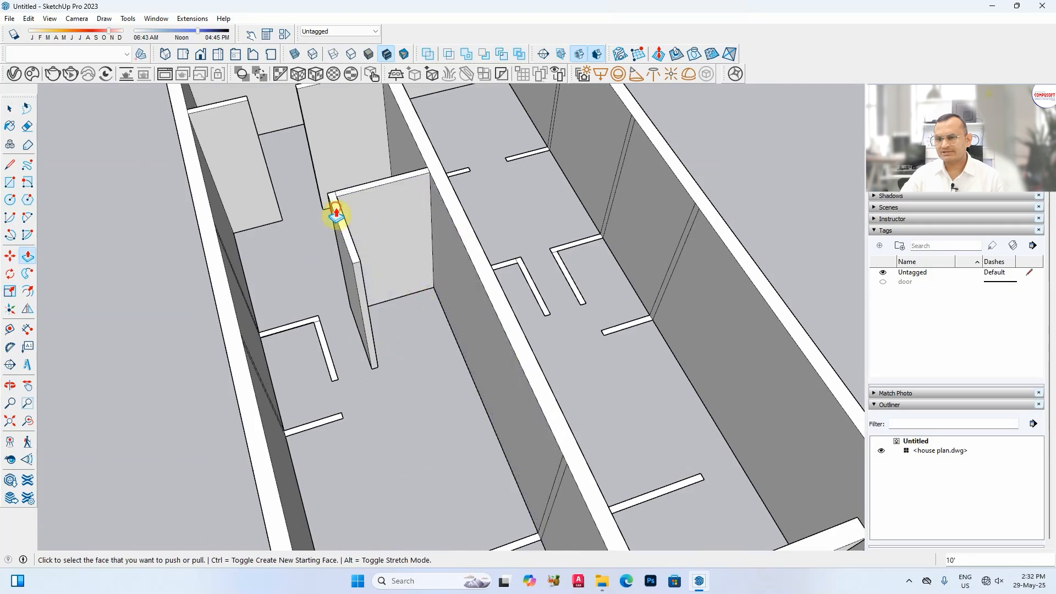
# - Push/Pull both legs of the L-shaped wall attached to the left outer wall up to 10'
pyautogui.click(308, 340)
pyautogui.click(236, 314)
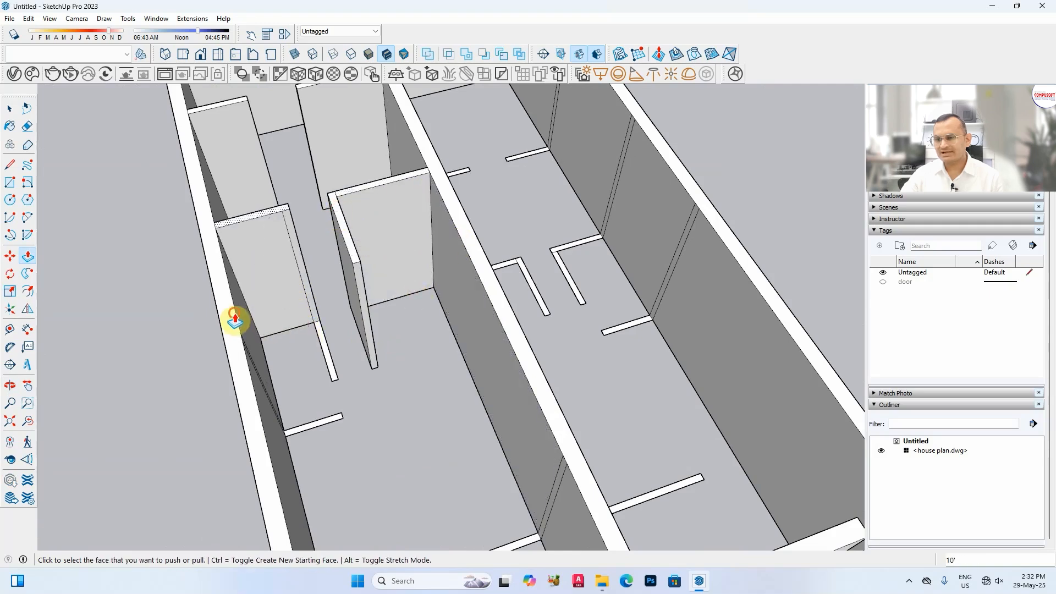
pyautogui.click(327, 347)
pyautogui.click(267, 234)
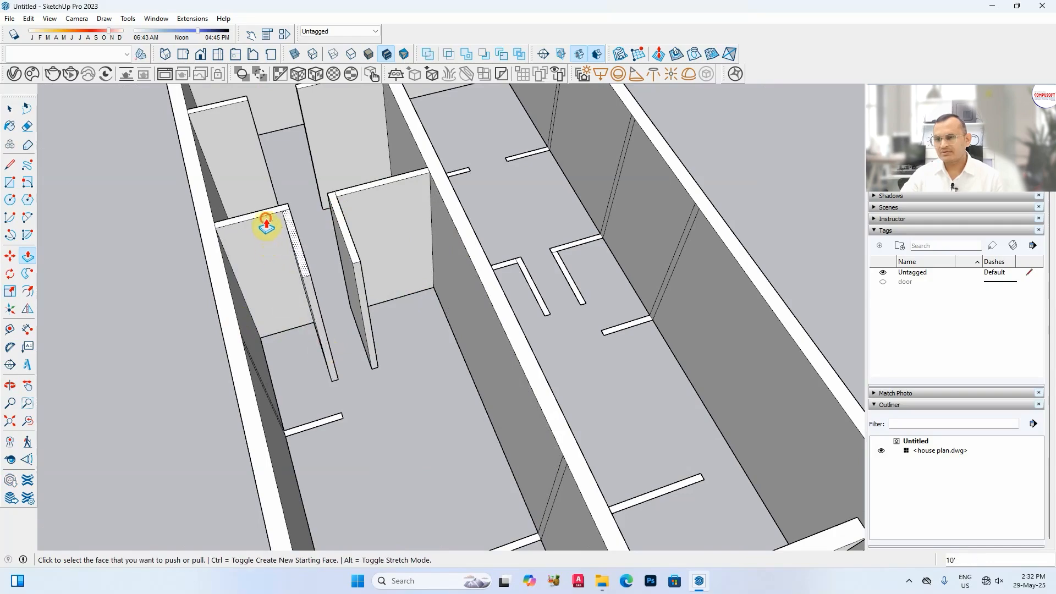
# - Push/Pull the long cross wall on the left of the central dividing wall, behind the front wall, up to 10'
pyautogui.scroll(-5, 297, 259)
pyautogui.moveTo(323, 290); pyautogui.dragTo(556, 463, button='middle')
pyautogui.scroll(3, 557, 463)
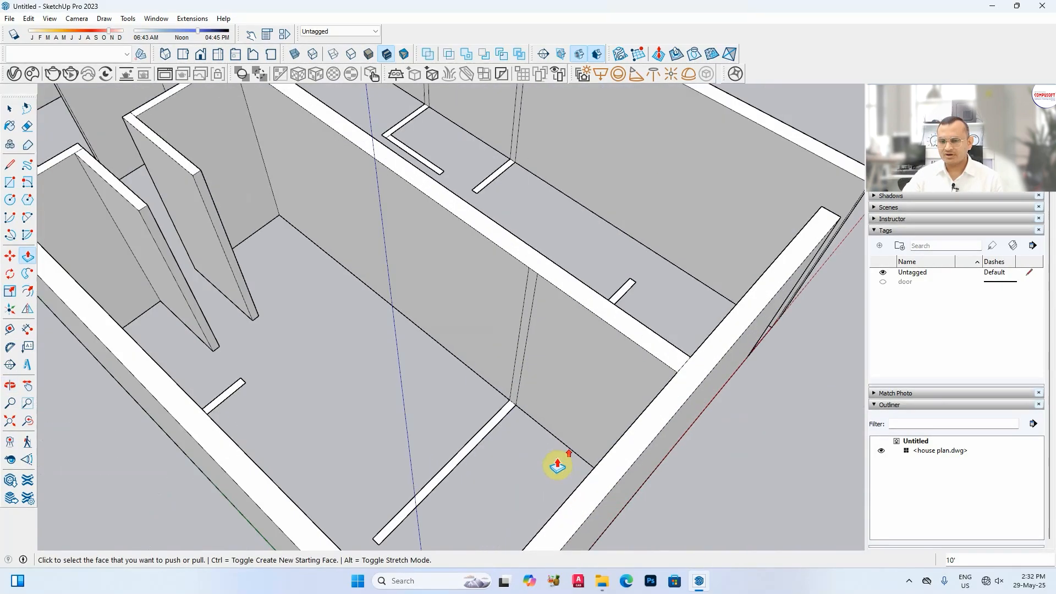
pyautogui.click(464, 450)
pyautogui.click(506, 271)
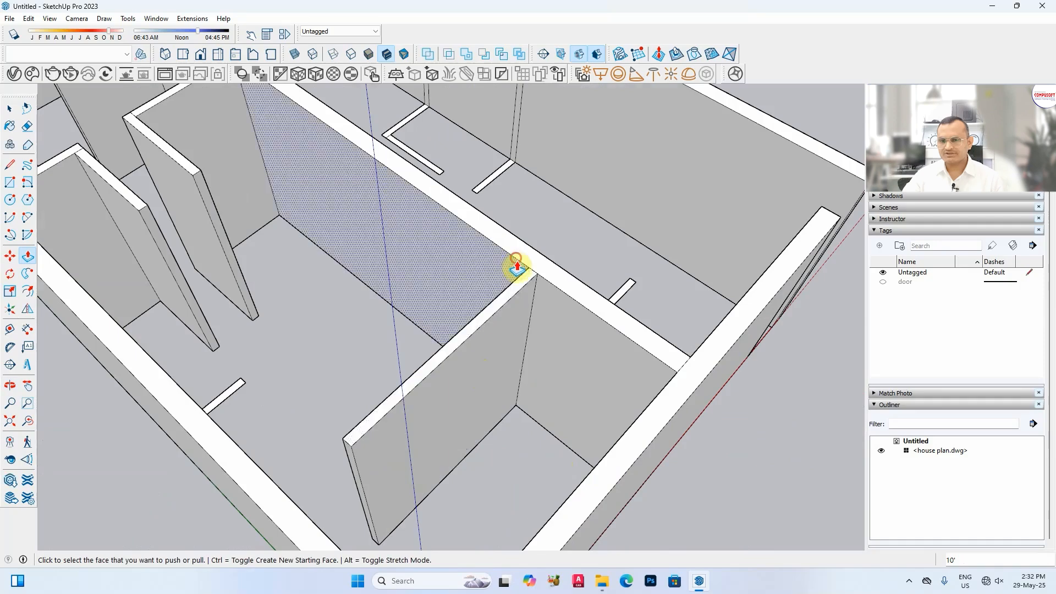
# - Push/Pull the long cross wall on the right of the central dividing wall, behind the front wall, up to 10'
pyautogui.scroll(-5, 365, 288)
pyautogui.moveTo(365, 288); pyautogui.dragTo(356, 263, button='middle')
pyautogui.scroll(5, 356, 263)
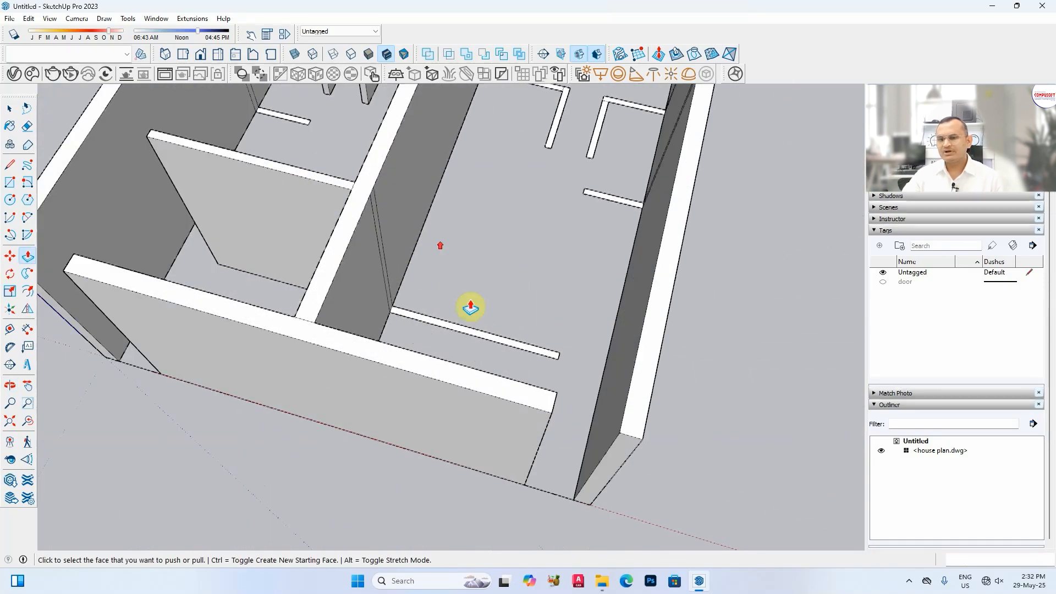
pyautogui.click(477, 332)
pyautogui.click(352, 256)
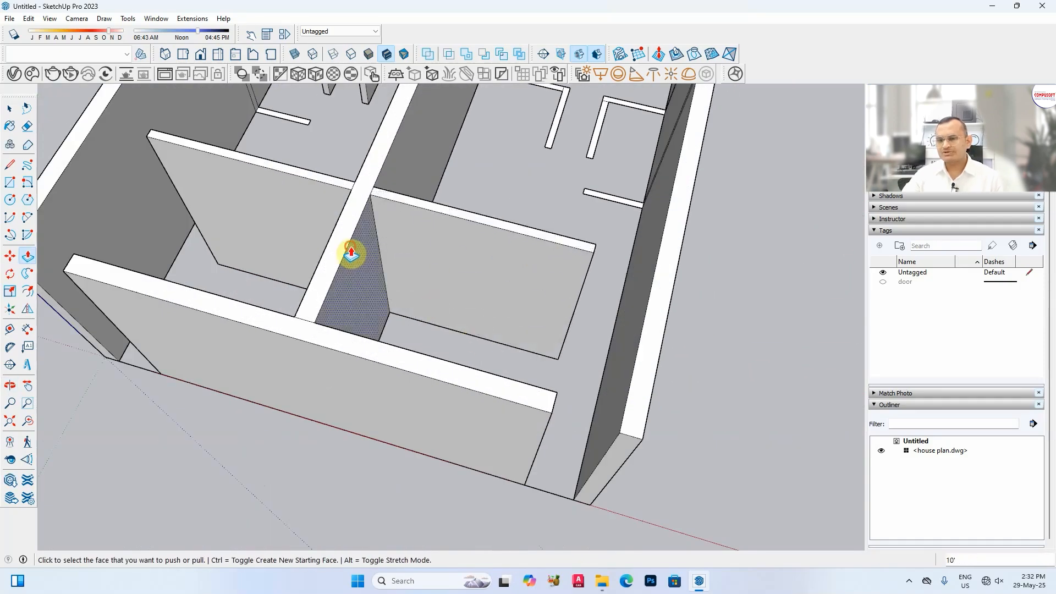
# - Push/Pull both legs of the L-shaped wall on the right side of the central dividing wall up to 10'
pyautogui.scroll(-3, 464, 142)
pyautogui.scroll(5, 497, 169)
pyautogui.click(491, 191)
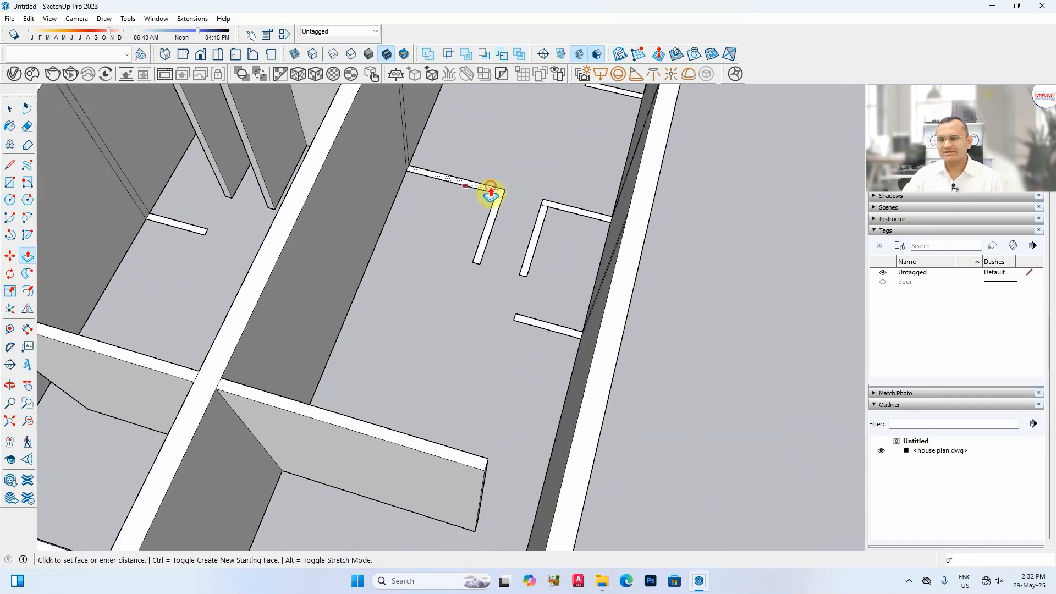
pyautogui.click(323, 165)
pyautogui.click(496, 246)
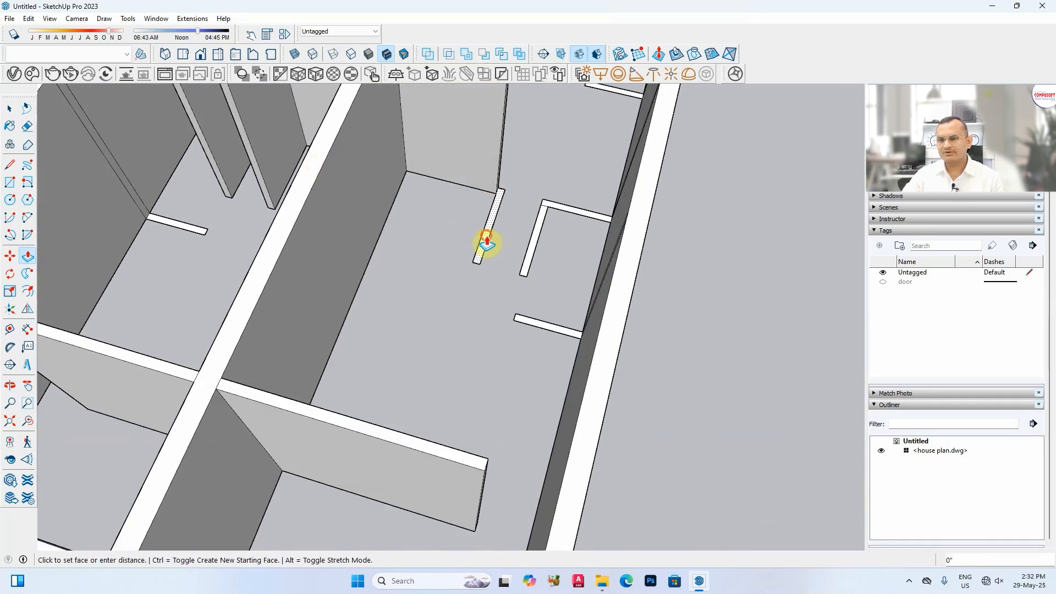
pyautogui.click(307, 212)
# - Push/Pull the two short cross walls nearest the rear wall in the right half up to 10'
pyautogui.scroll(-3, 213, 319)
pyautogui.moveTo(213, 319); pyautogui.dragTo(578, 407, button='middle')
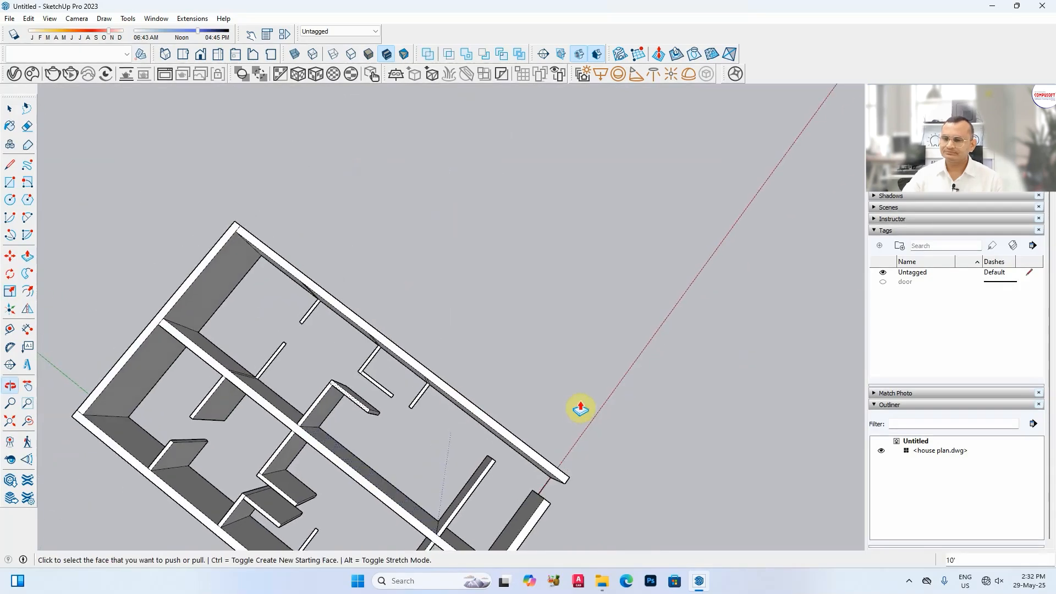
pyautogui.scroll(5, 220, 374)
pyautogui.click(241, 358)
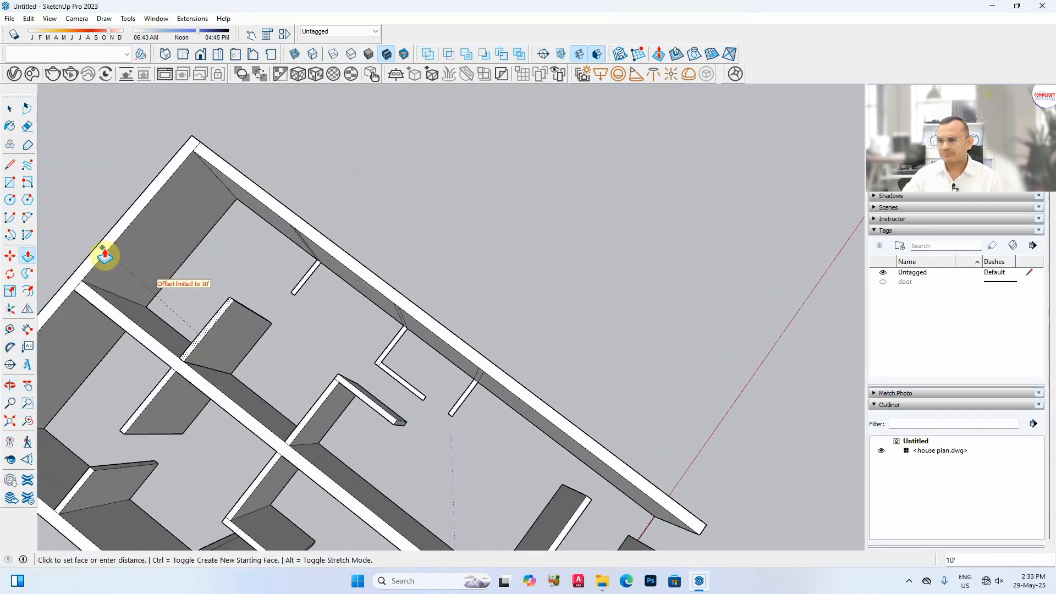
pyautogui.click(106, 252)
pyautogui.click(306, 286)
pyautogui.click(317, 241)
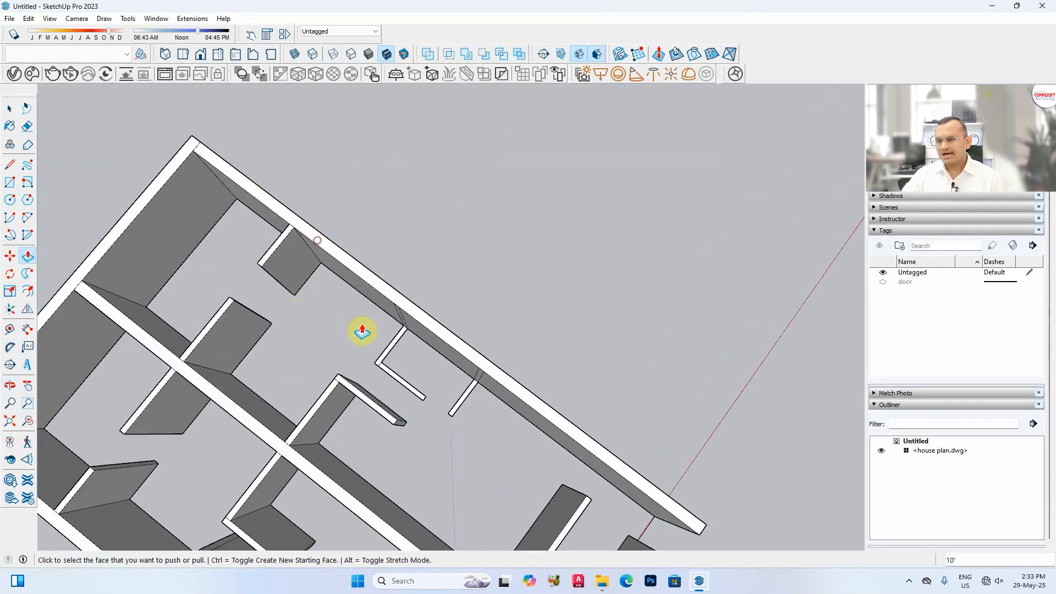
# - Push/Pull the L-shaped wall attached to the right outer wall and the short cross wall in front of it up to 10'
pyautogui.click(387, 367)
pyautogui.click(382, 302)
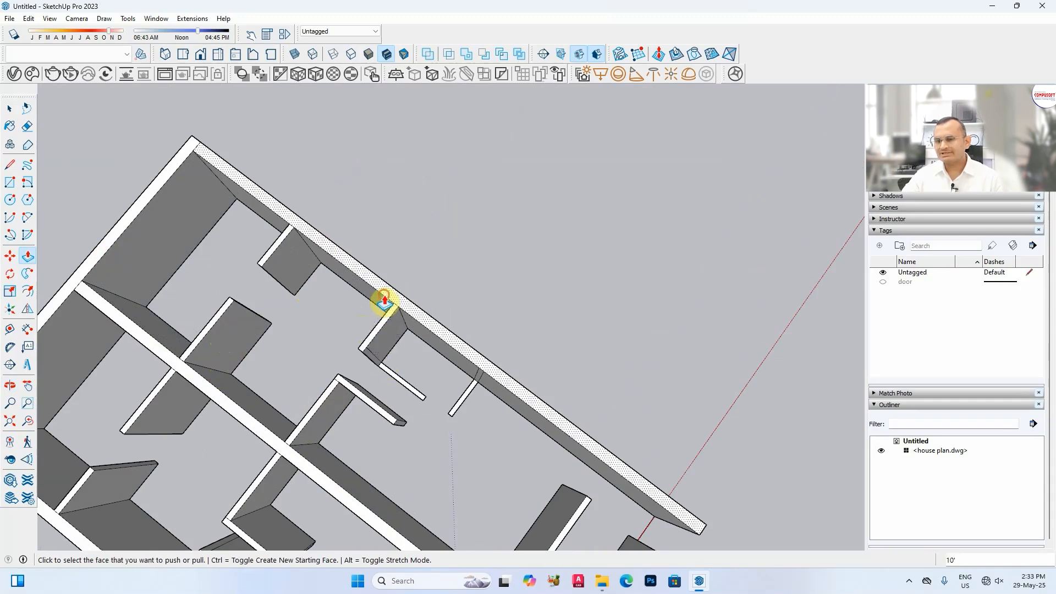
pyautogui.click(396, 380)
pyautogui.click(376, 335)
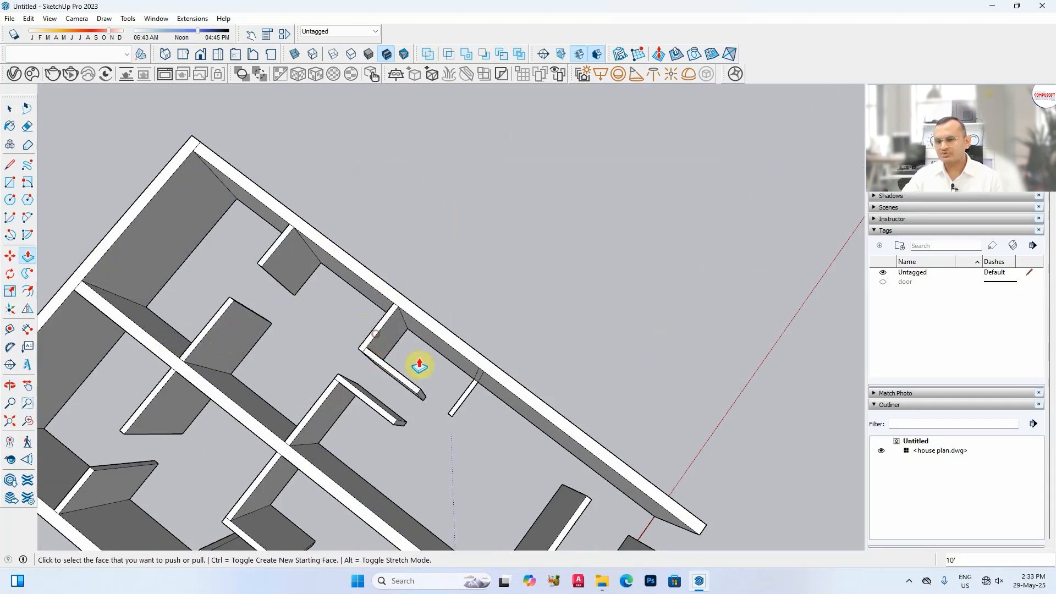
pyautogui.click(465, 397)
pyautogui.click(479, 371)
# - Push/Pull the remaining short cross wall attached to the left outer wall up to 10'
pyautogui.moveTo(478, 370); pyautogui.dragTo(512, 254, button='middle')
pyautogui.scroll(2, 247, 520)
pyautogui.moveTo(276, 462); pyautogui.dragTo(335, 511, button='middle')
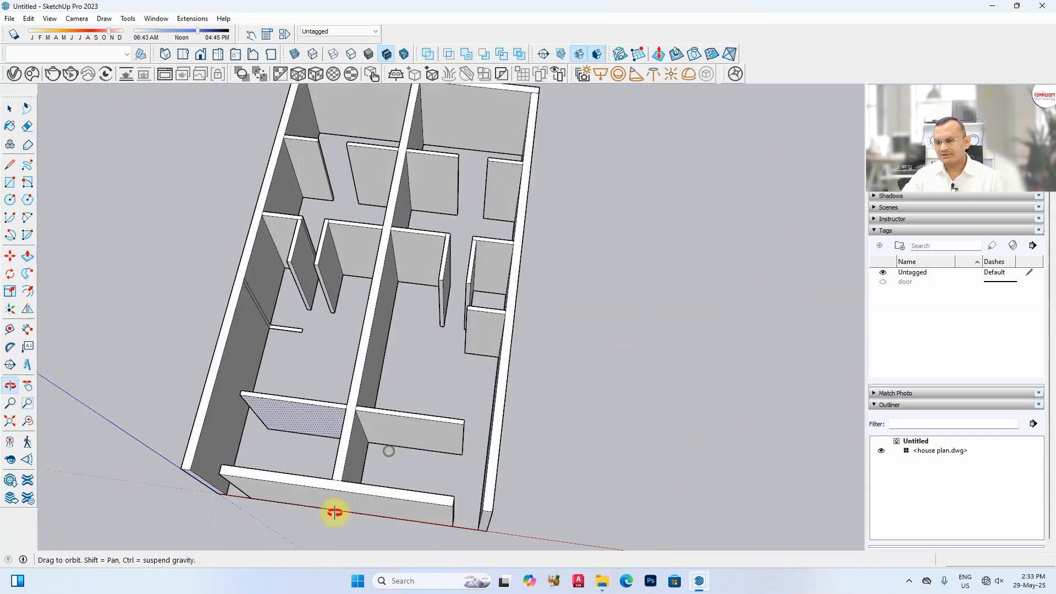
pyautogui.scroll(2, 234, 390)
pyautogui.click(313, 298)
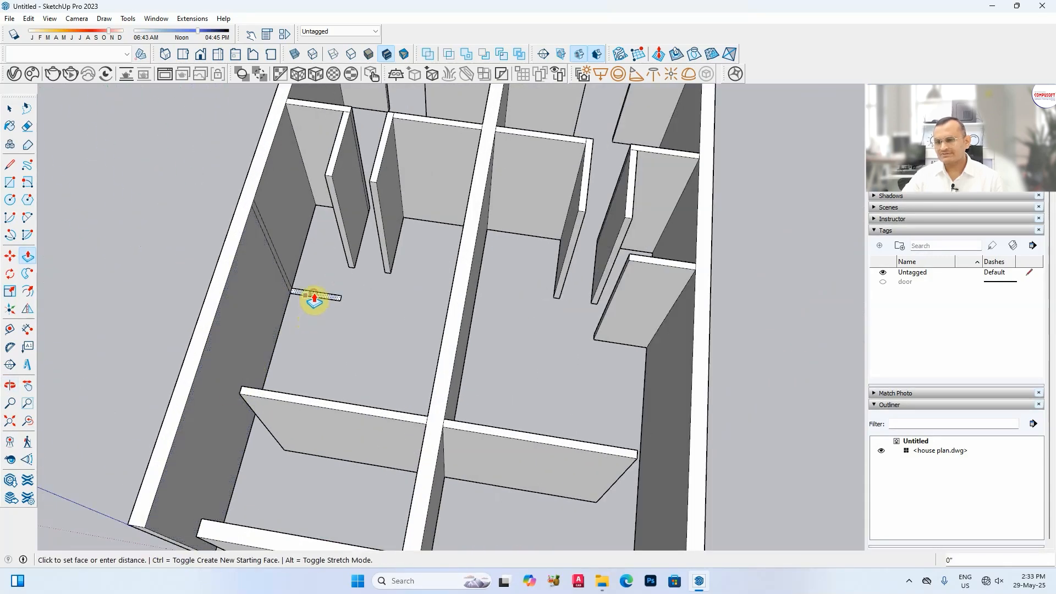
pyautogui.click(241, 242)
# - Examine the extruded house walls from several angles to check that every wall has been raised
pyautogui.scroll(-2, 309, 312)
pyautogui.scroll(-3, 325, 349)
pyautogui.moveTo(325, 349); pyautogui.dragTo(337, 292, button='middle')
pyautogui.scroll(1, 517, 273)
pyautogui.scroll(3, 405, 264)
pyautogui.moveTo(476, 312); pyautogui.dragTo(426, 397, button='middle')
pyautogui.scroll(-2, 425, 397)
pyautogui.scroll(1, 412, 415)
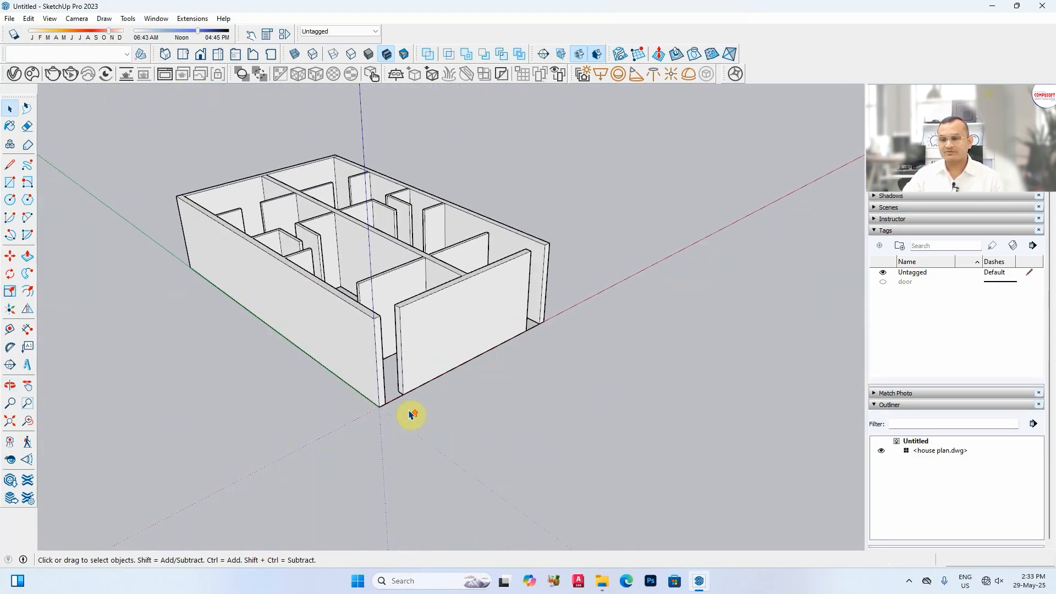
# - Select all the connected wall geometry and assign it to a new tag named wall3d
pyautogui.tripleClick(373, 325)
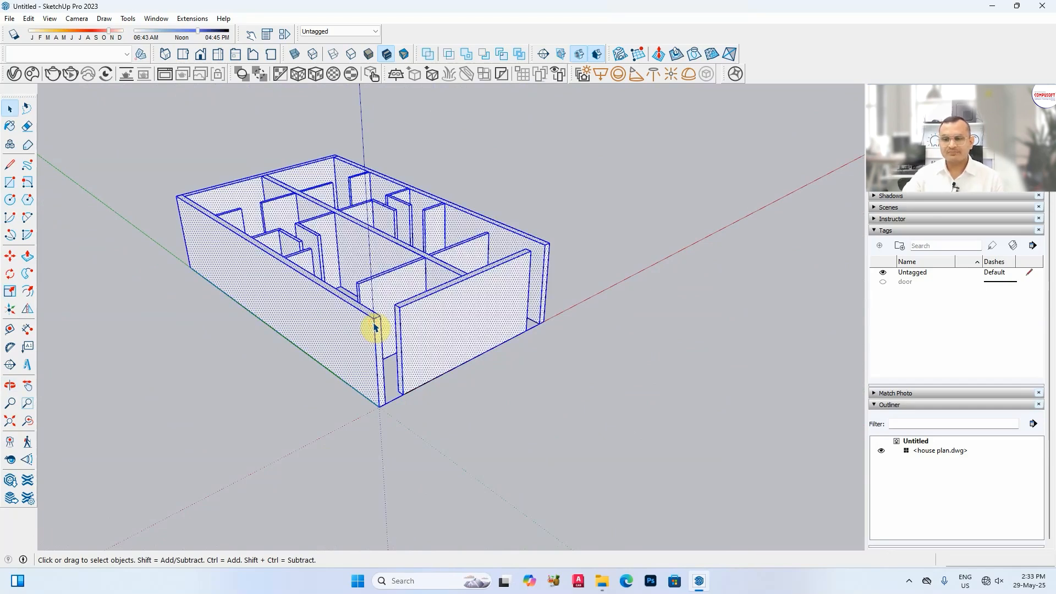
pyautogui.rightClick(428, 314)
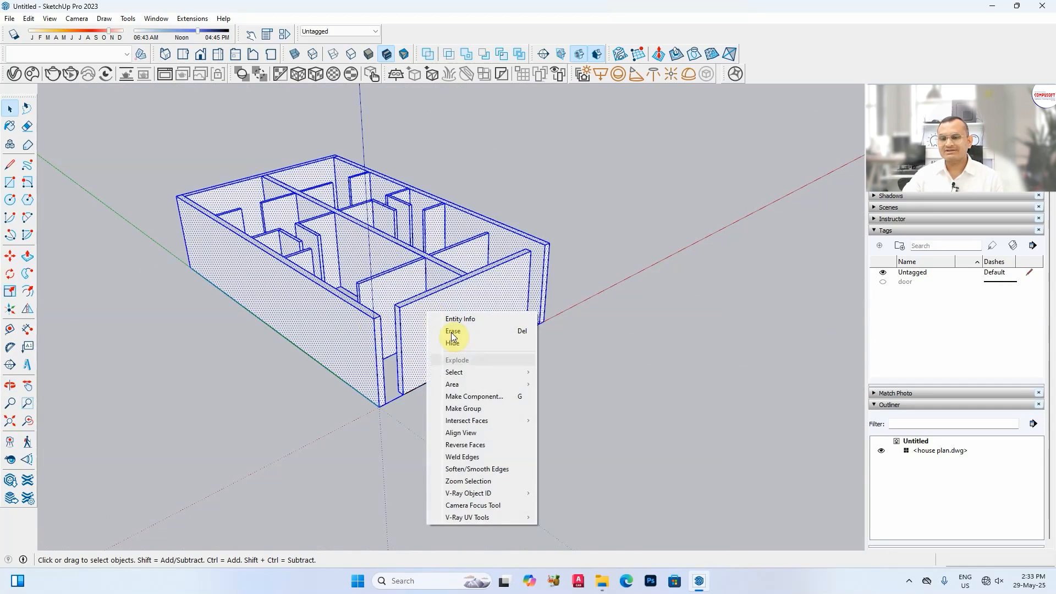
pyautogui.click(474, 397)
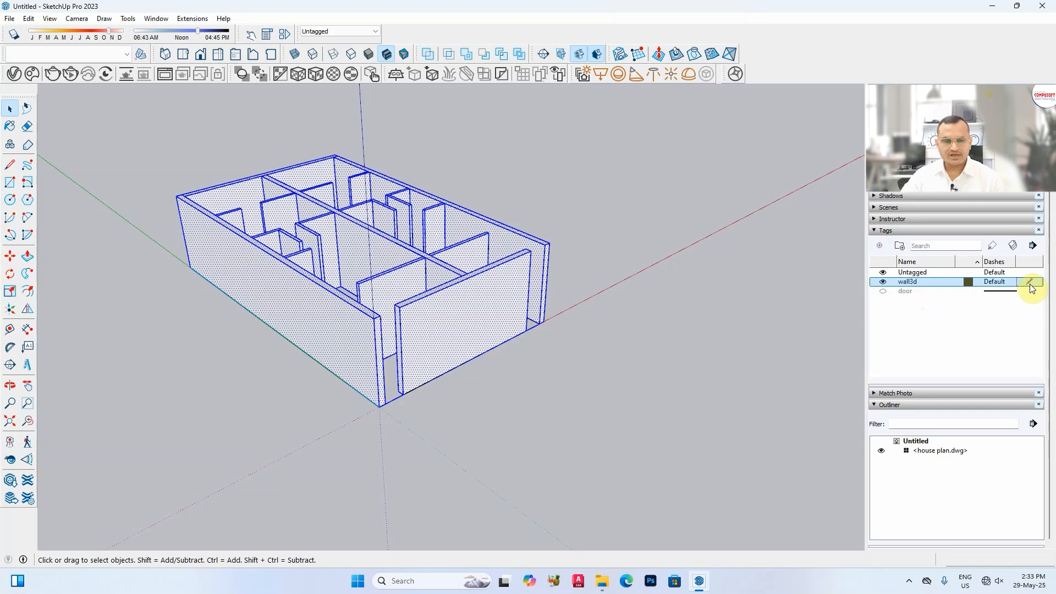
pyautogui.click(991, 248)
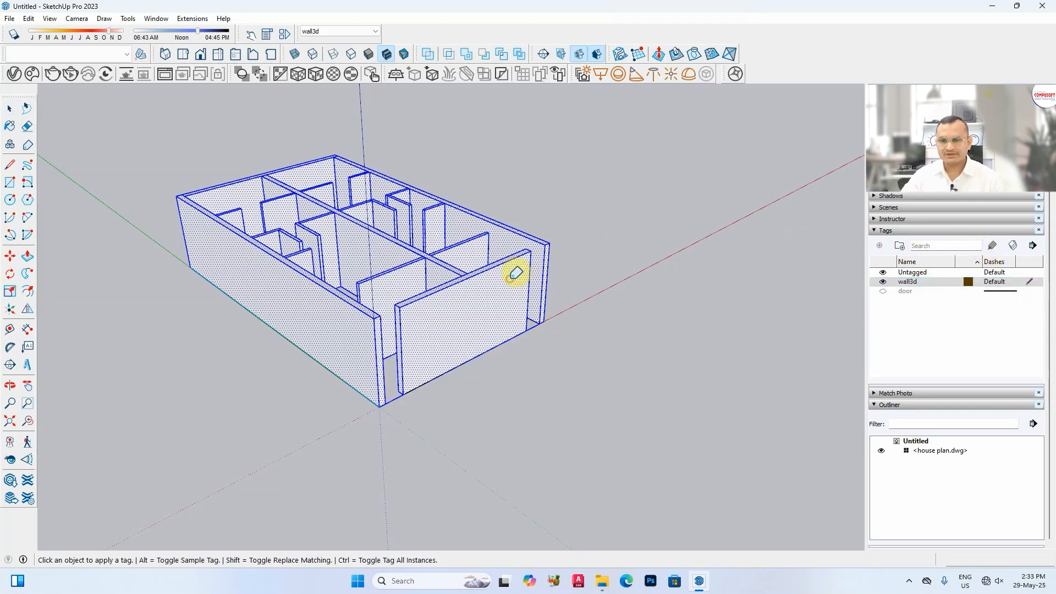
pyautogui.press('space')
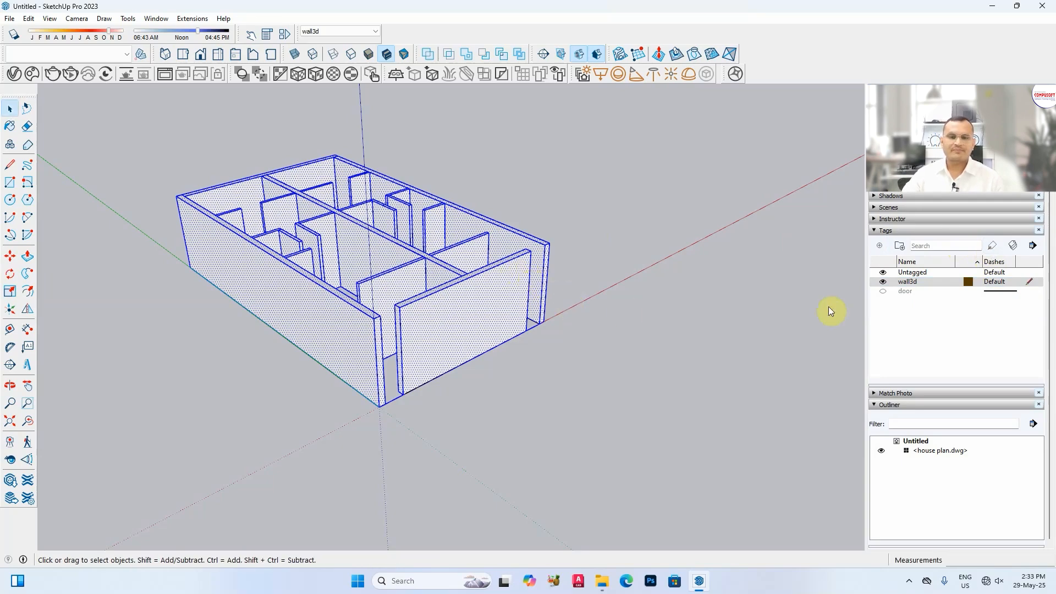
# - Make Untagged the active tag and switch the visibility of the wall3d tag off and on to test it
pyautogui.click(1030, 273)
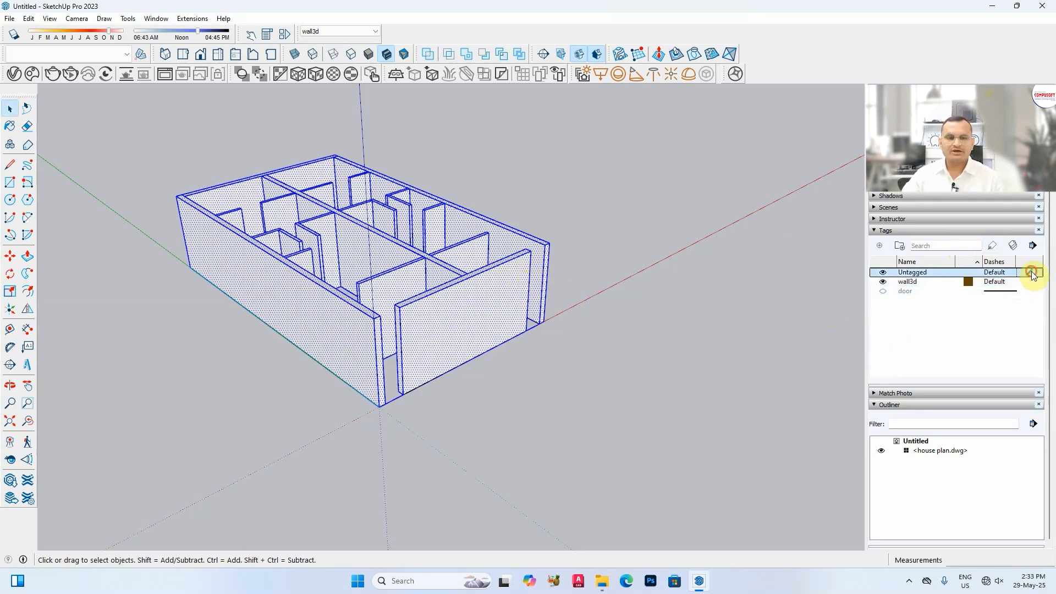
pyautogui.click(883, 283)
pyautogui.click(884, 282)
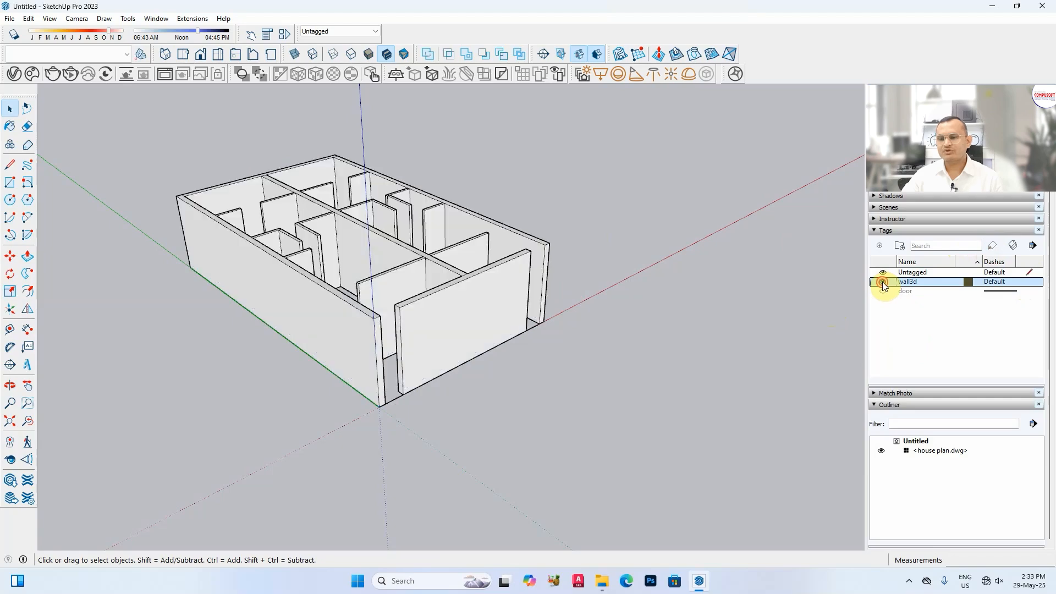
pyautogui.click(883, 283)
pyautogui.click(883, 283)
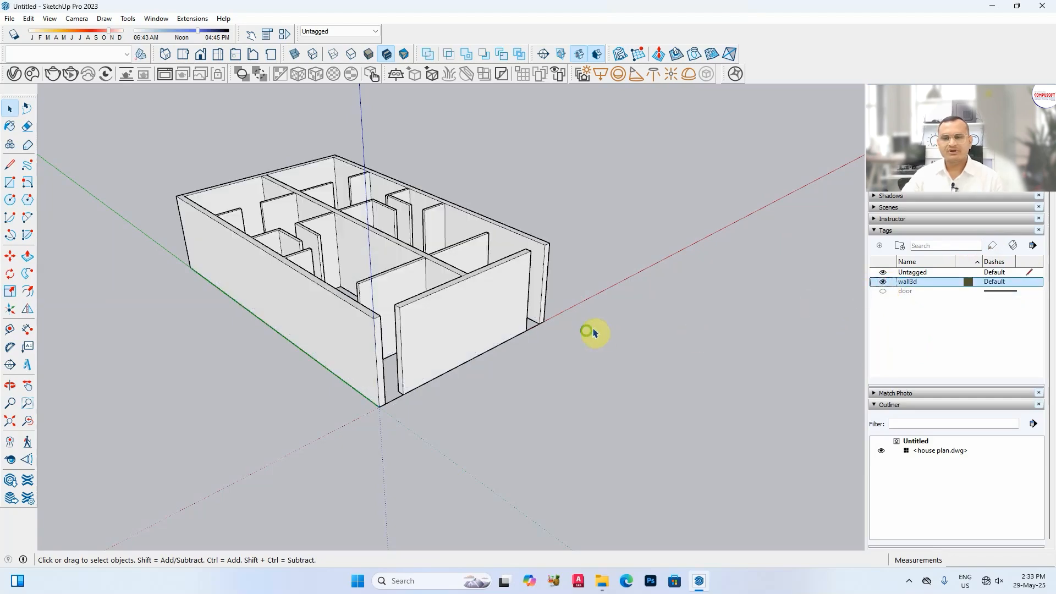
# - Select the front wall's outer face to check which tag it belongs to
pyautogui.moveTo(589, 330); pyautogui.dragTo(406, 342, button='middle')
pyautogui.click(405, 341)
pyautogui.moveTo(484, 358); pyautogui.dragTo(610, 318, button='middle')
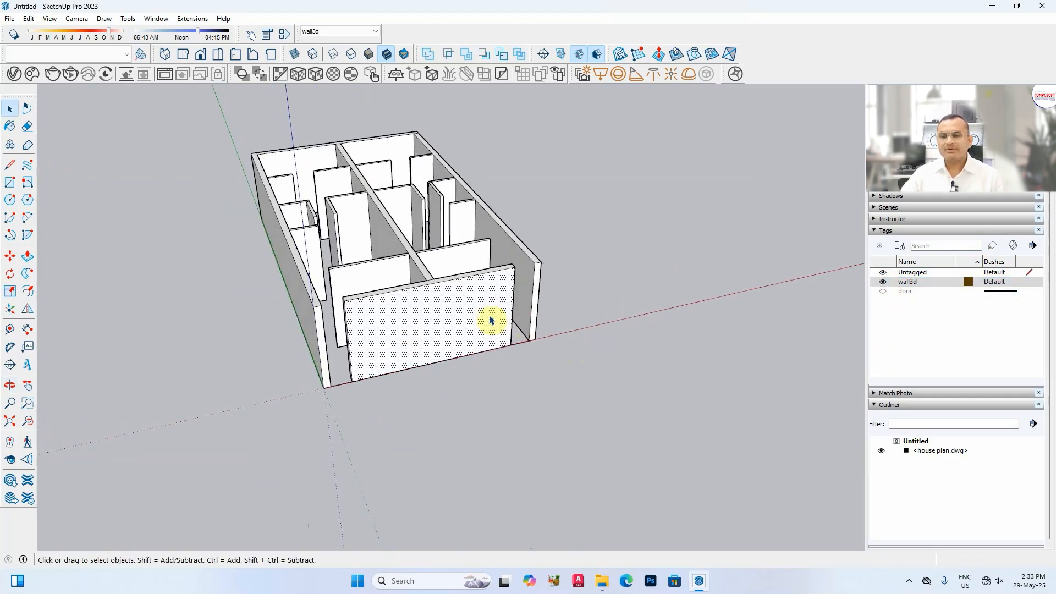
# - Select all the connected wall geometry and make it a component named wall3d
pyautogui.tripleClick(465, 312)
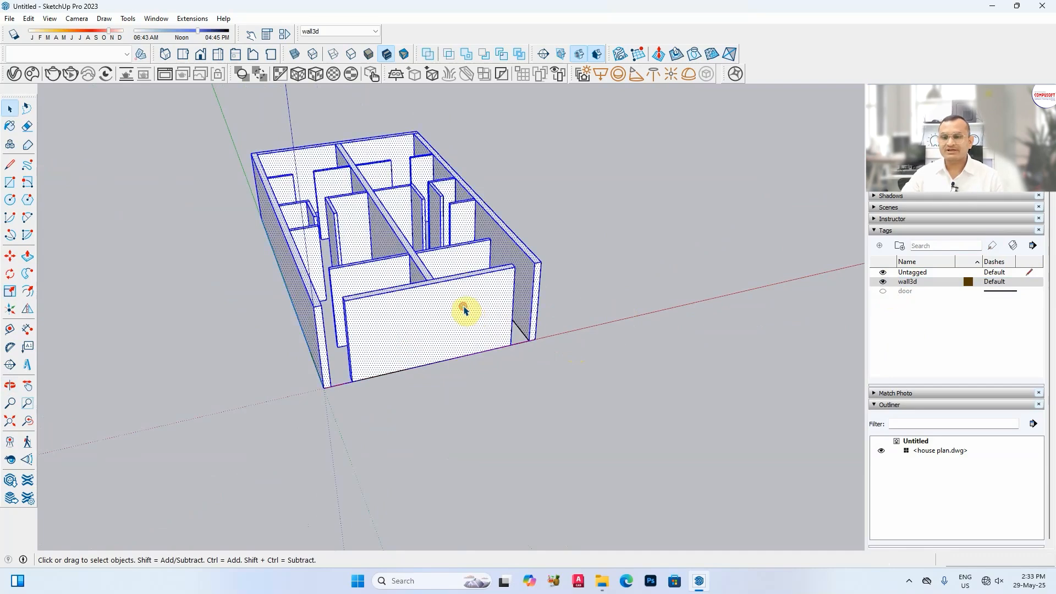
pyautogui.rightClick(459, 305)
pyautogui.click(498, 389)
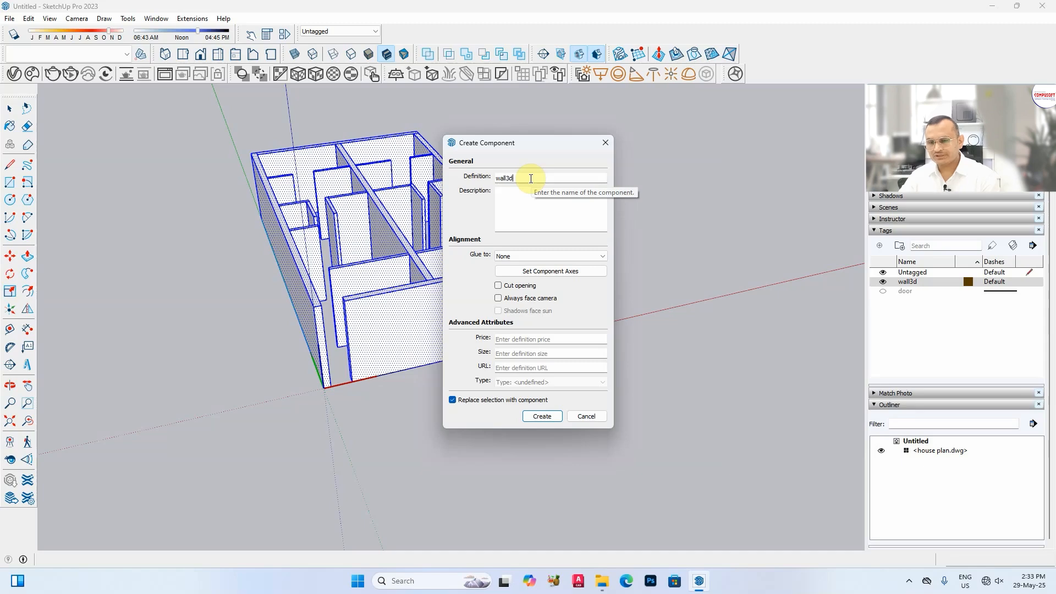
pyautogui.click(542, 416)
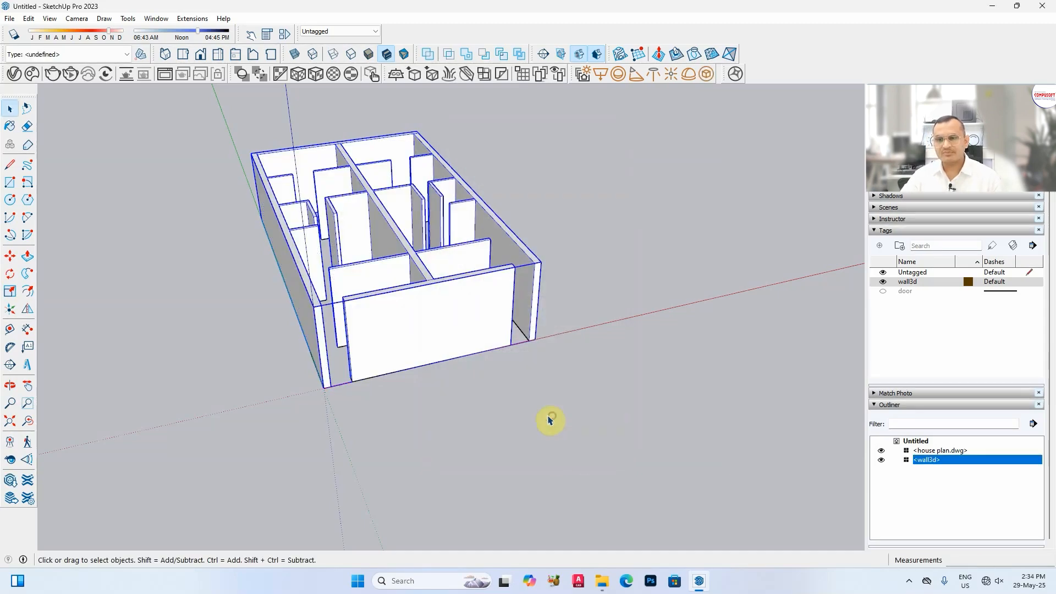
# - Draw a floor rectangle of about 22' 6" by 40' across the underside of the walls, between opposite outer corners of the house
pyautogui.moveTo(432, 313); pyautogui.dragTo(413, 302, button='middle')
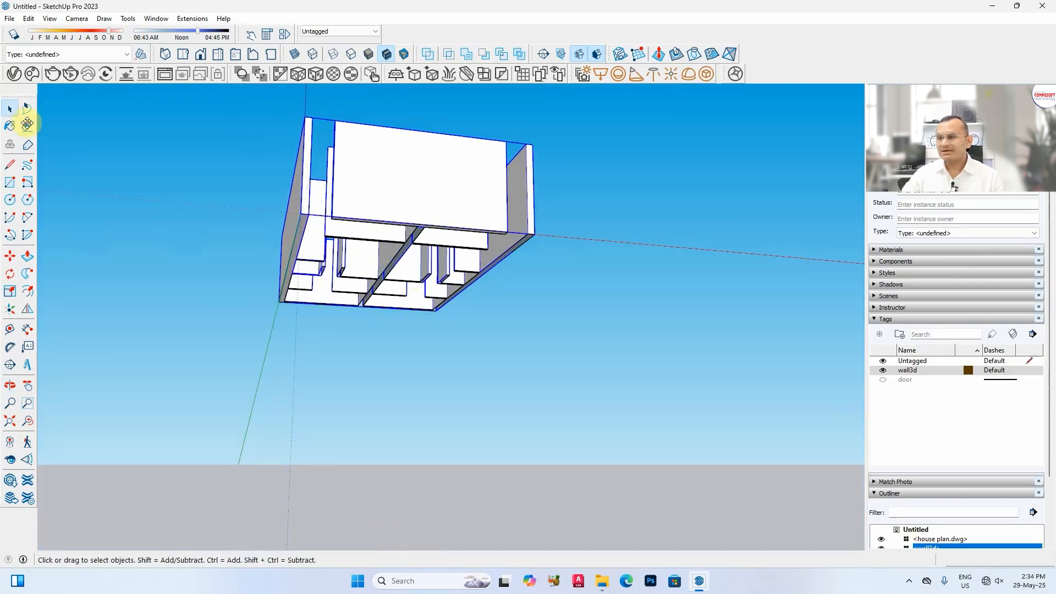
pyautogui.click(11, 183)
pyautogui.scroll(5, 278, 311)
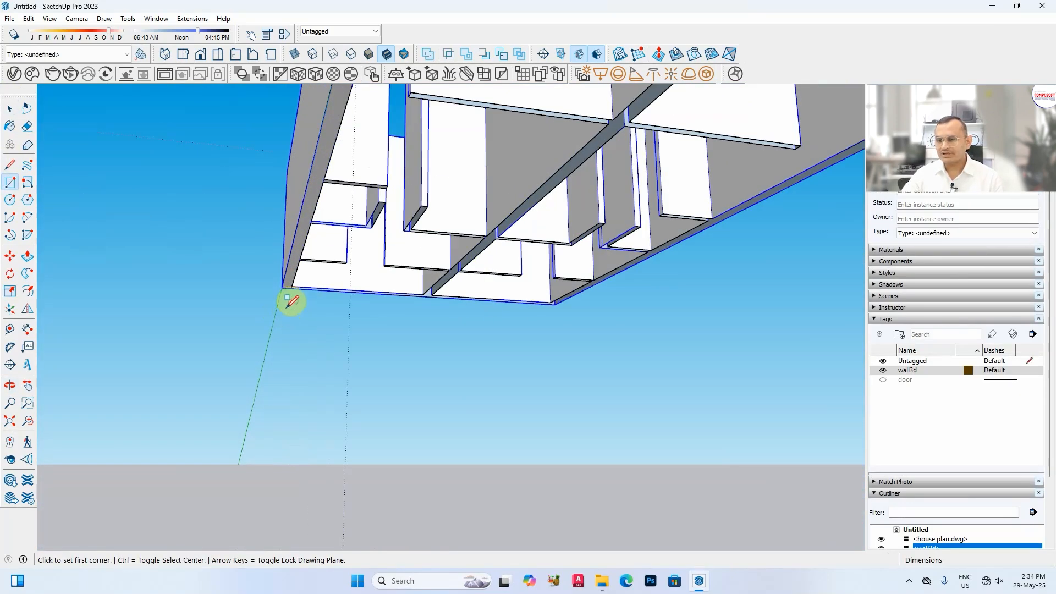
pyautogui.moveTo(291, 278); pyautogui.dragTo(396, 199, button='middle')
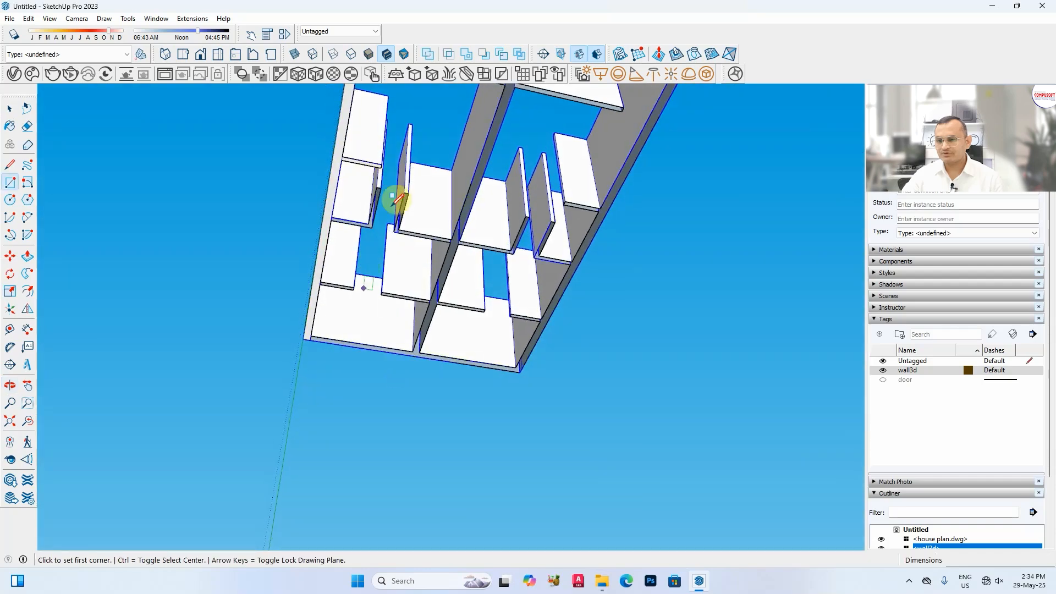
pyautogui.click(312, 335)
pyautogui.scroll(-4, 341, 298)
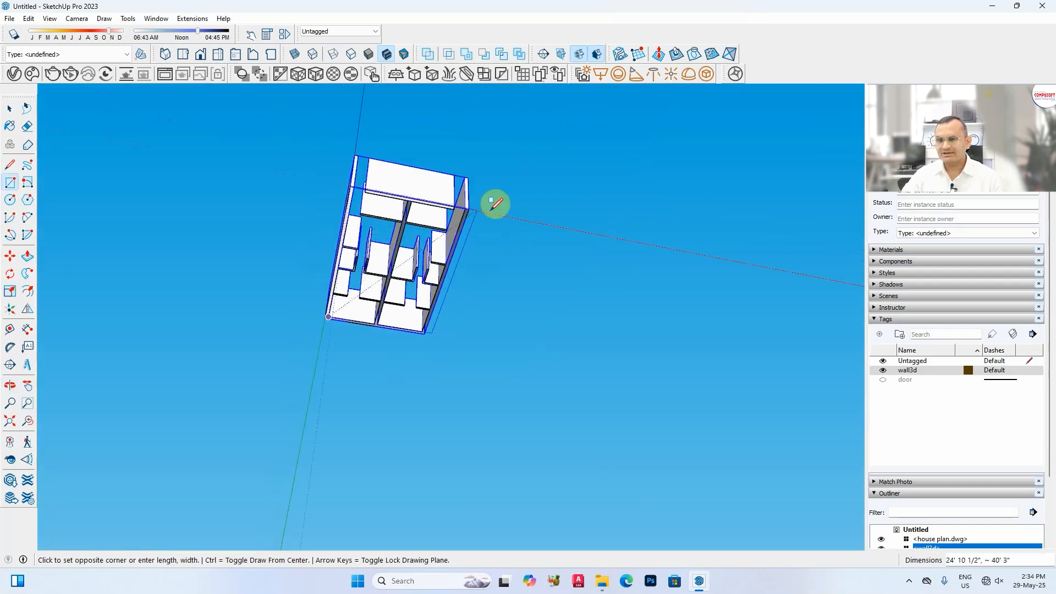
pyautogui.scroll(2, 479, 212)
pyautogui.scroll(3, 467, 219)
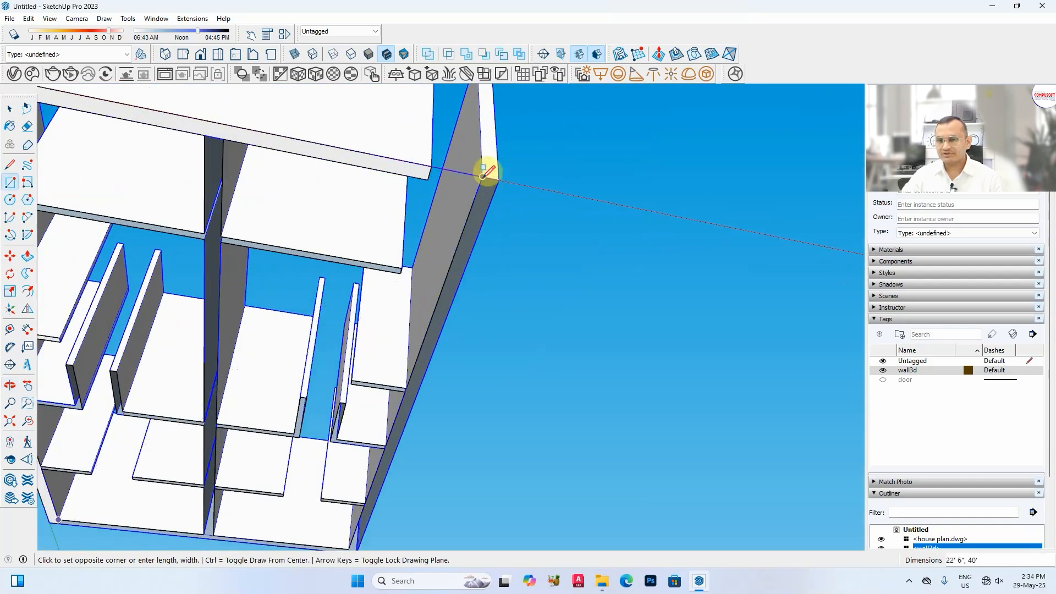
pyautogui.click(499, 173)
pyautogui.scroll(-3, 506, 176)
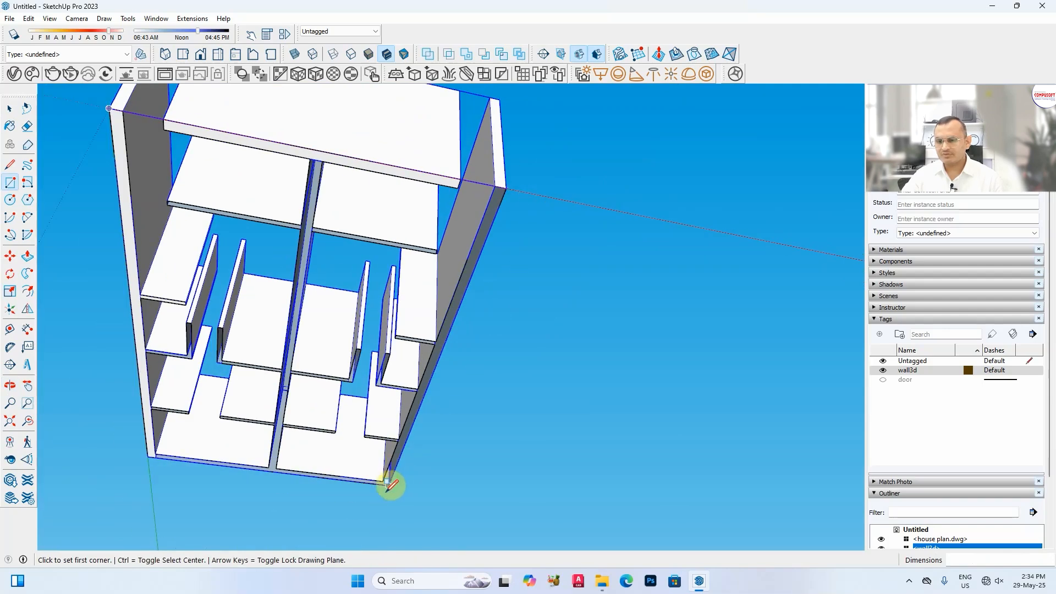
pyautogui.click(389, 485)
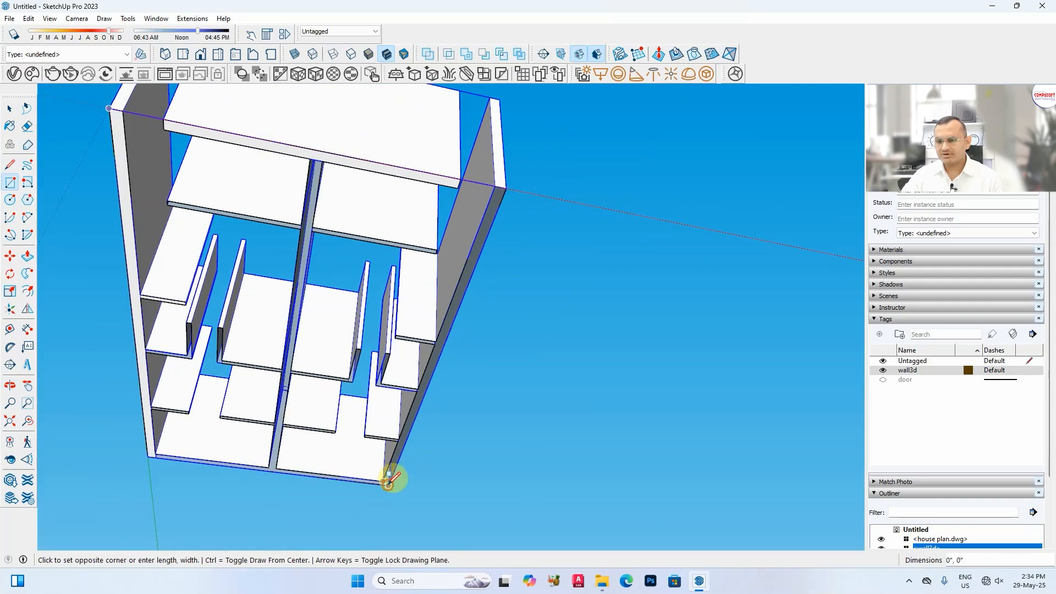
pyautogui.click(110, 108)
# - Extrude the floor face inside the house by 2" to form a floor slab
pyautogui.moveTo(470, 229); pyautogui.dragTo(556, 464, button='middle')
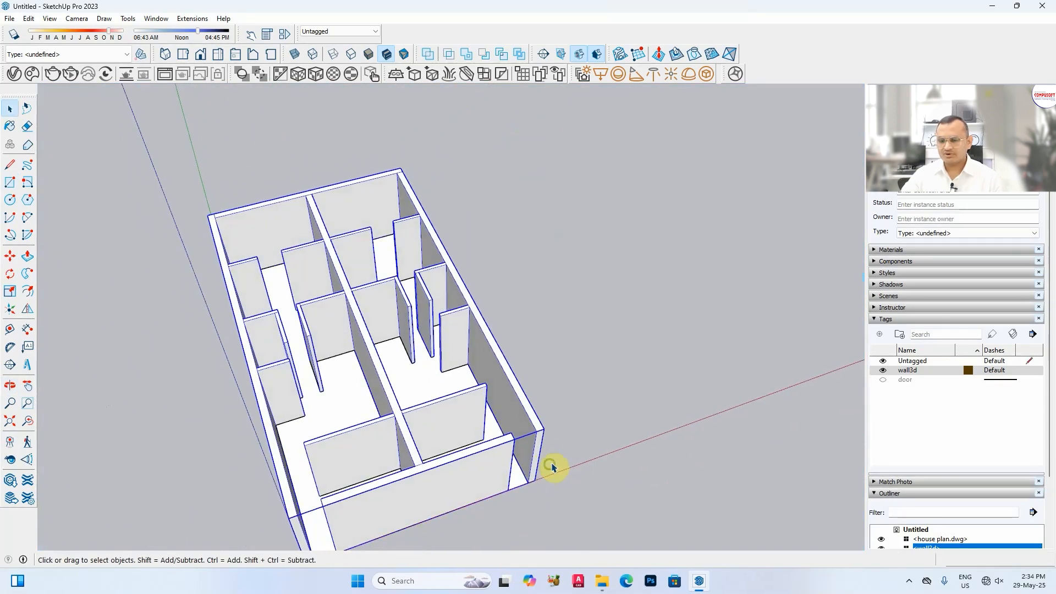
pyautogui.press('p')
pyautogui.click(340, 433)
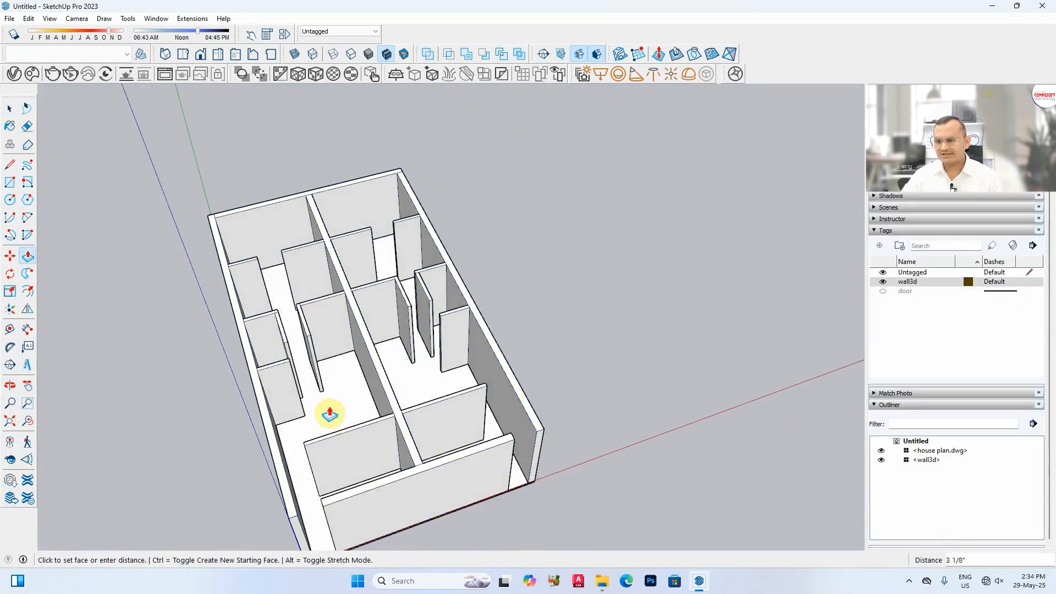
pyautogui.write('2')
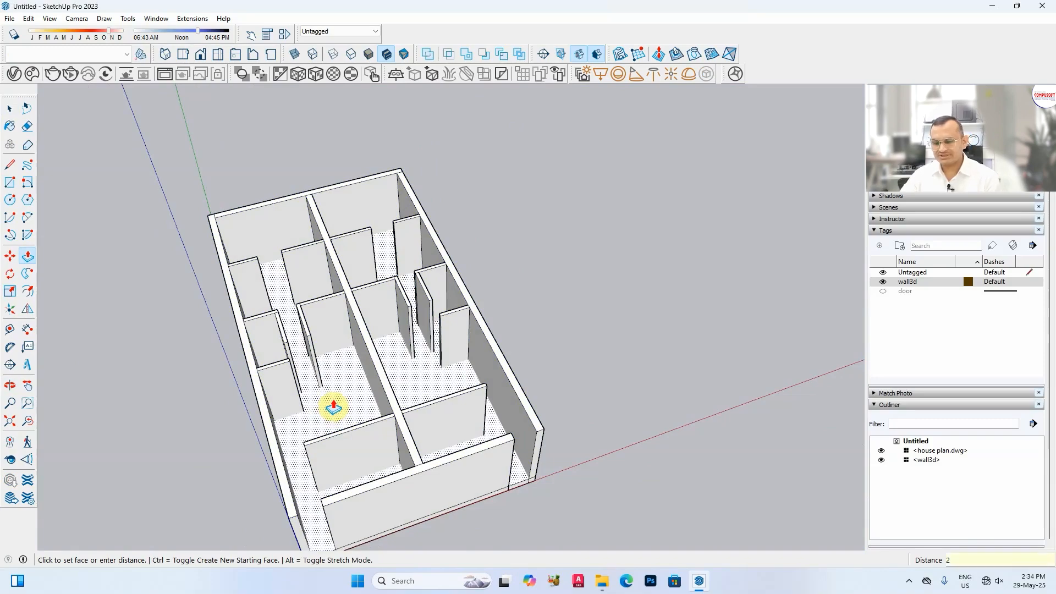
pyautogui.write('"')
pyautogui.press('Return')
pyautogui.press('space')
# - Open the wall3d component for editing, check that Push/Pull can target the front wall's end face, and close the component
pyautogui.moveTo(333, 401); pyautogui.dragTo(629, 367, button='middle')
pyautogui.scroll(2, 559, 413)
pyautogui.moveTo(601, 417); pyautogui.dragTo(528, 321, button='middle')
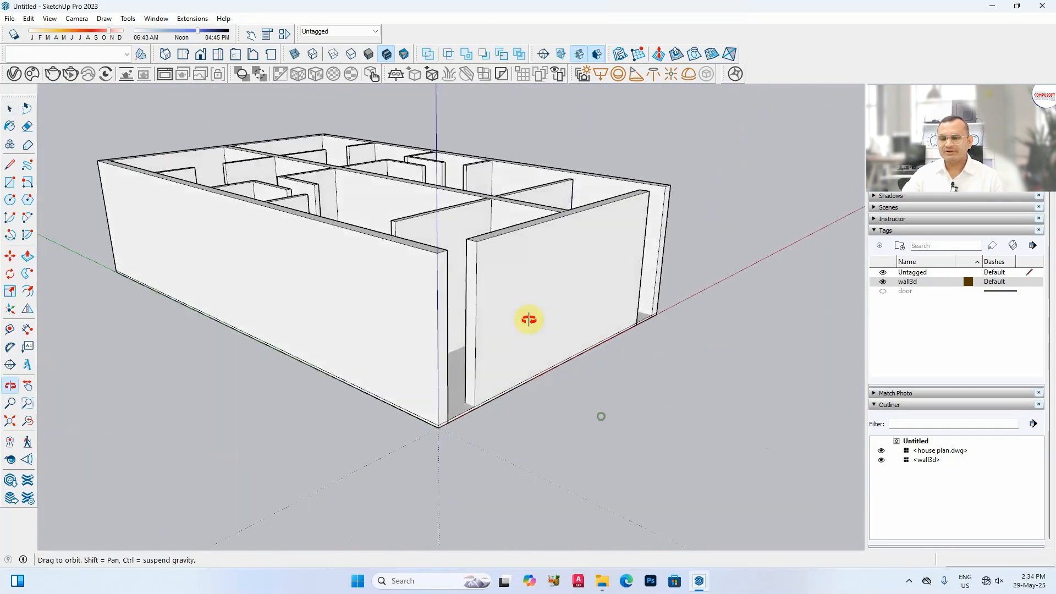
pyautogui.scroll(2, 470, 330)
pyautogui.press('p')
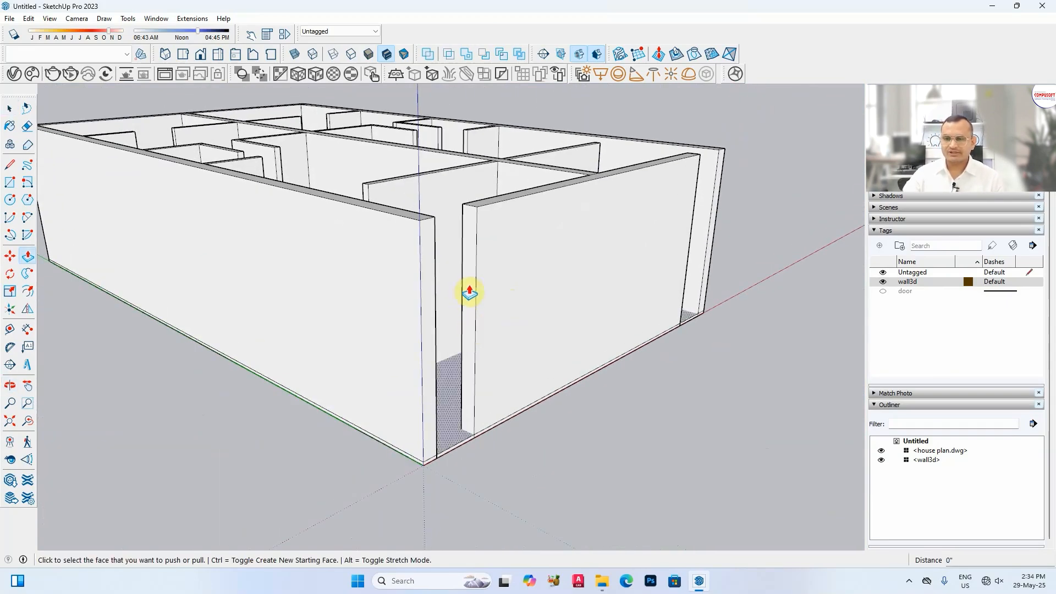
pyautogui.click(469, 262)
pyautogui.press('space')
pyautogui.click(487, 245)
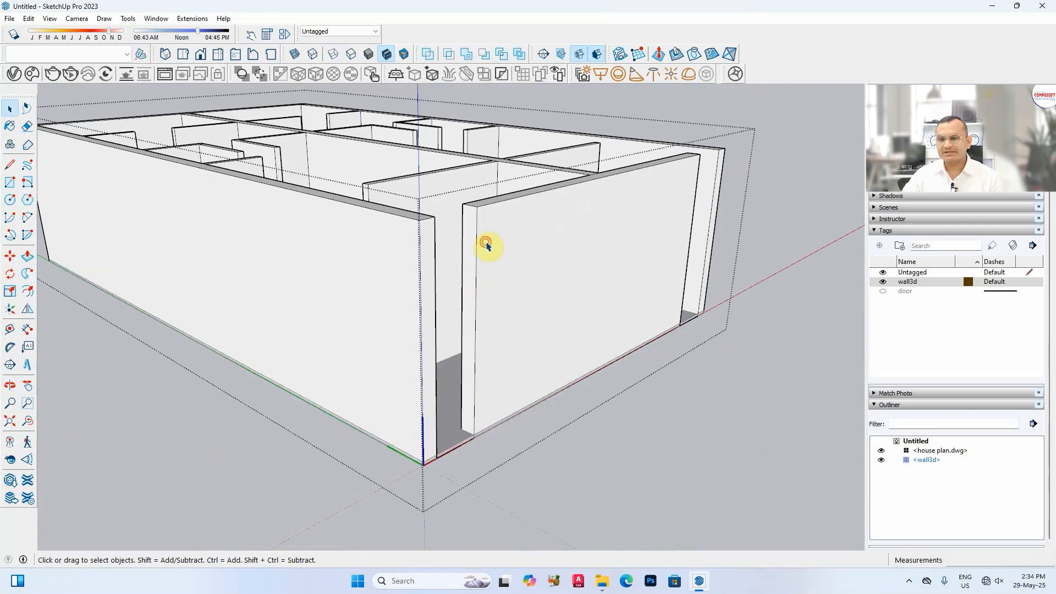
pyautogui.press('p')
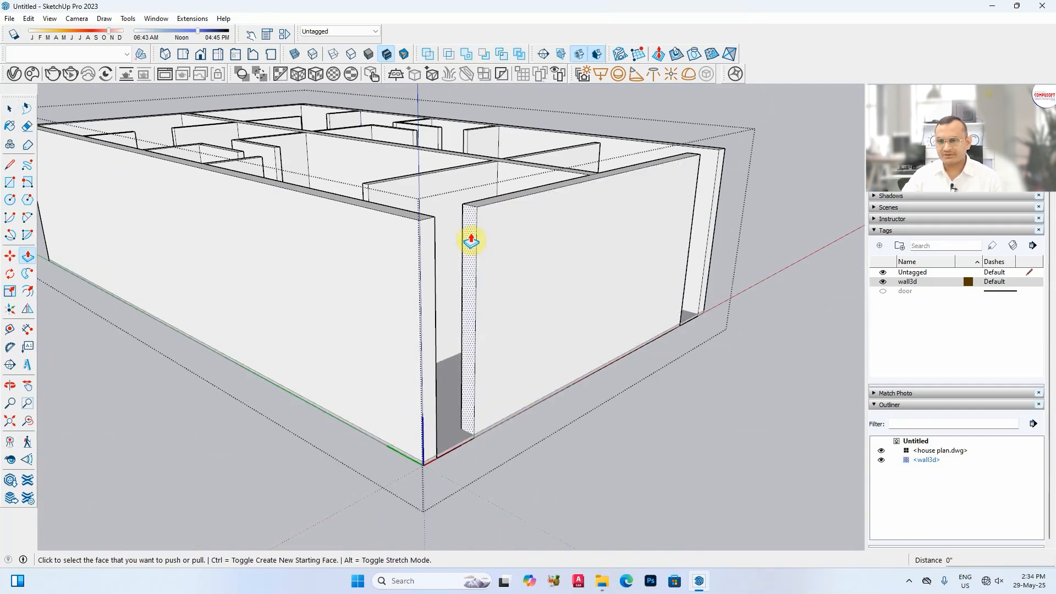
pyautogui.moveTo(473, 266); pyautogui.dragTo(437, 363, button='middle')
pyautogui.press('space')
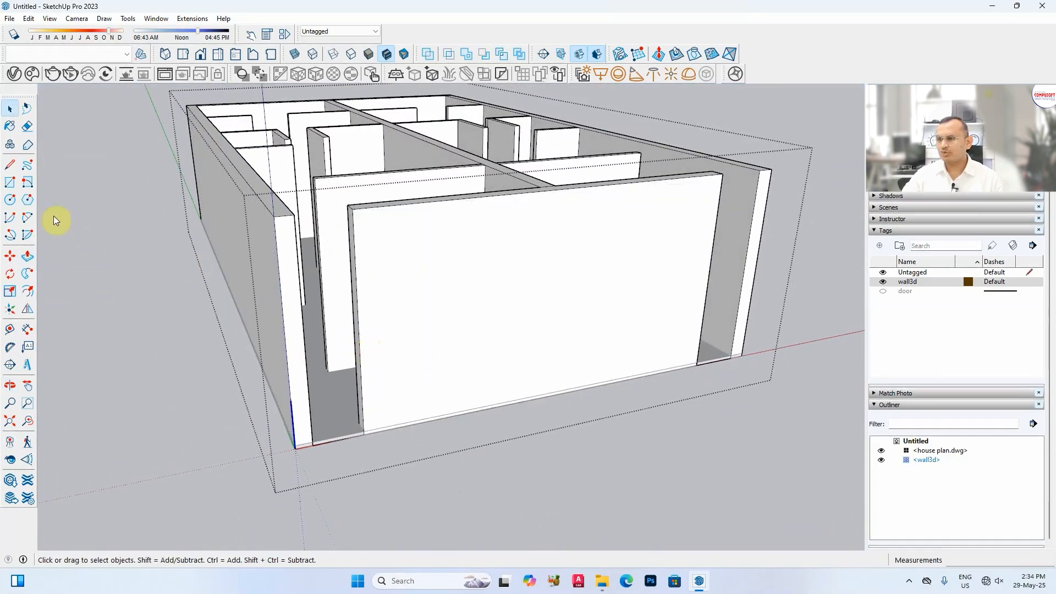
pyautogui.scroll(-1, 205, 272)
pyautogui.scroll(-3, 209, 281)
pyautogui.moveTo(252, 364); pyautogui.dragTo(337, 472, button='middle')
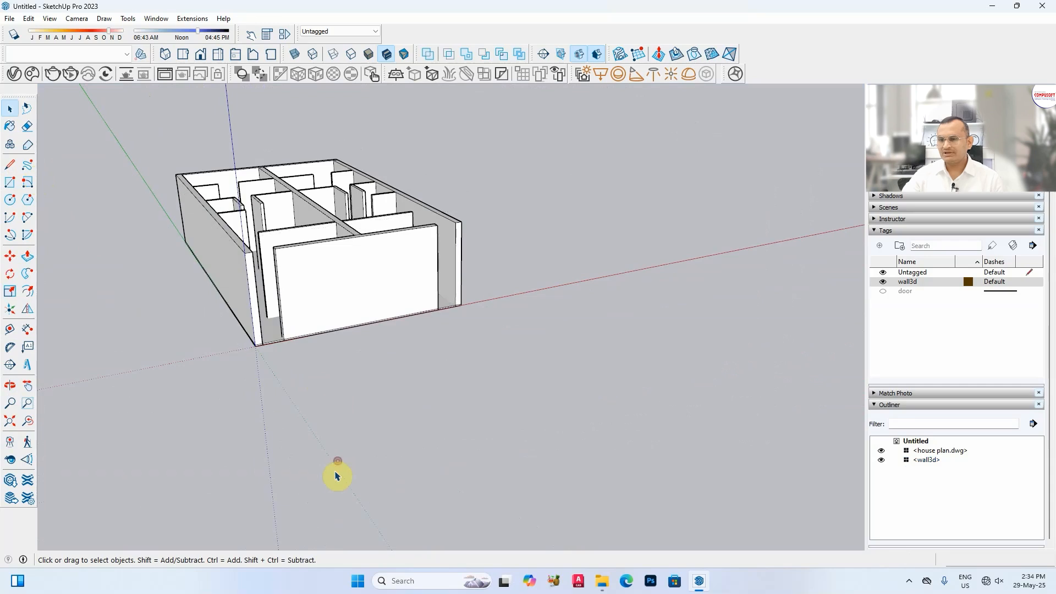
# - Draw a small narrow rectangle on the ground in front of the house and extrude it upward into a door-sized block
pyautogui.scroll(2, 267, 358)
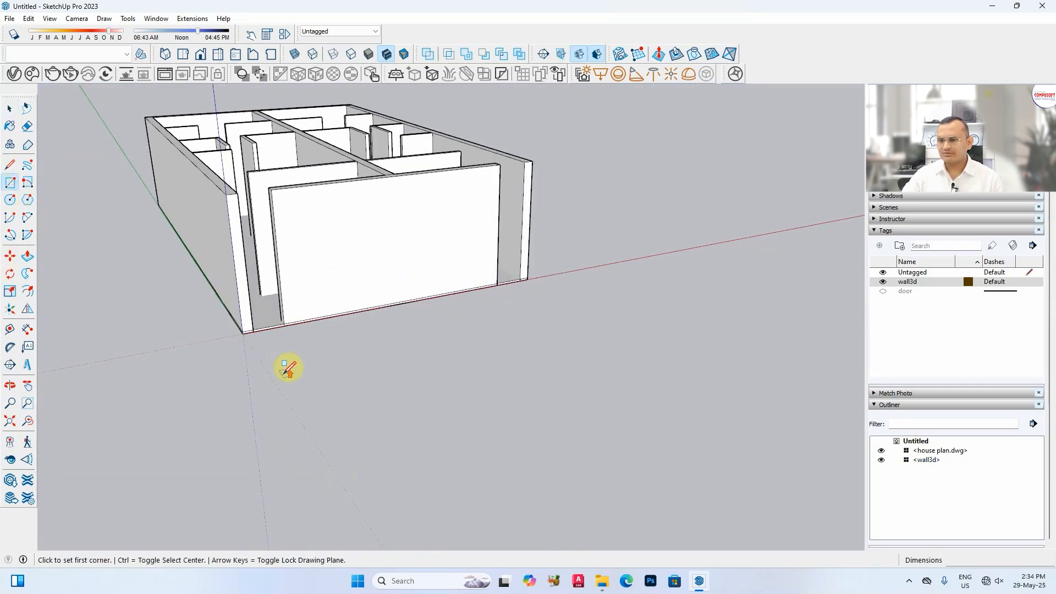
pyautogui.click(295, 403)
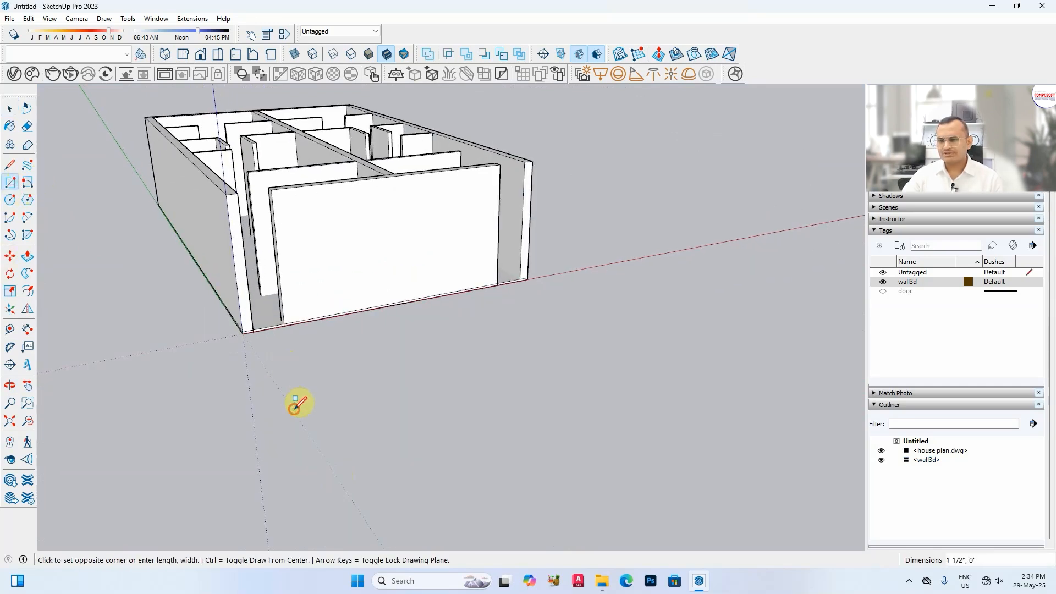
pyautogui.click(350, 401)
pyautogui.press('p')
pyautogui.click(337, 406)
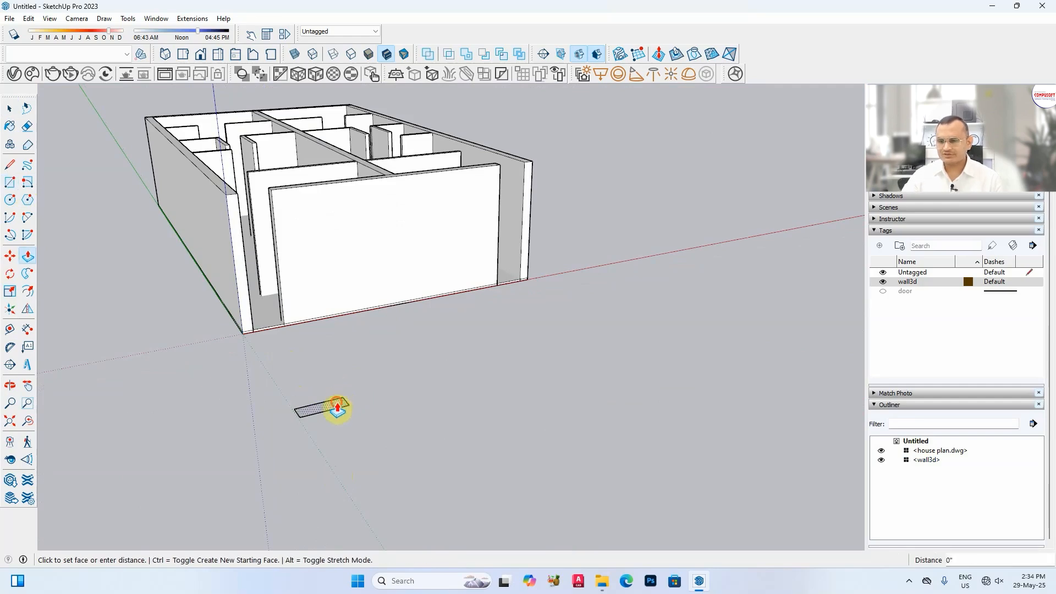
pyautogui.click(336, 324)
pyautogui.press('space')
# - Offset the edges of the door block's front face inward by about 1 13/16" to outline a frame
pyautogui.moveTo(336, 324); pyautogui.dragTo(406, 395, button='middle')
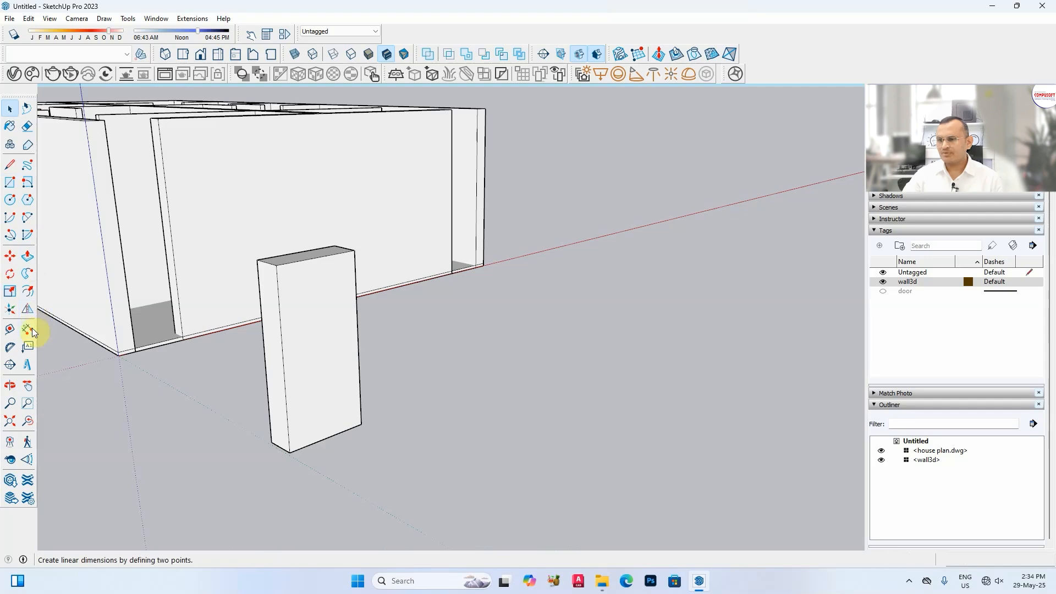
pyautogui.click(30, 292)
pyautogui.scroll(2, 306, 308)
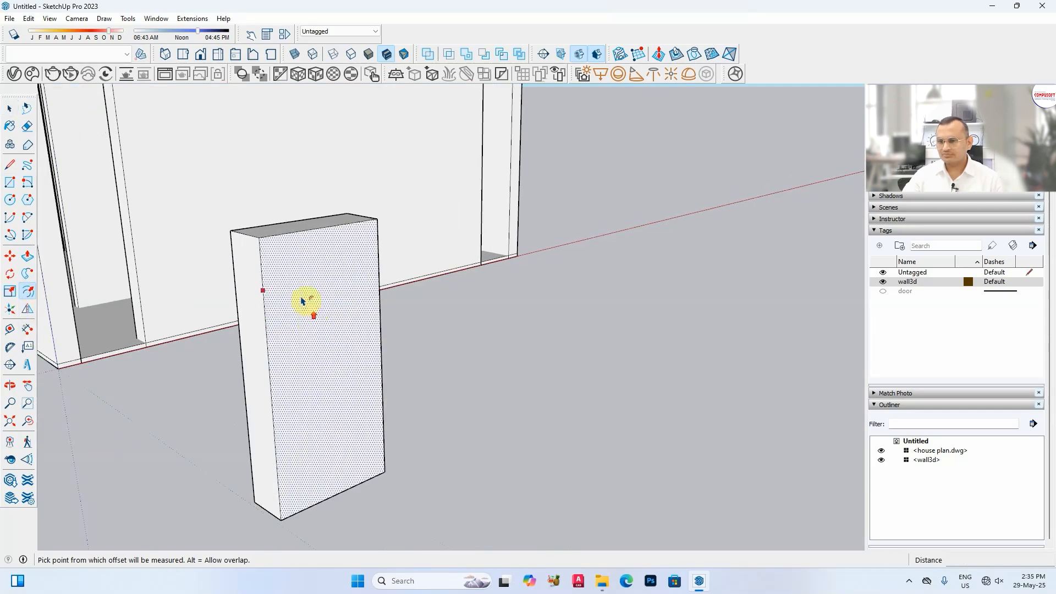
pyautogui.click(271, 275)
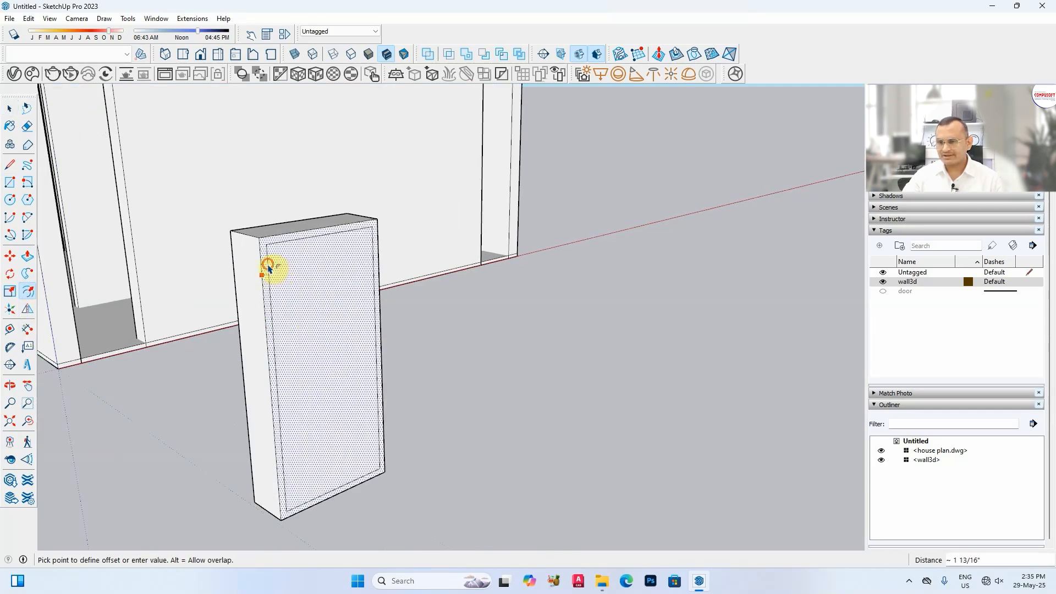
pyautogui.click(269, 267)
# - Push the door block's inner panel back about 2 9/16" so it is recessed behind the frame
pyautogui.moveTo(342, 347); pyautogui.dragTo(337, 373, button='middle')
pyautogui.press('p')
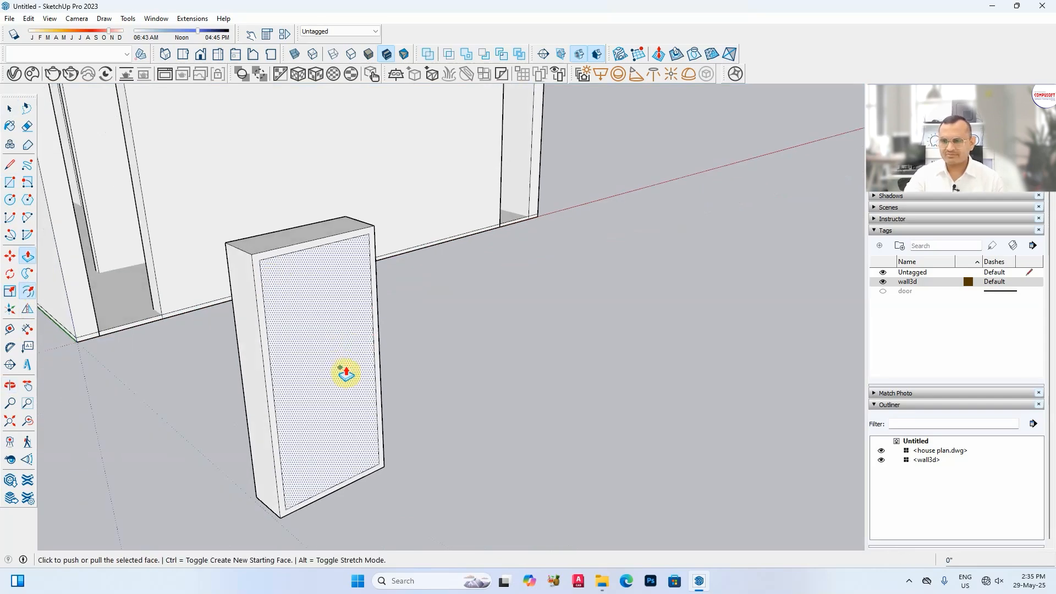
pyautogui.click(315, 345)
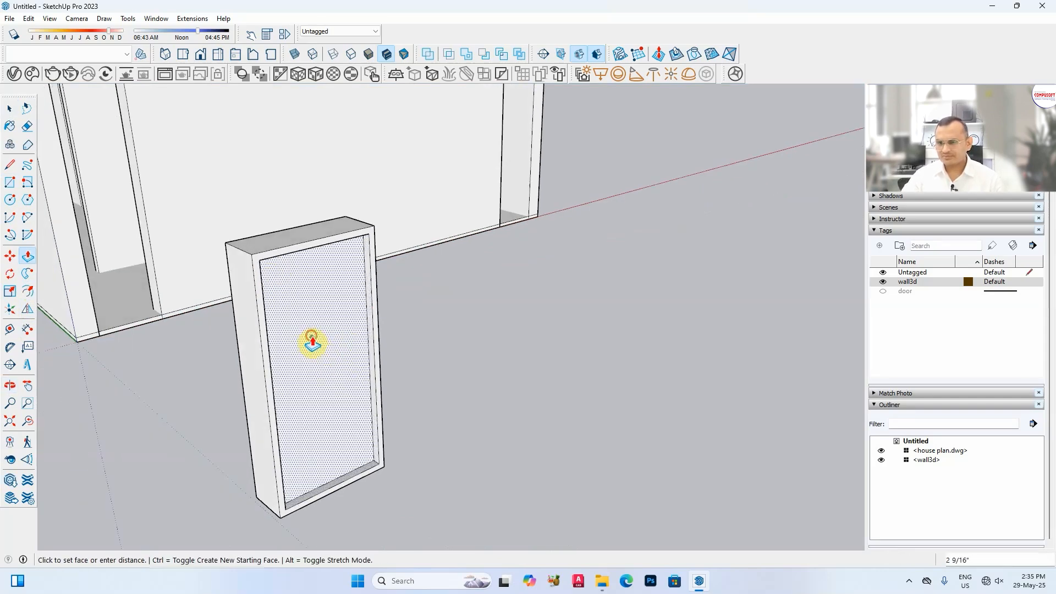
pyautogui.click(313, 343)
pyautogui.moveTo(438, 396); pyautogui.dragTo(391, 396, button='middle')
pyautogui.click(10, 109)
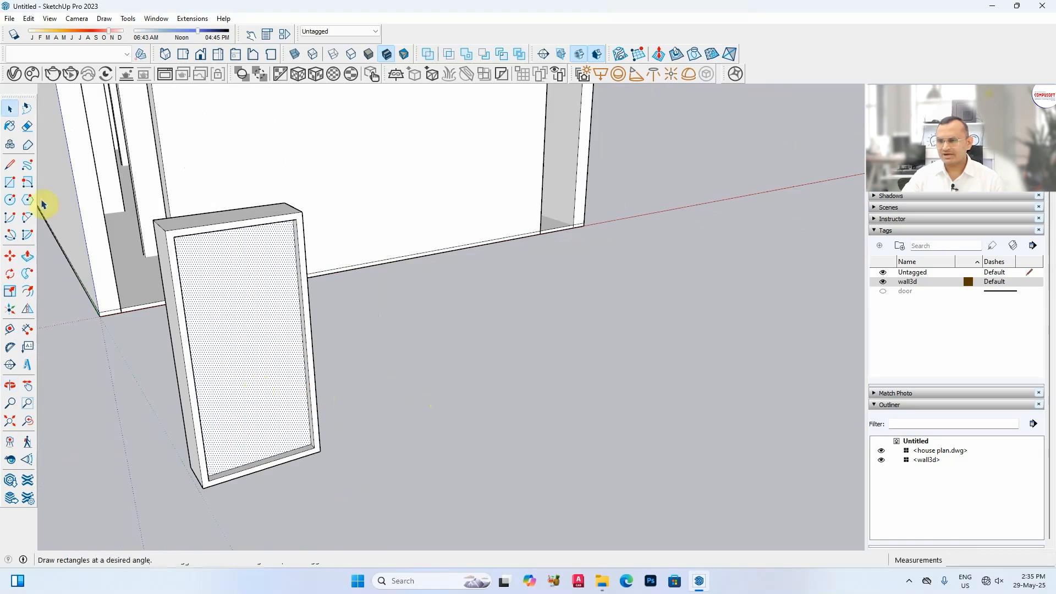
pyautogui.click(10, 186)
pyautogui.scroll(2, 273, 341)
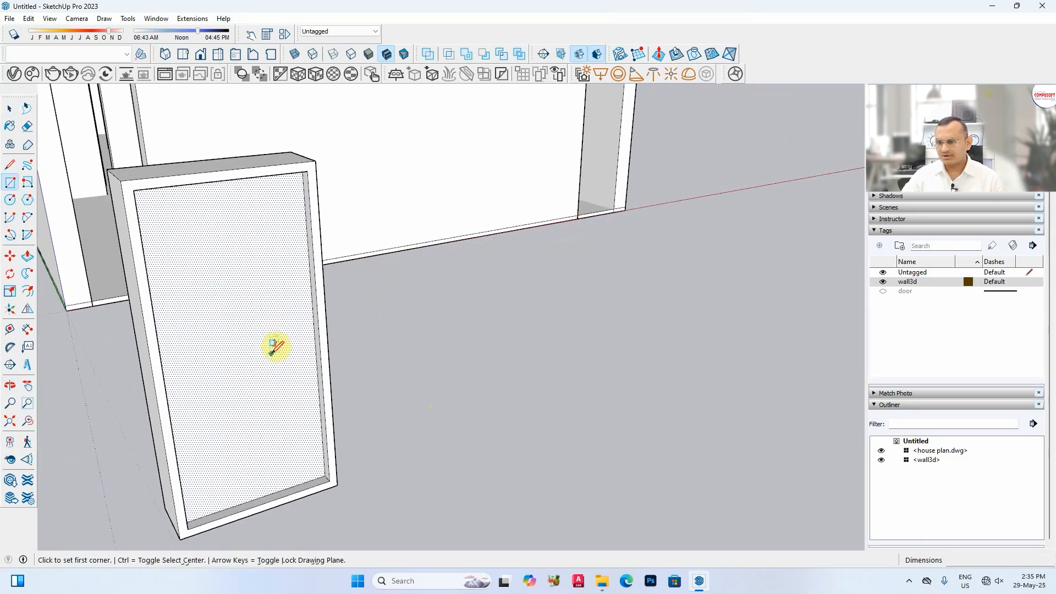
pyautogui.click(279, 352)
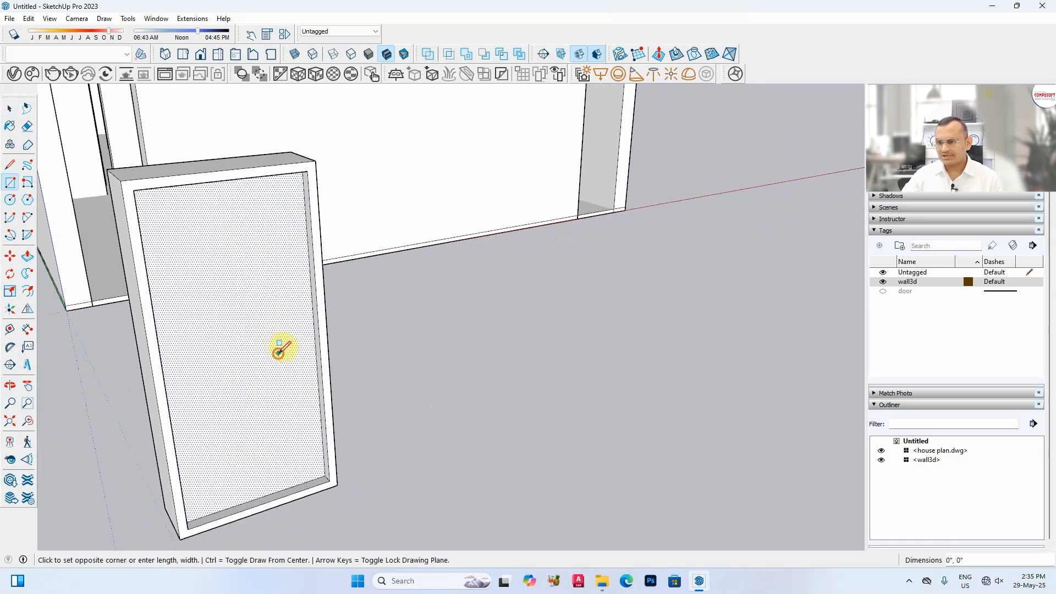
# - Draw a circle of about 2 11/16" radius near the recessed panel's side edge and pull it out about 2 13/16" as a door knob
pyautogui.click(11, 201)
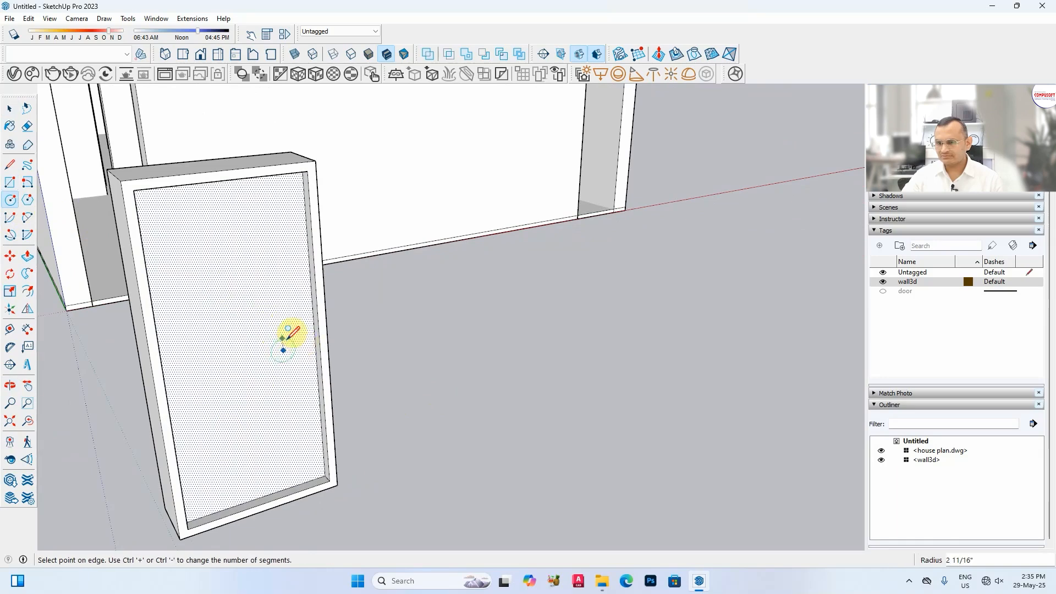
pyautogui.scroll(5, 286, 337)
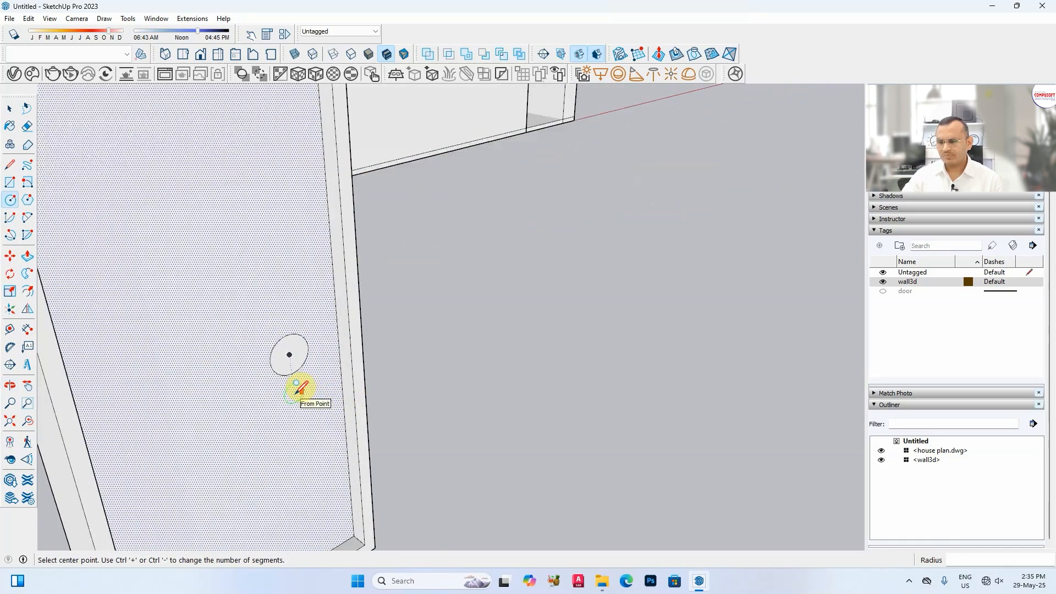
pyautogui.press('space')
pyautogui.press('p')
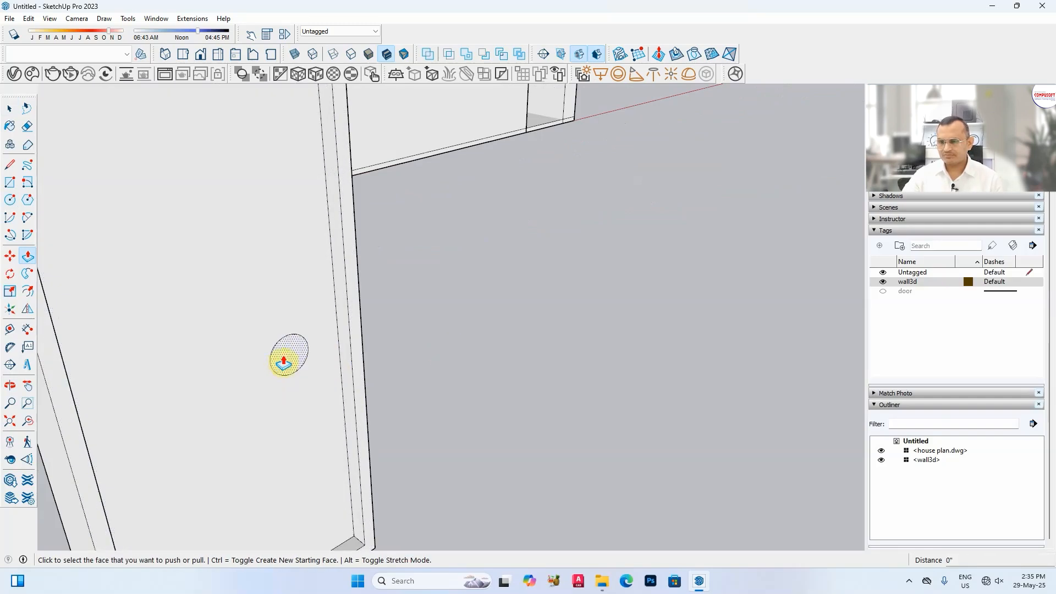
pyautogui.click(285, 359)
pyautogui.click(295, 368)
pyautogui.moveTo(295, 365); pyautogui.dragTo(307, 347, button='middle')
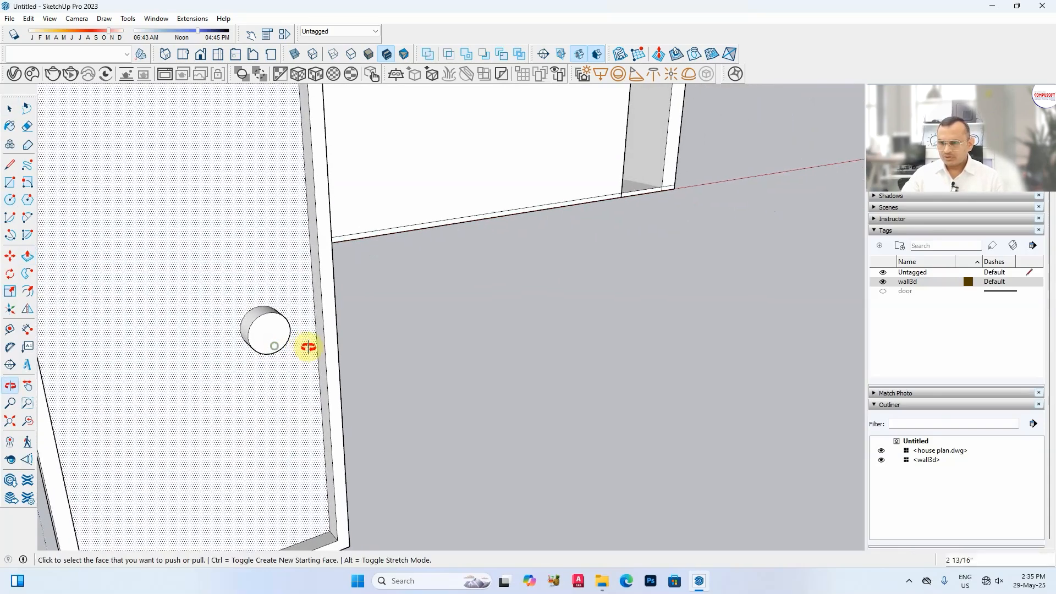
# - Draw a concentric circle of about 1 7/16" radius on the knob's end face and push it in about 1"
pyautogui.press('c')
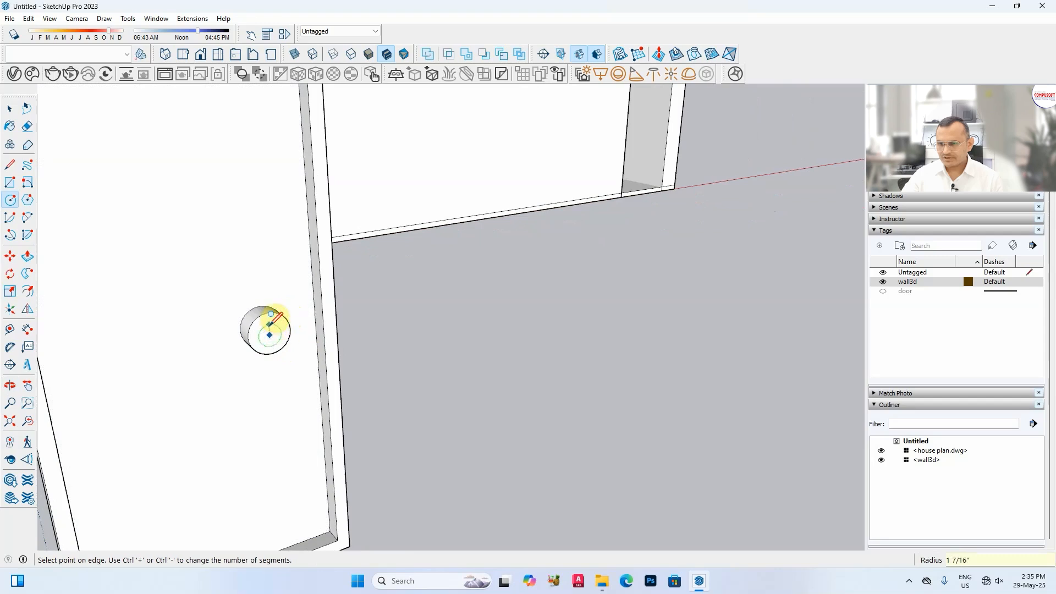
pyautogui.click(269, 320)
pyautogui.moveTo(272, 346)
pyautogui.mouseDown(button='middle')
pyautogui.moveTo(323, 361)
pyautogui.moveTo(283, 358)
pyautogui.mouseUp(button='middle')
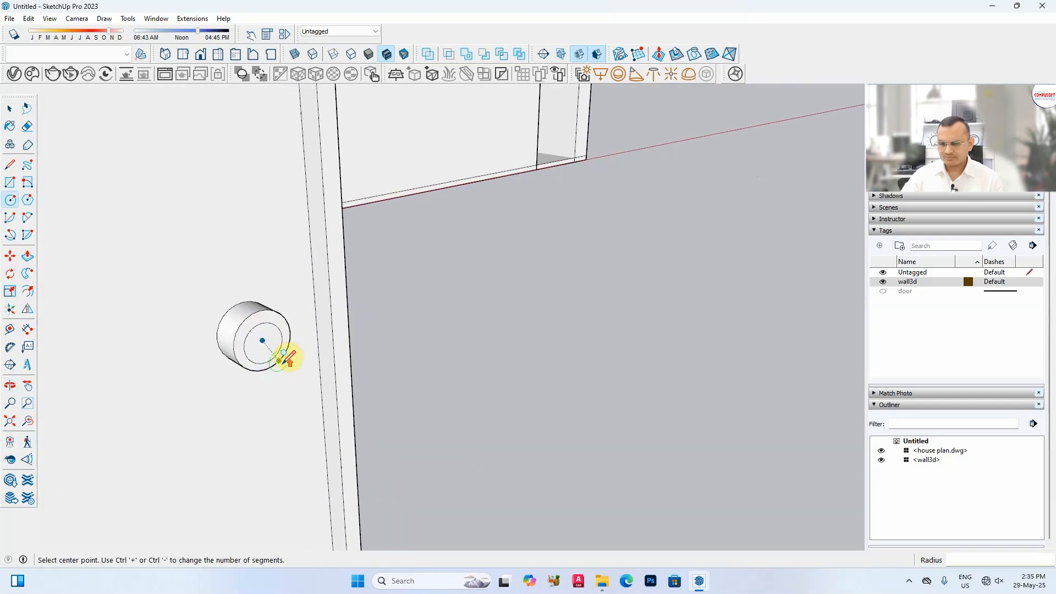
pyautogui.press('p')
pyautogui.click(269, 341)
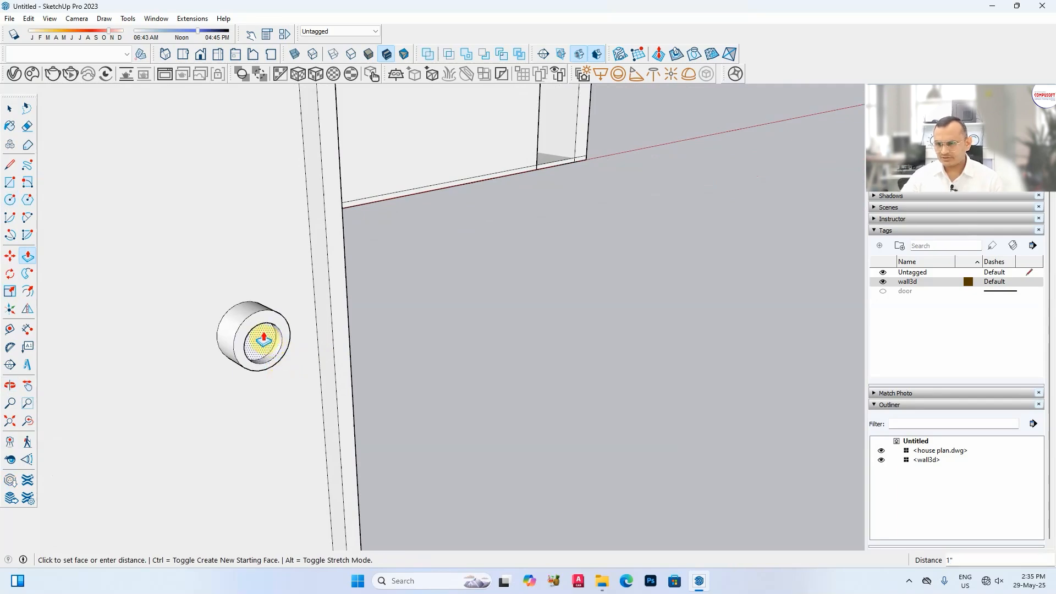
# - Select the whole door with its knob and make it a component, keeping the default definition settings
pyautogui.moveTo(263, 338); pyautogui.dragTo(528, 396, button='middle')
pyautogui.tripleClick(369, 340)
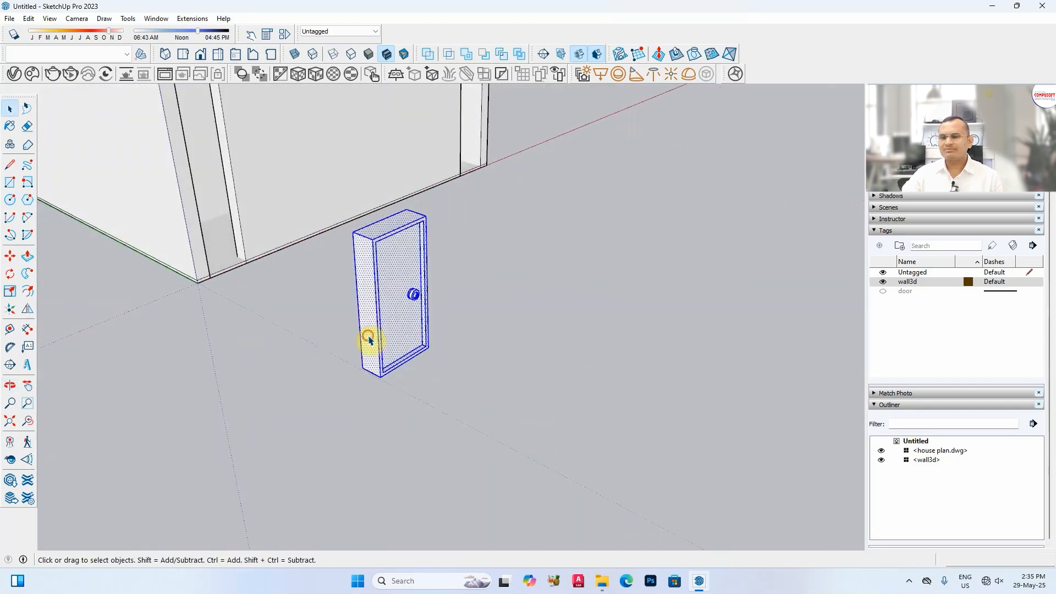
pyautogui.rightClick(368, 336)
pyautogui.click(411, 422)
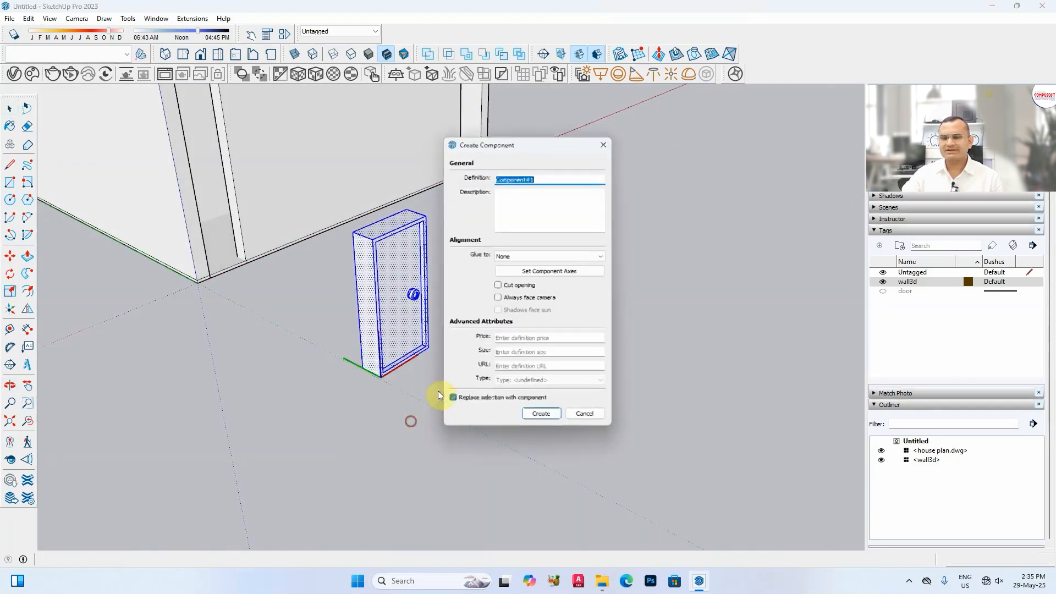
pyautogui.click(537, 411)
# - Move the door component by its bottom front corner into the opening at the house's front corner
pyautogui.moveTo(523, 407); pyautogui.dragTo(502, 367, button='middle')
pyautogui.press('m')
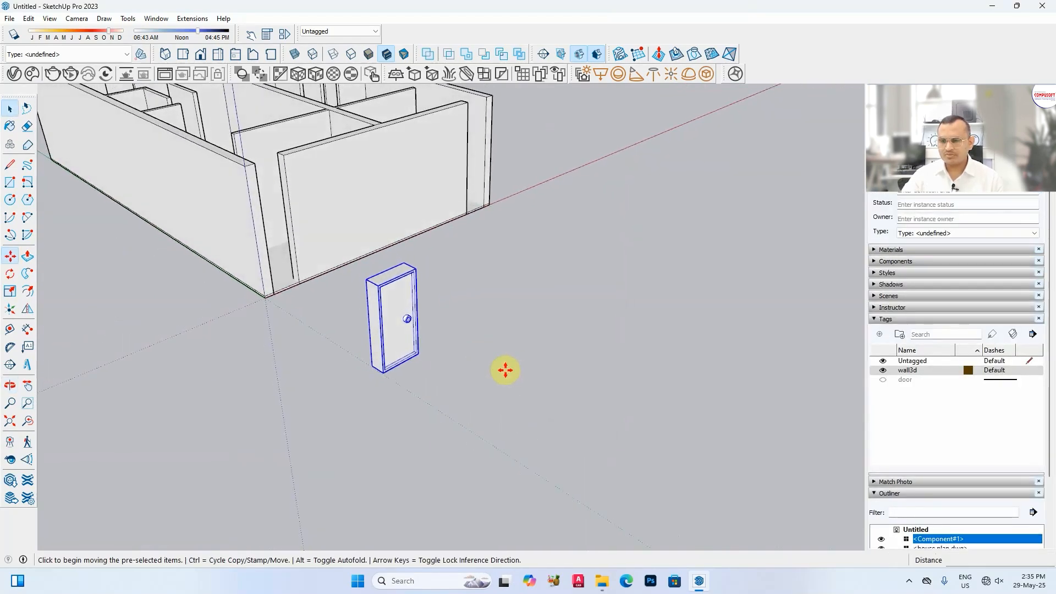
pyautogui.click(384, 377)
pyautogui.scroll(6, 270, 302)
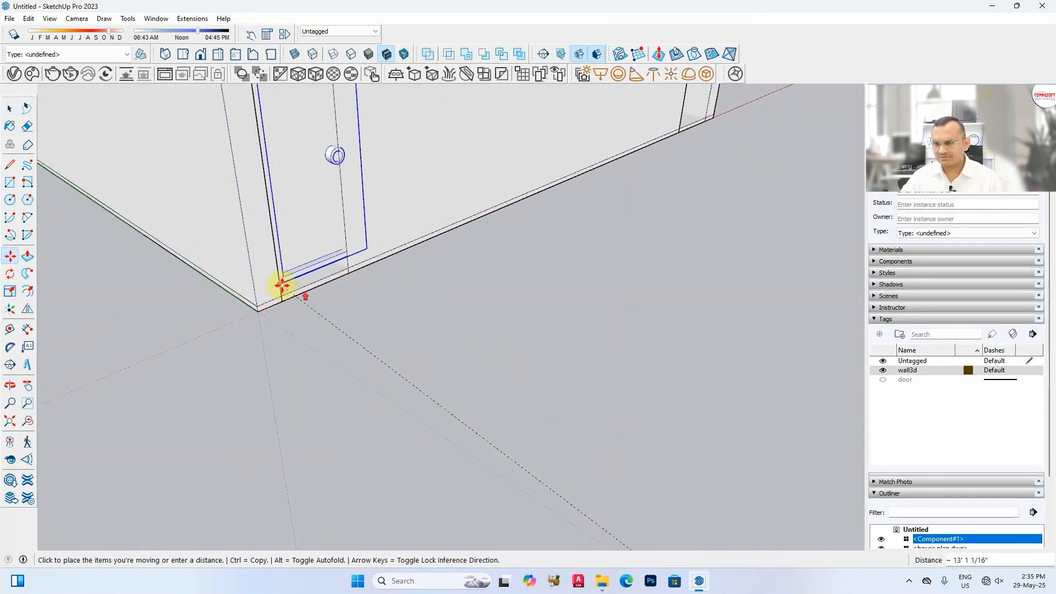
pyautogui.click(275, 303)
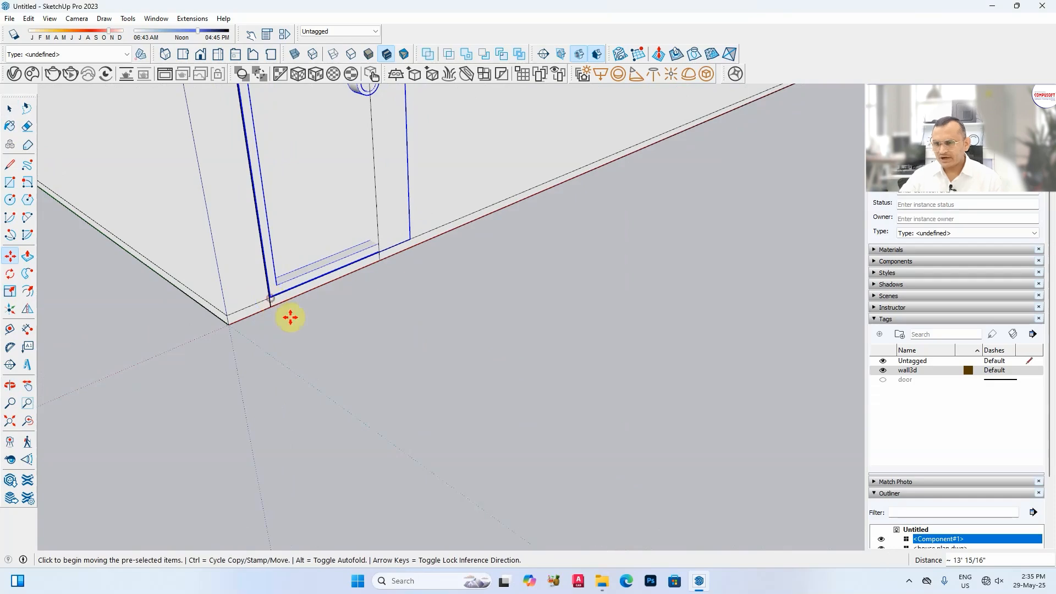
# - Shift the door component about 1/4" so its bottom corner snaps to the opening's corner in wall3d
pyautogui.moveTo(290, 314); pyautogui.dragTo(326, 386, button='middle')
pyautogui.scroll(8, 314, 170)
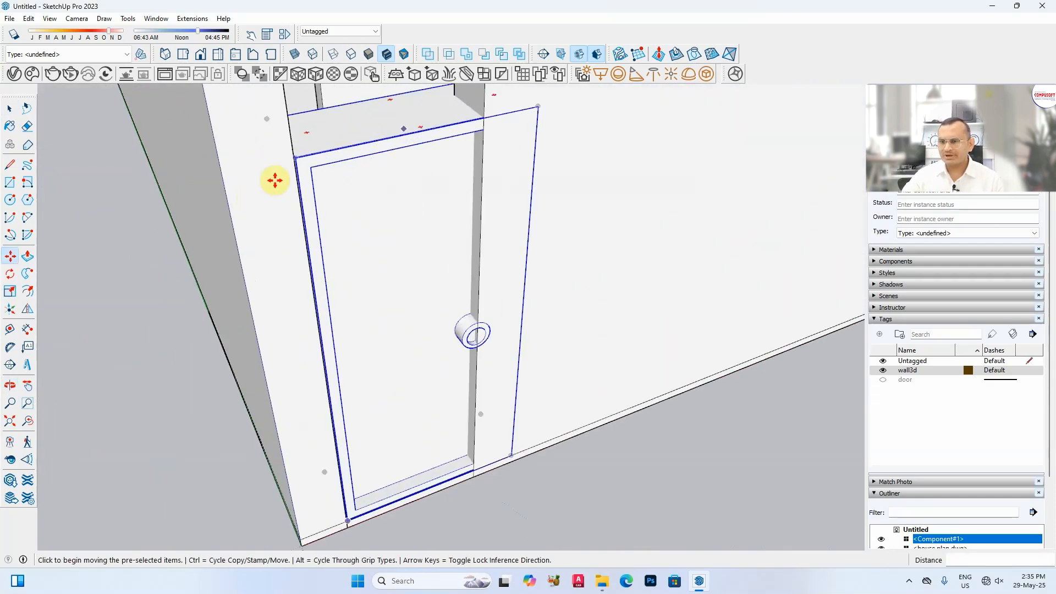
pyautogui.scroll(-8, 205, 185)
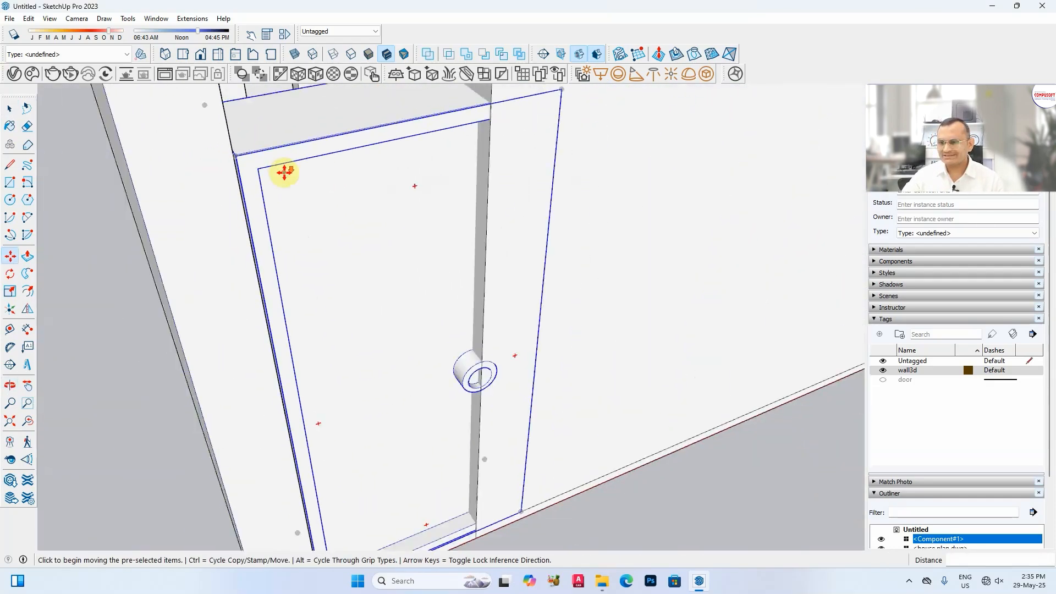
pyautogui.scroll(3, 276, 518)
pyautogui.scroll(6, 281, 516)
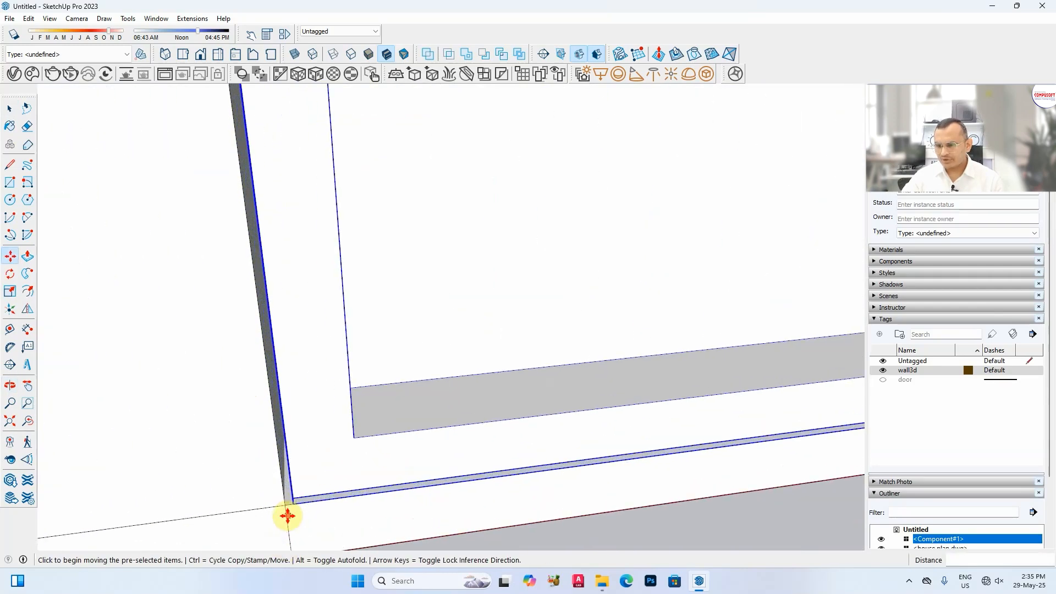
pyautogui.click(296, 493)
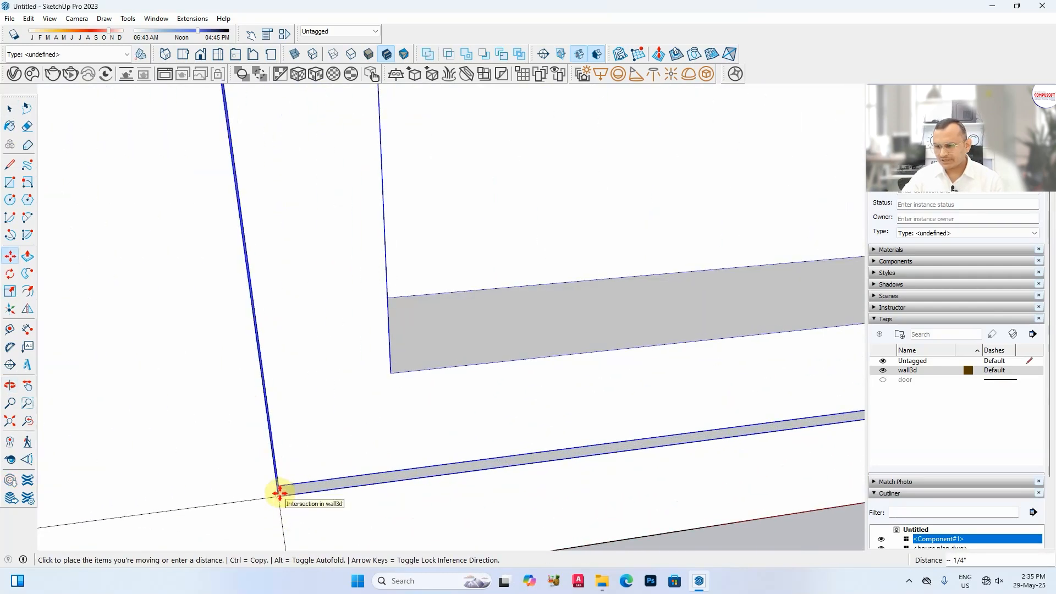
pyautogui.click(279, 494)
pyautogui.scroll(-2, 266, 433)
pyautogui.scroll(-4, 266, 433)
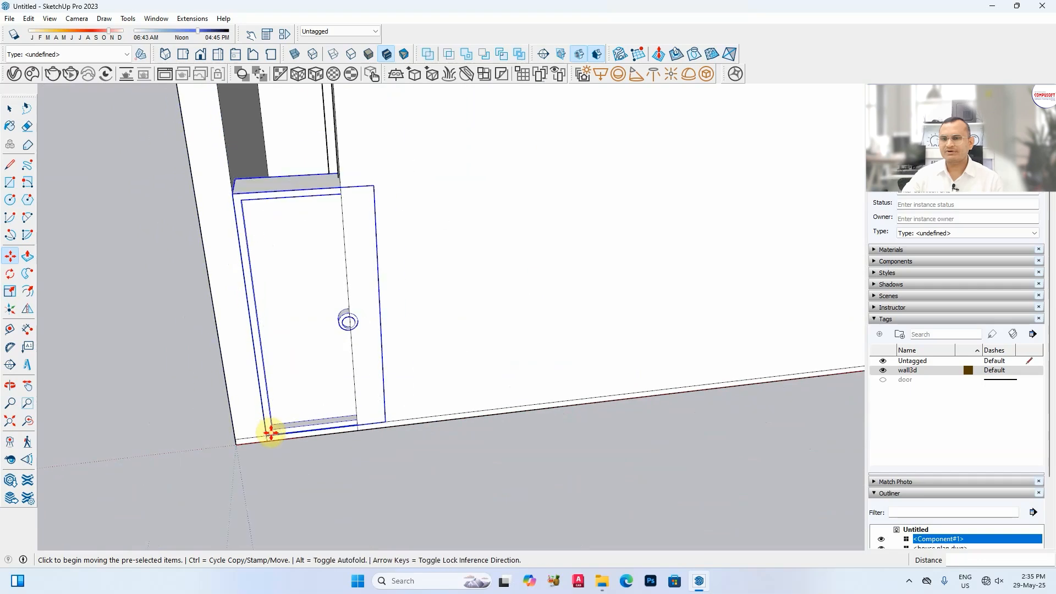
pyautogui.click(12, 111)
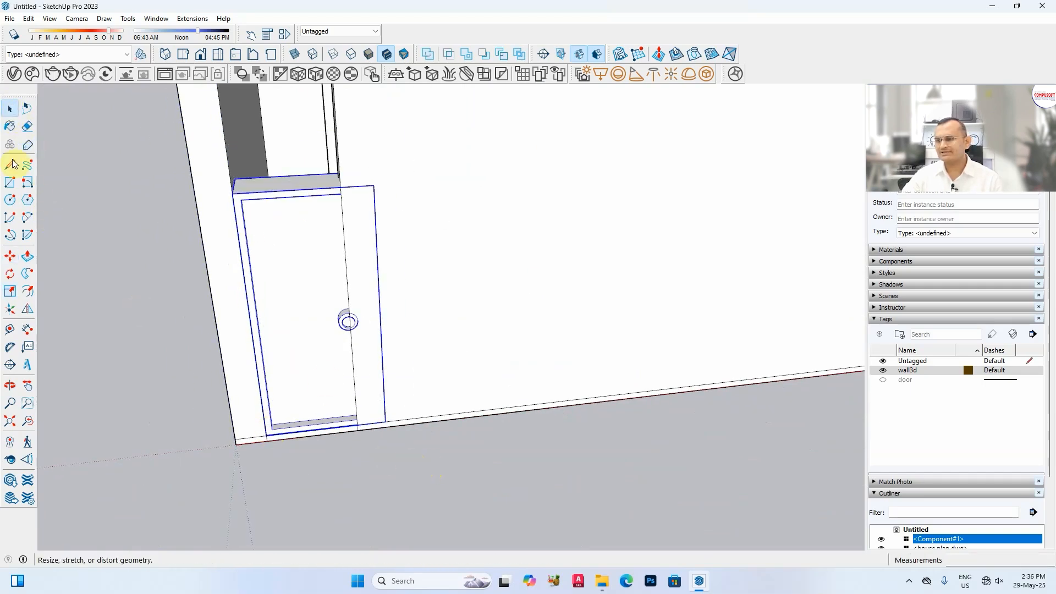
pyautogui.click(10, 292)
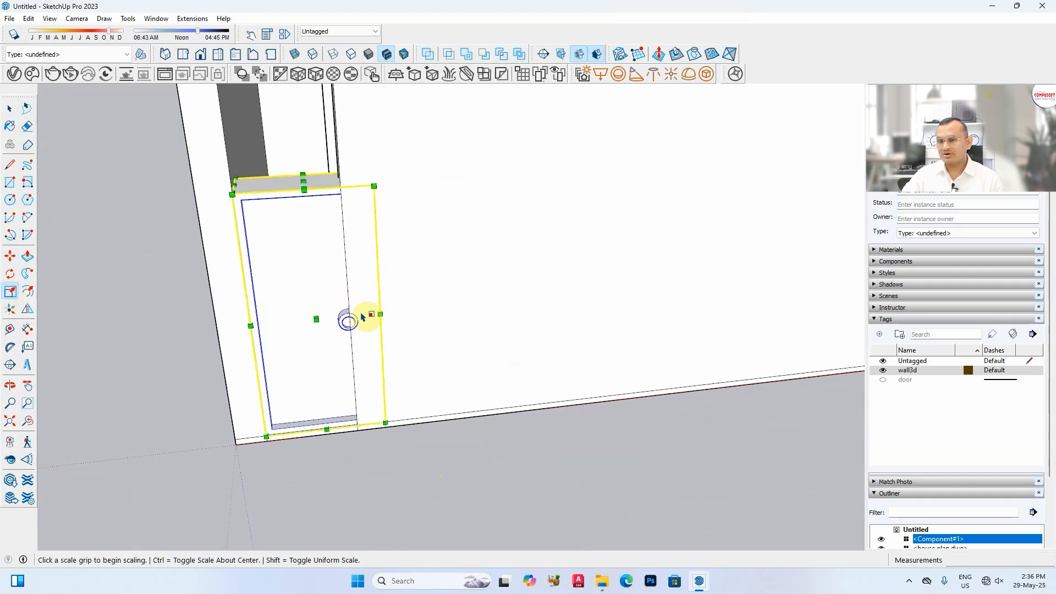
pyautogui.click(379, 318)
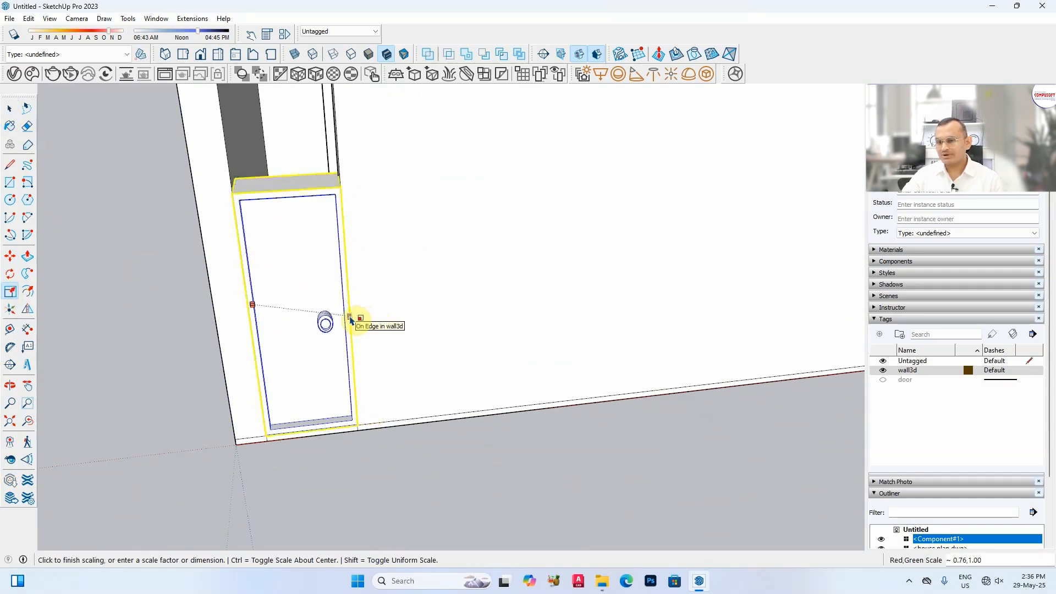
pyautogui.click(350, 320)
pyautogui.press('Escape')
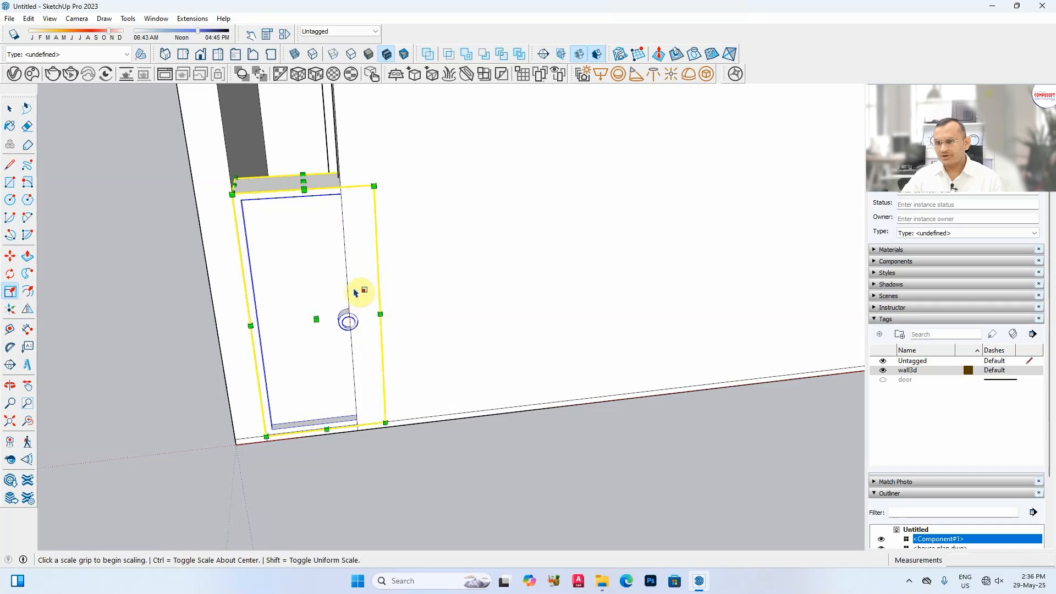
# - Turn on the display of back edges so the door's hidden scale grips show
pyautogui.moveTo(287, 296); pyautogui.dragTo(410, 353, button='middle')
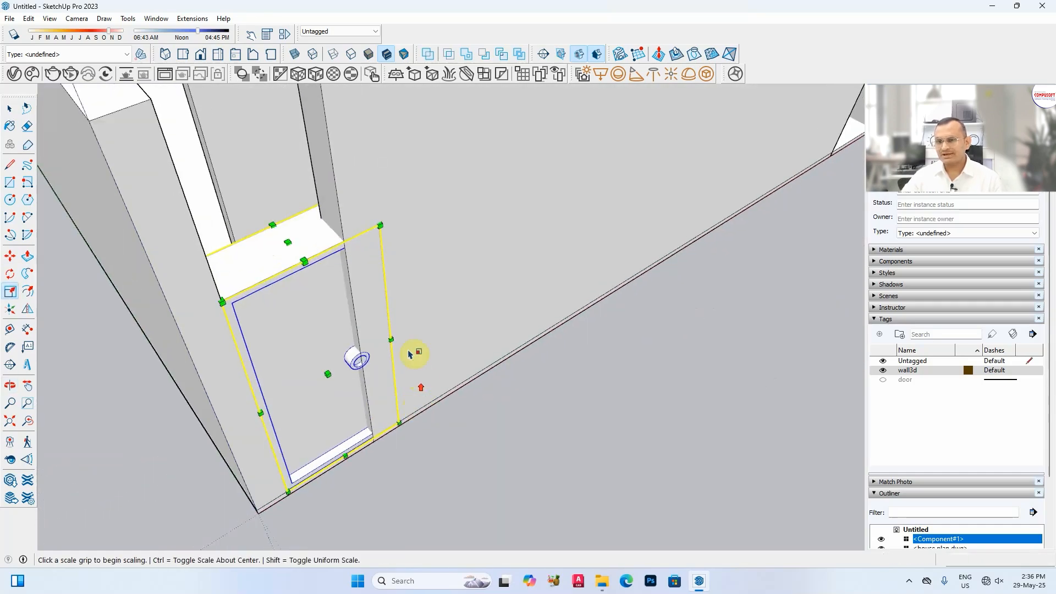
pyautogui.click(331, 57)
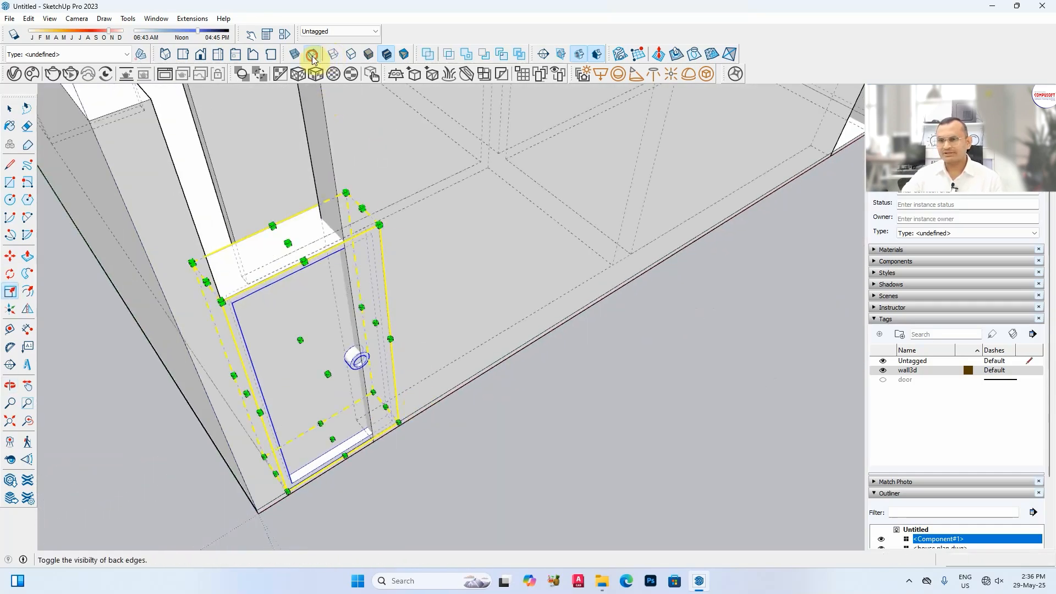
# - Try scaling the door component down to the opening's width and uniformly about its center
pyautogui.click(361, 212)
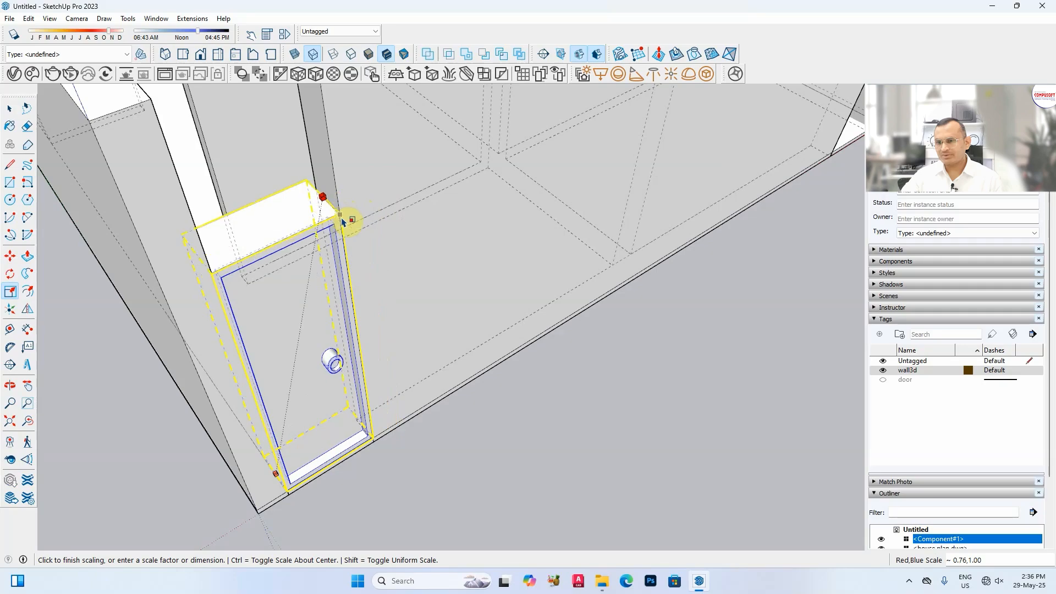
pyautogui.click(340, 215)
pyautogui.moveTo(378, 228); pyautogui.dragTo(373, 165, button='middle')
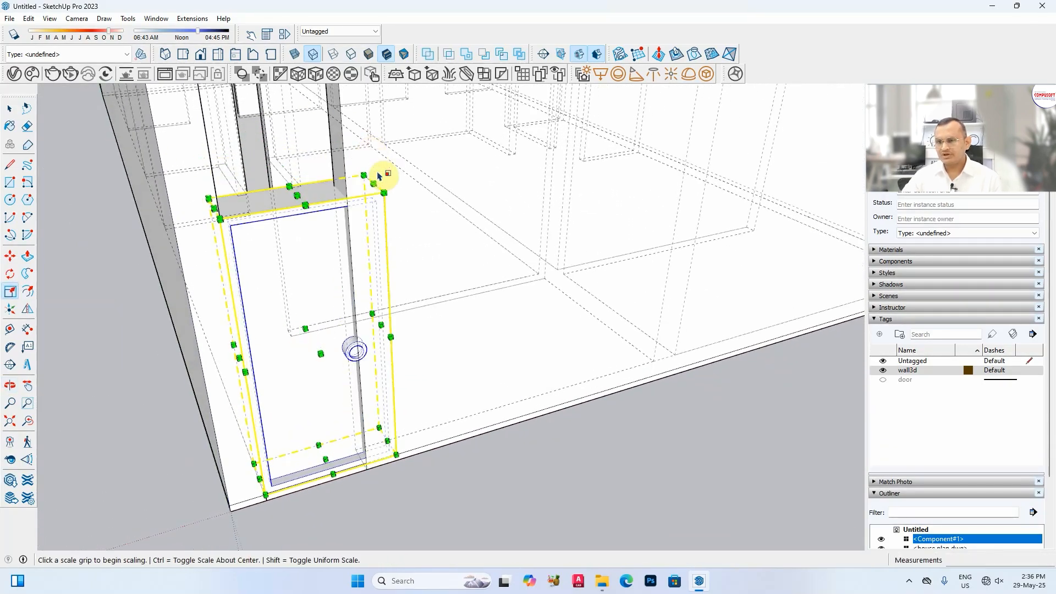
pyautogui.click(385, 193)
pyautogui.press('ctrl')
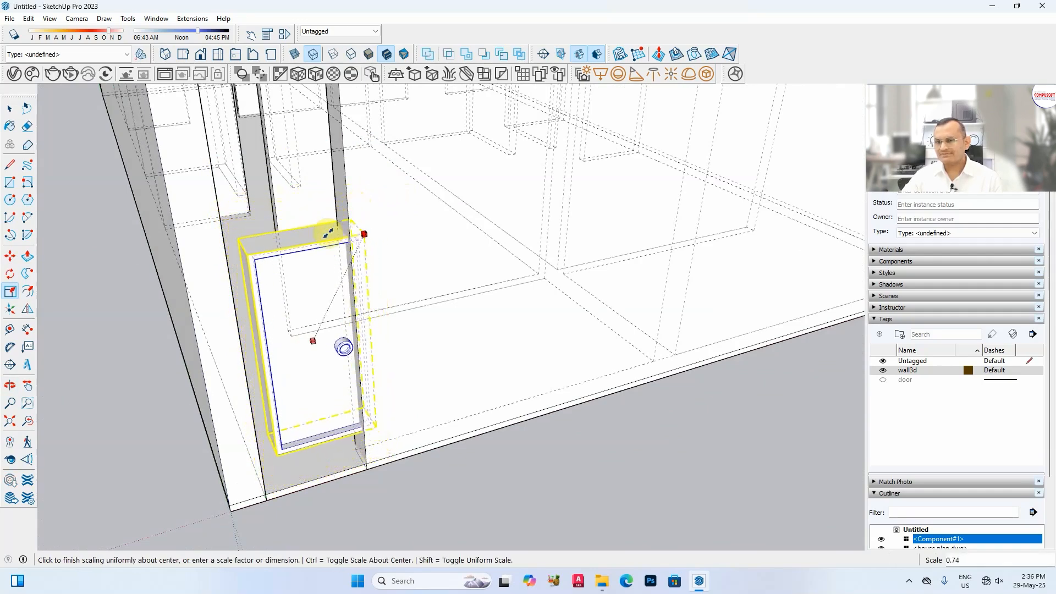
pyautogui.click(356, 190)
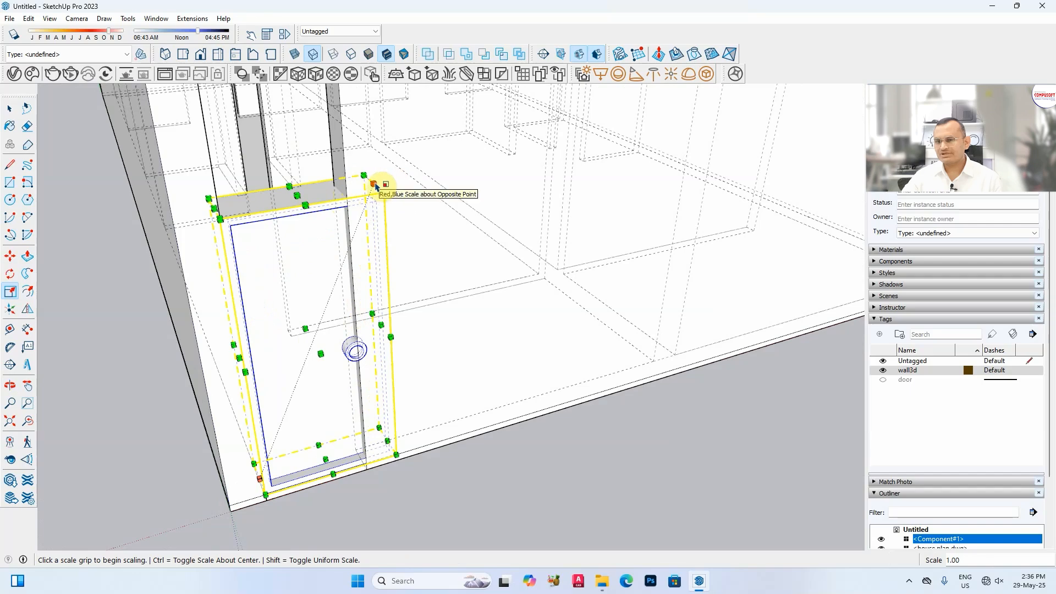
# - Scale the door component's width to about 0.76, keeping its height at 1.00, so it fits the wall opening
pyautogui.click(375, 184)
pyautogui.press('shift')
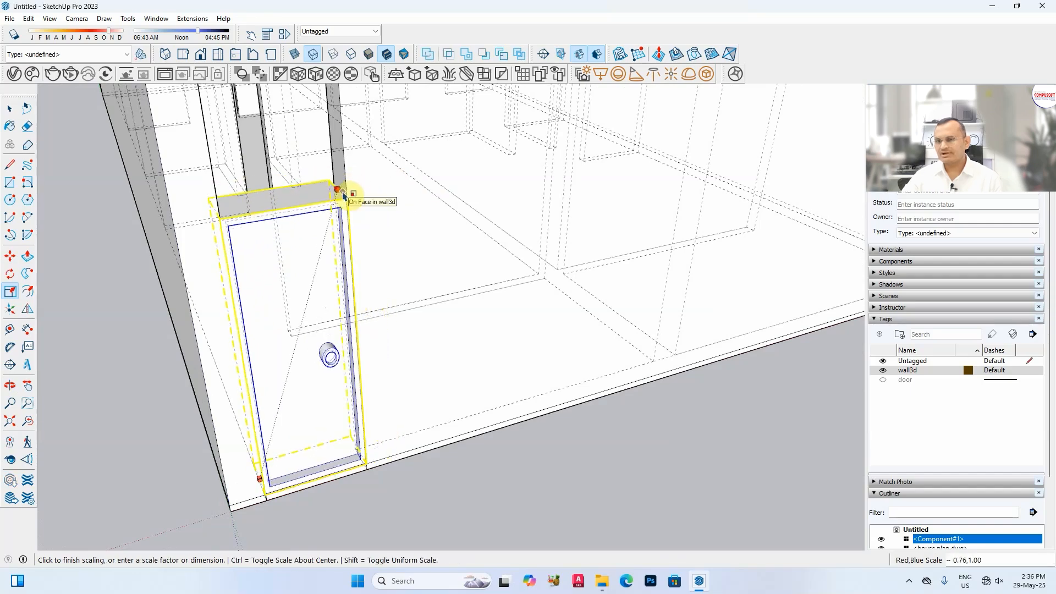
pyautogui.click(344, 195)
pyautogui.moveTo(394, 203); pyautogui.dragTo(433, 215, button='middle')
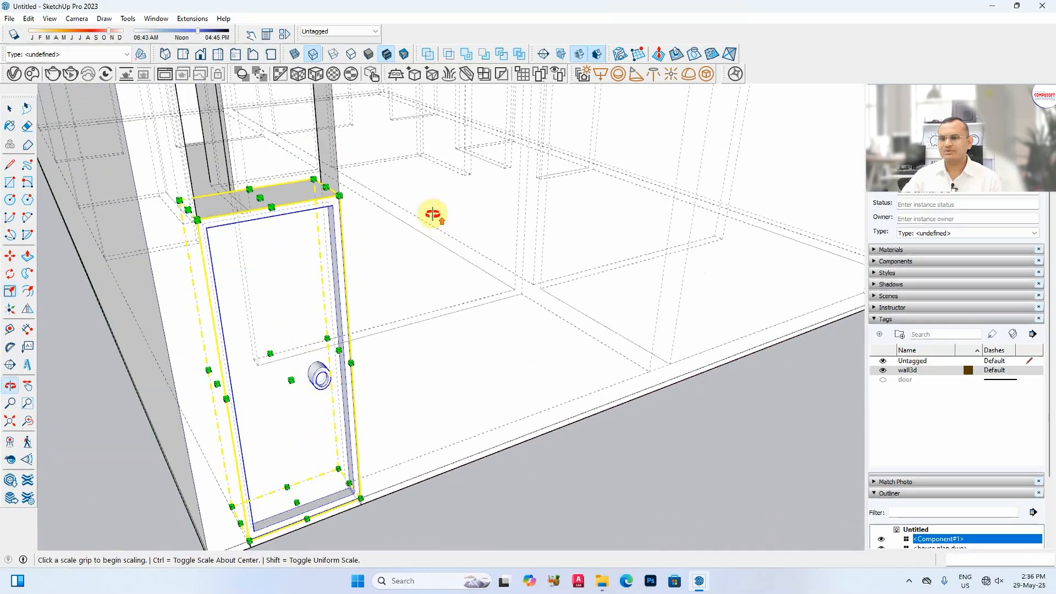
# - Turn off the display of back edges
pyautogui.press('space')
pyautogui.scroll(-5, 300, 225)
pyautogui.moveTo(306, 231); pyautogui.dragTo(444, 270, button='middle')
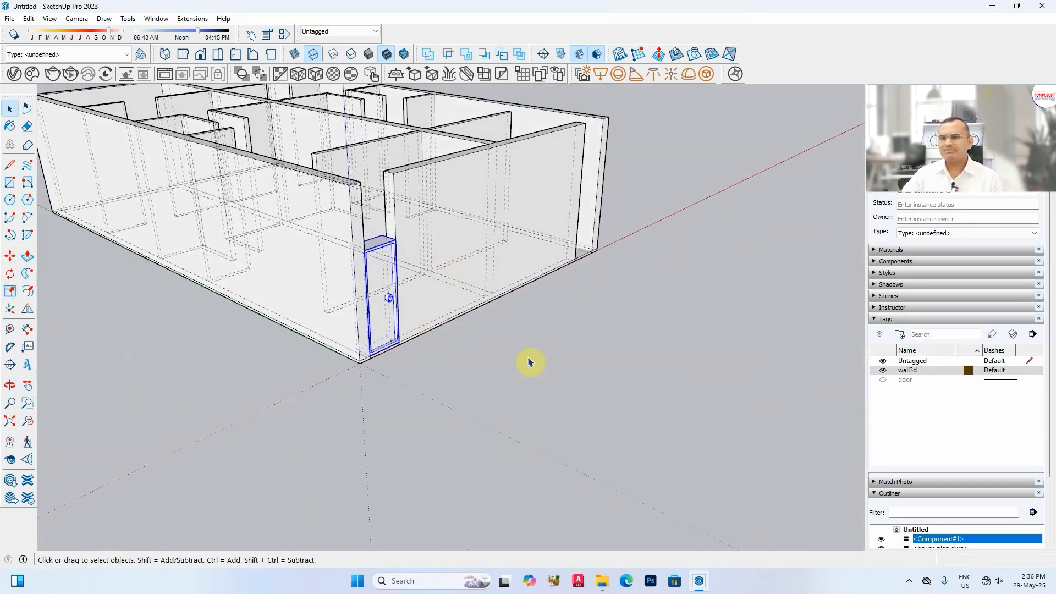
pyautogui.click(313, 53)
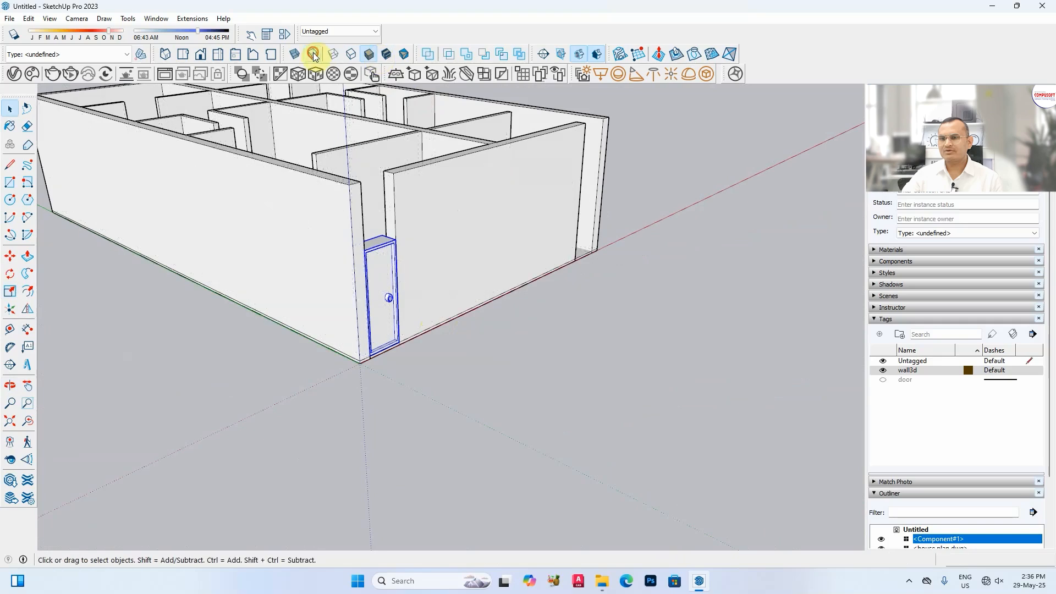
# - Open the wall3d component for editing
pyautogui.moveTo(478, 330); pyautogui.dragTo(448, 332, button='middle')
pyautogui.scroll(5, 367, 268)
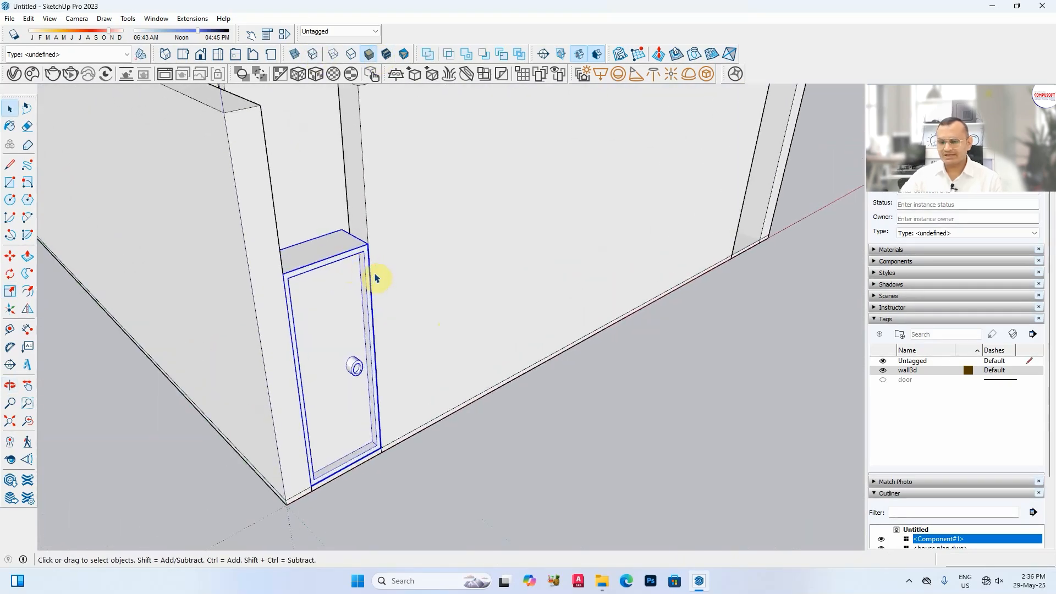
pyautogui.press('l')
pyautogui.scroll(3, 357, 258)
pyautogui.press('space')
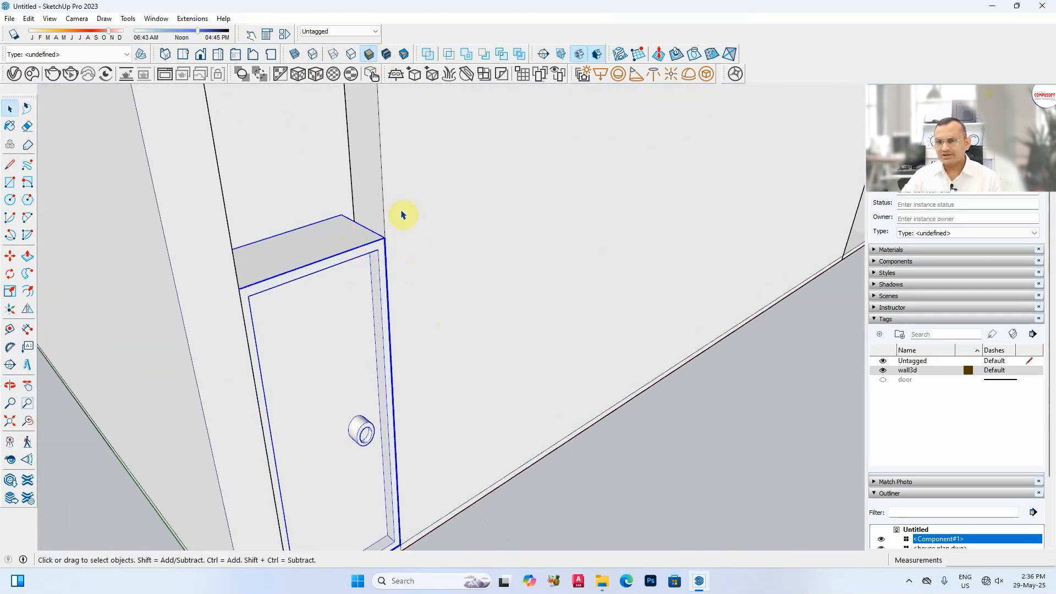
pyautogui.doubleClick(400, 210)
# - Draw a line across the jamb face of the opening, level with the door's top
pyautogui.press('l')
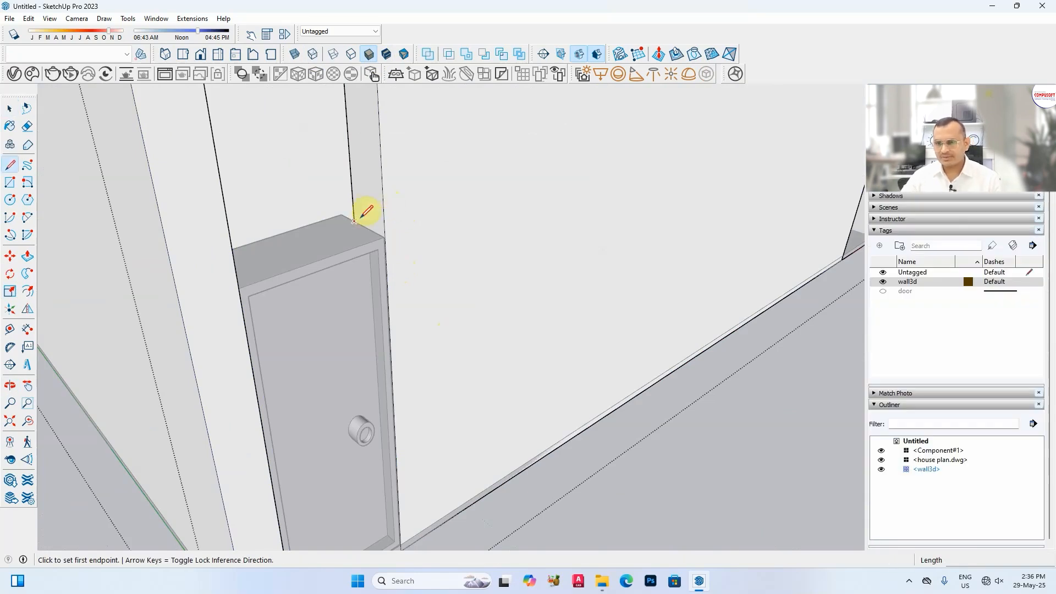
pyautogui.click(355, 220)
pyautogui.click(387, 236)
pyautogui.press('space')
# - Try to pull the jamb face above the door across the opening
pyautogui.scroll(-5, 486, 316)
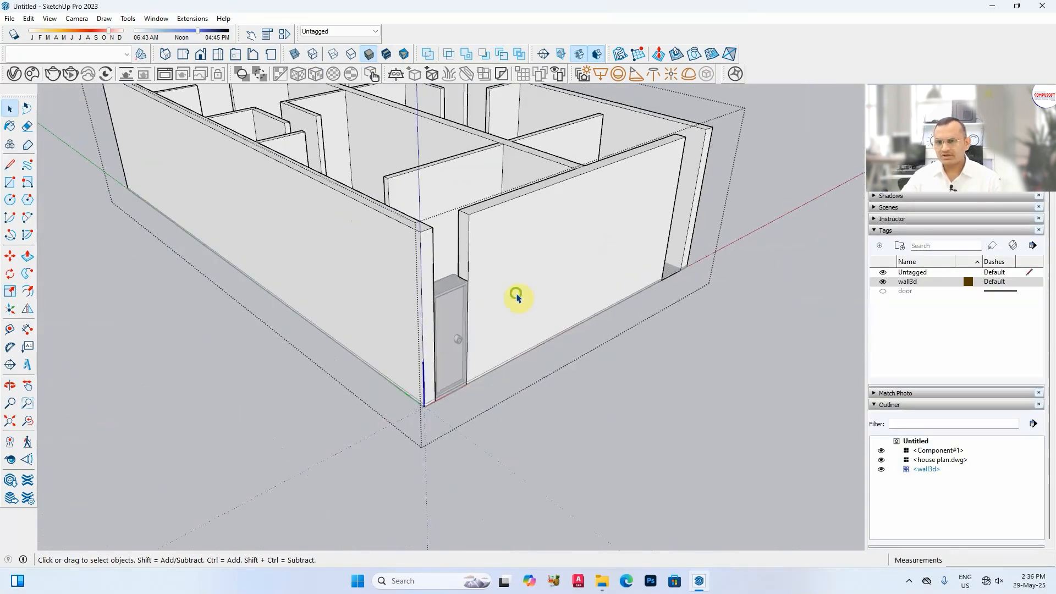
pyautogui.moveTo(516, 295); pyautogui.dragTo(467, 283, button='middle')
pyautogui.press('p')
pyautogui.click(412, 229)
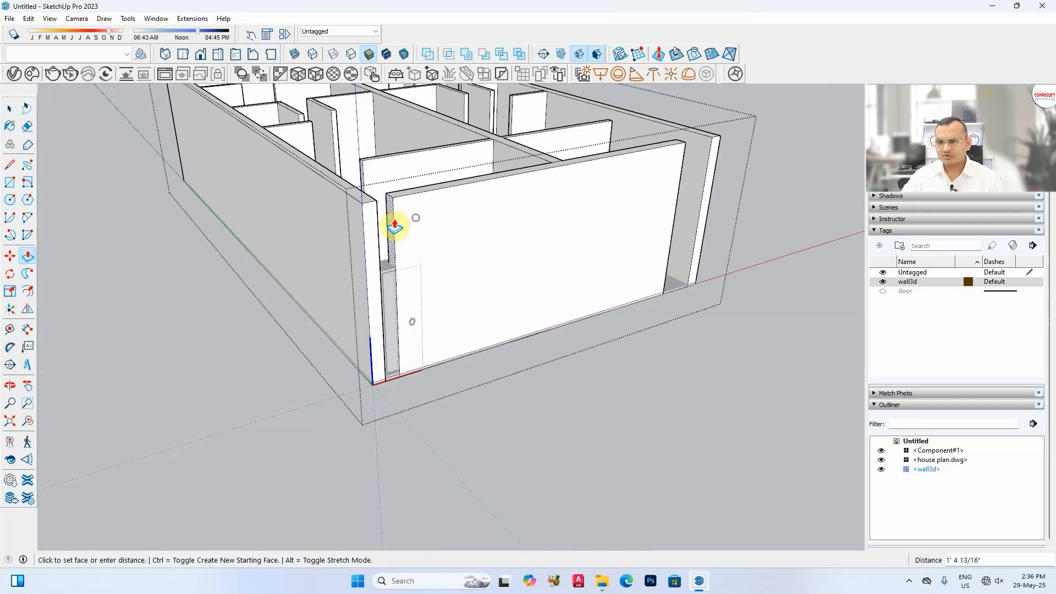
pyautogui.click(413, 229)
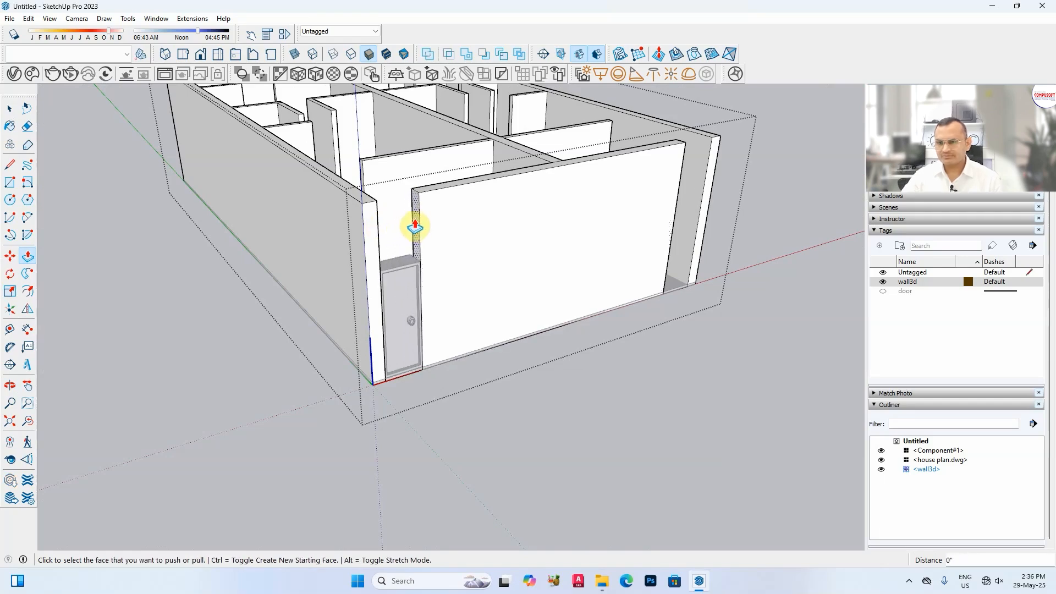
# - Delete the line drawn across the jamb face at the door's top
pyautogui.scroll(6, 420, 253)
pyautogui.press('space')
pyautogui.scroll(6, 421, 264)
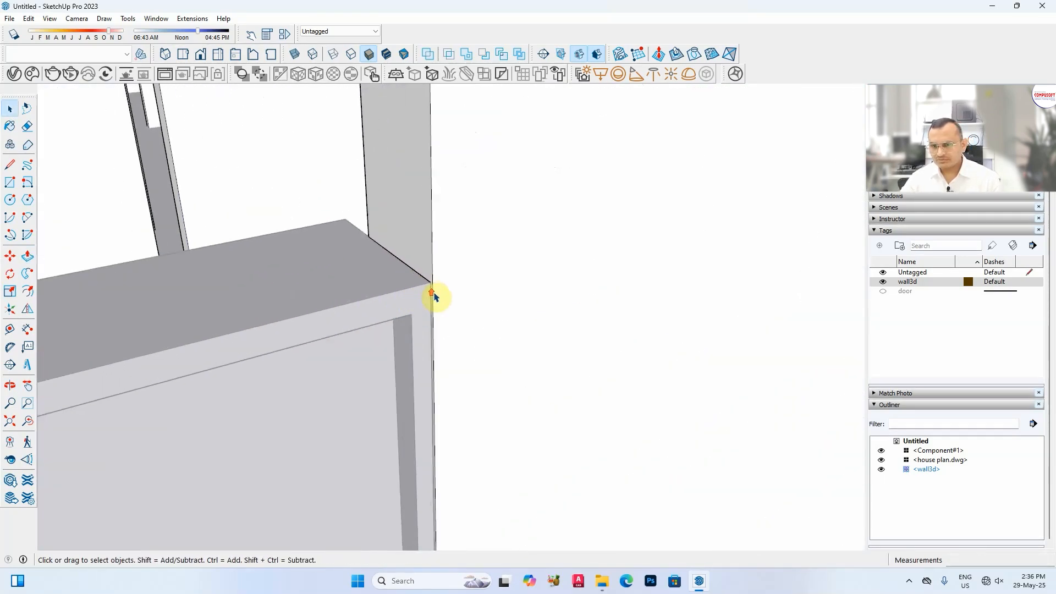
pyautogui.click(379, 256)
pyautogui.click(378, 260)
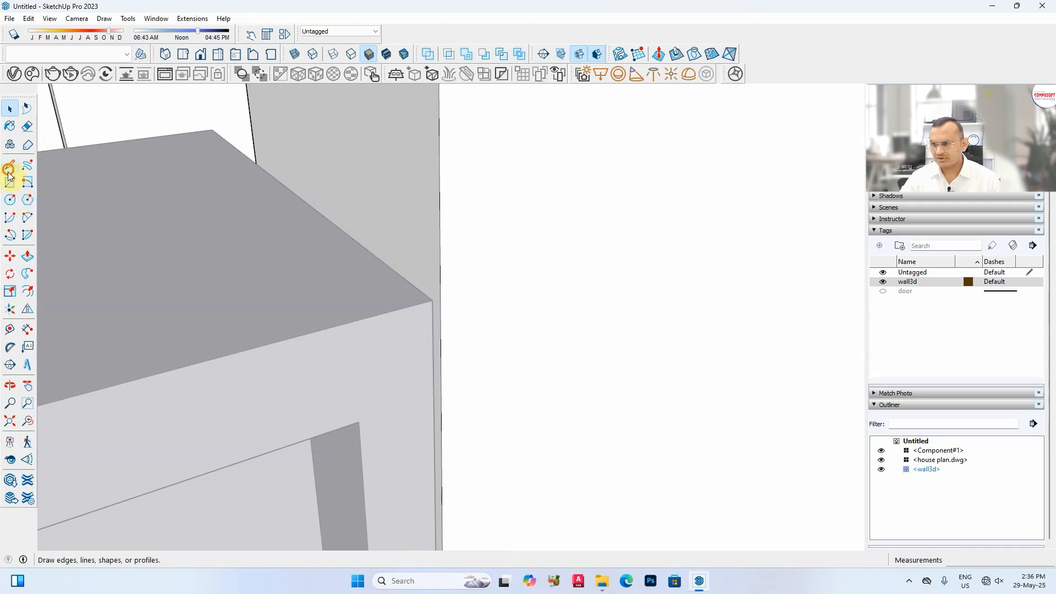
# - Draw a 9" line across the jamb face of the opening, level with the top of the door
pyautogui.click(256, 162)
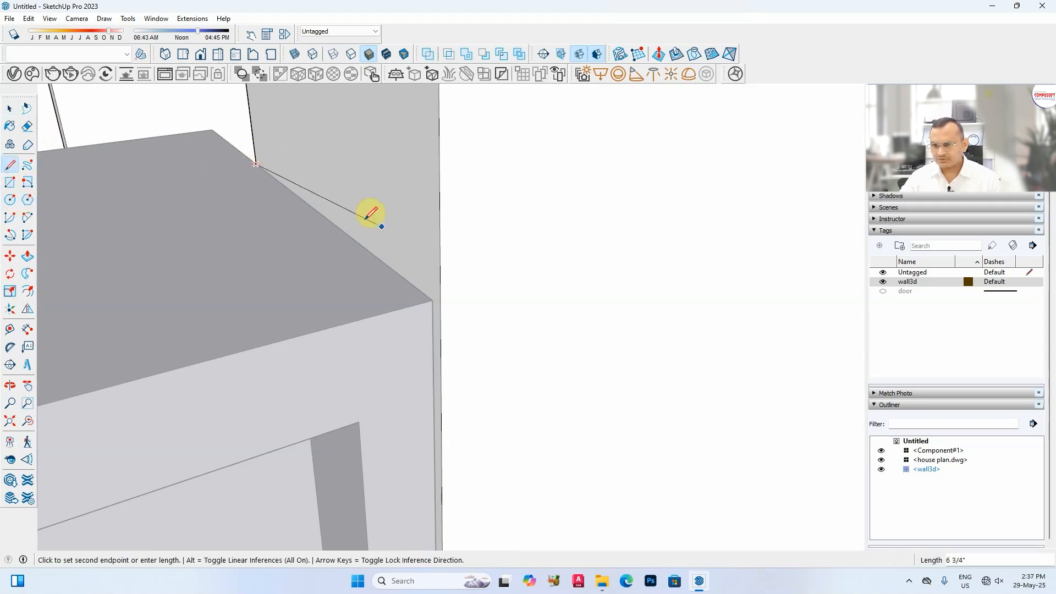
pyautogui.click(441, 302)
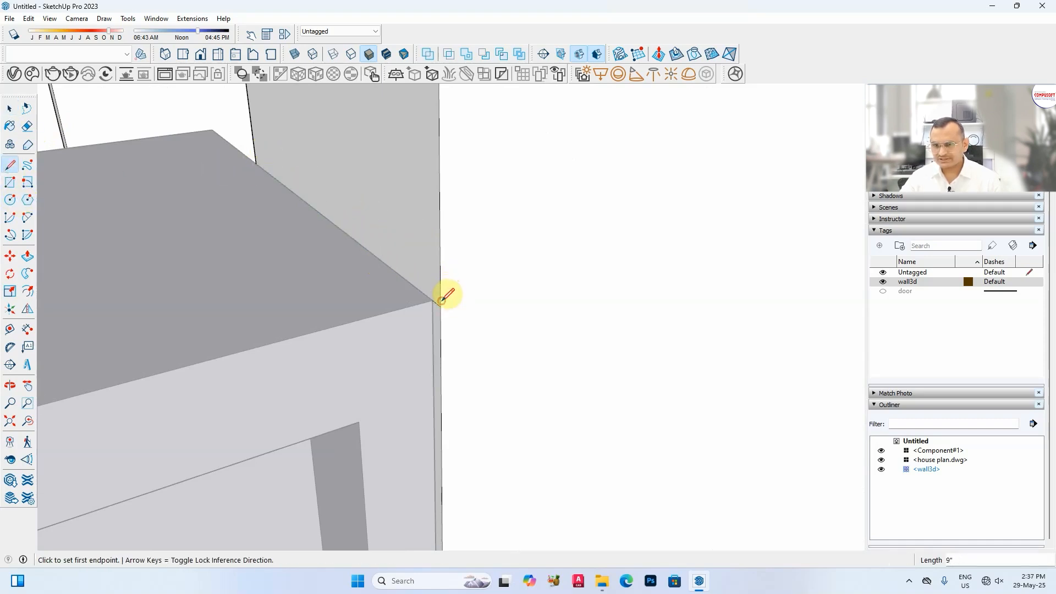
pyautogui.press('space')
pyautogui.scroll(-8, 458, 313)
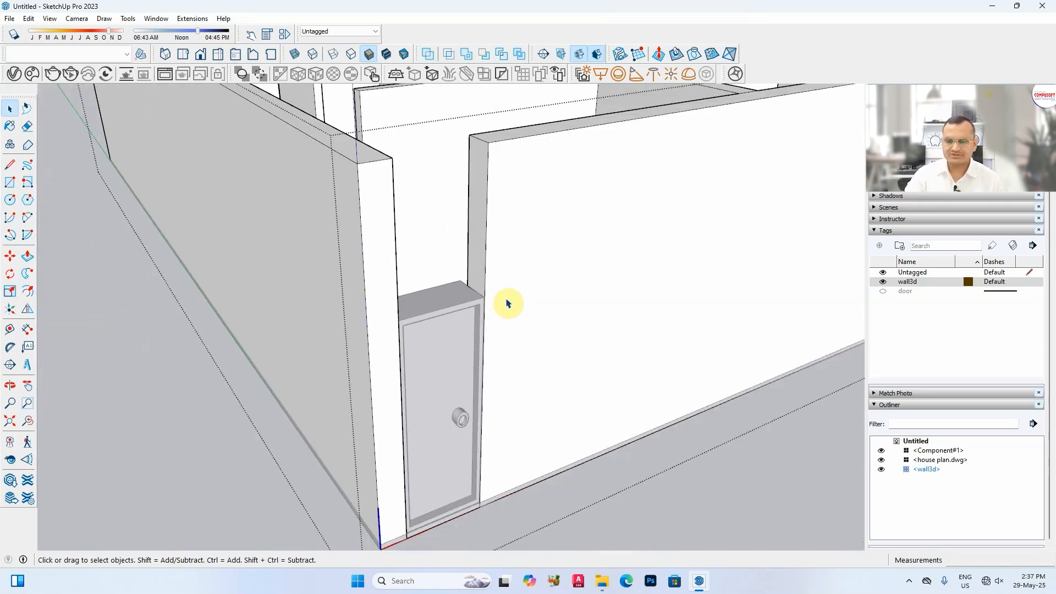
# - Pull the jamb face above the door 2' 3" across the opening to close the wall, and finish editing the wall component
pyautogui.press('p')
pyautogui.click(478, 206)
pyautogui.click(393, 185)
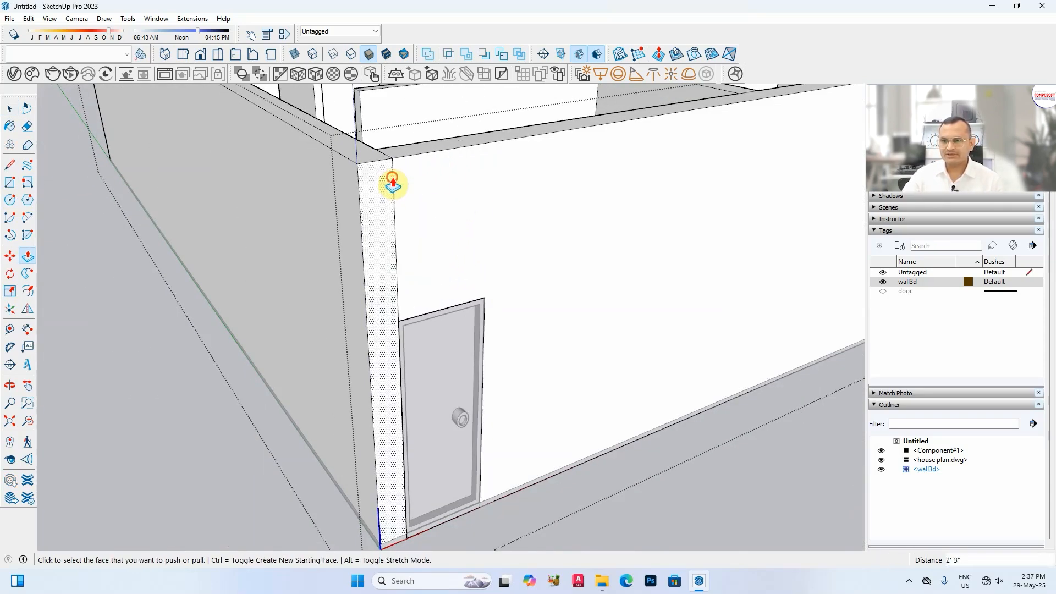
pyautogui.scroll(-10, 393, 185)
pyautogui.press('space')
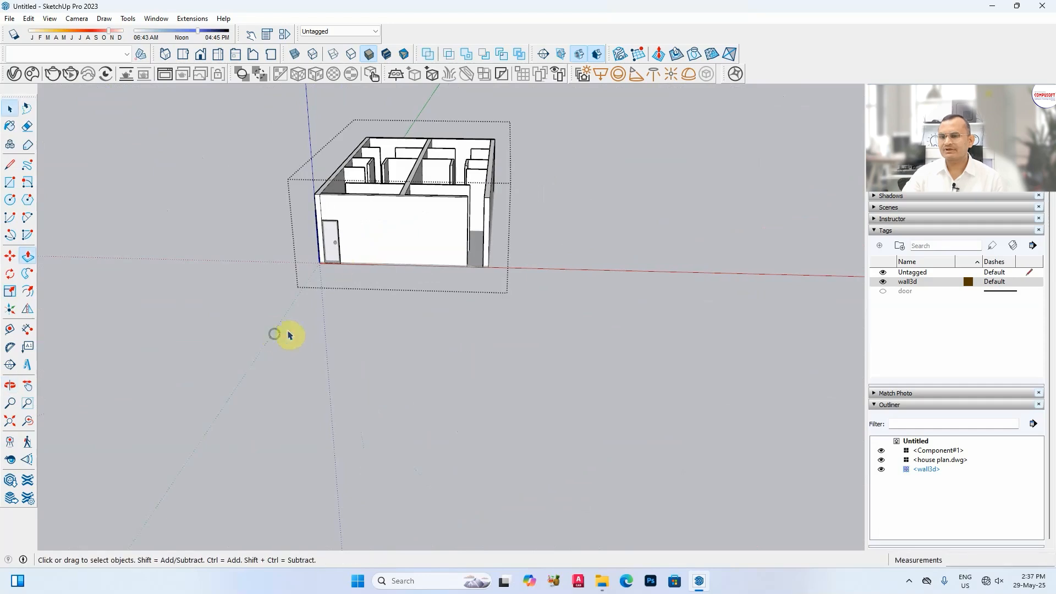
pyautogui.scroll(6, 371, 220)
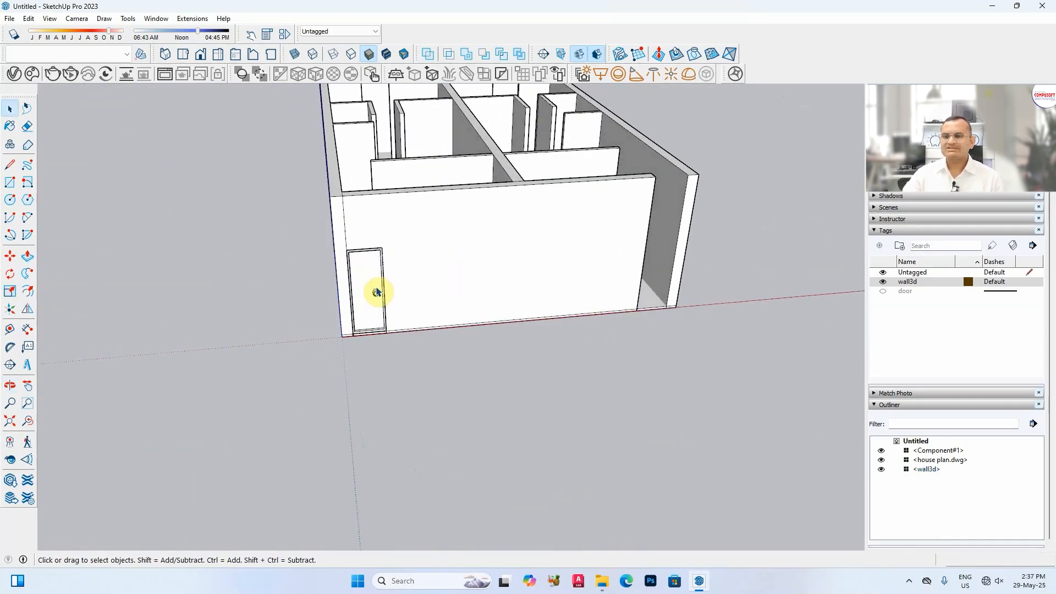
# - Copy the door component to a spot in front of the opening at the other end of the front wall
pyautogui.click(376, 292)
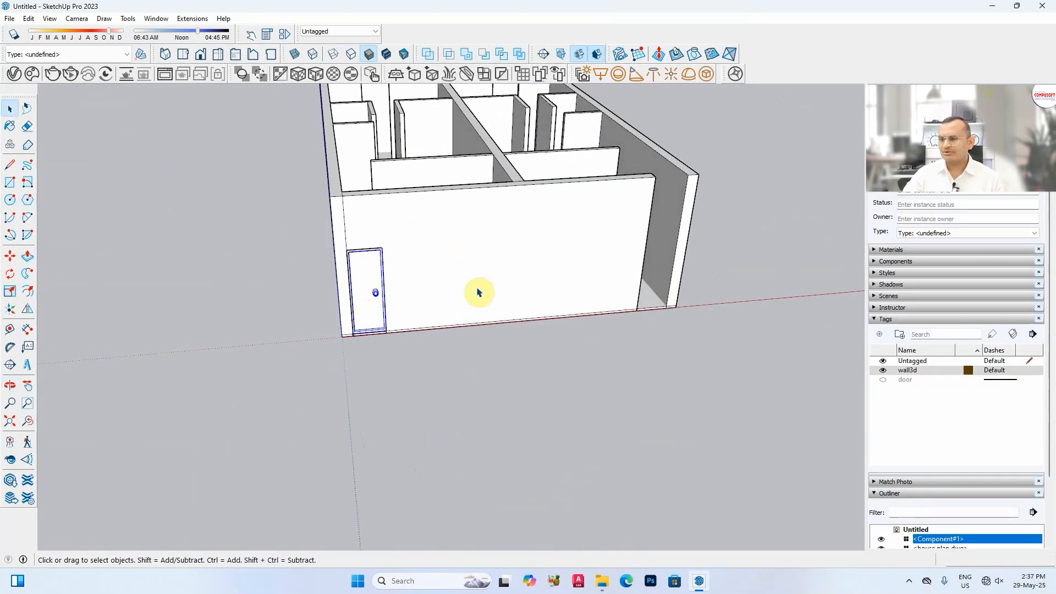
pyautogui.scroll(3, 384, 319)
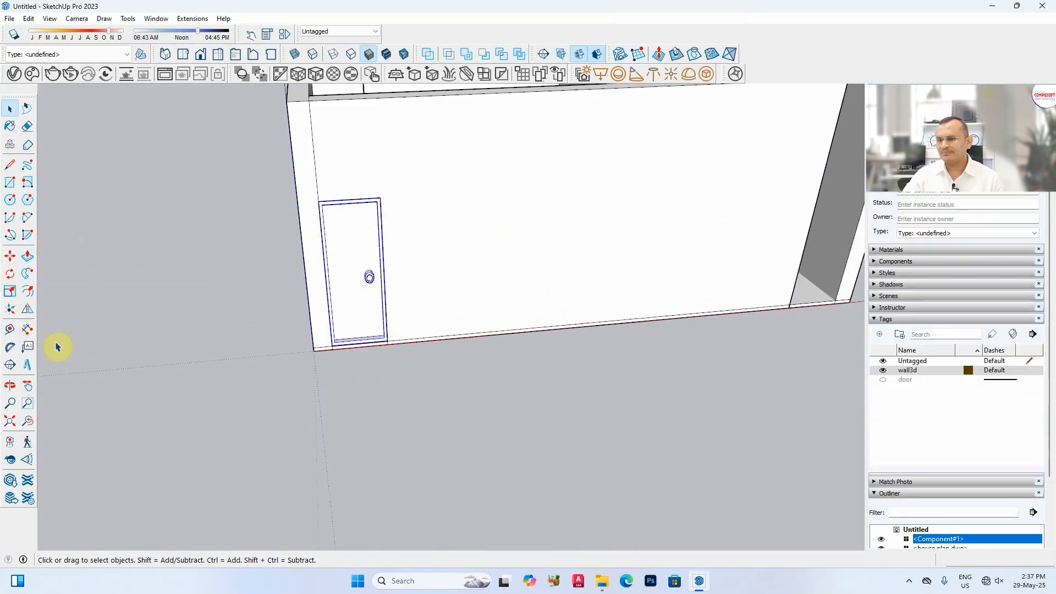
pyautogui.scroll(-5, 302, 419)
pyautogui.press('m')
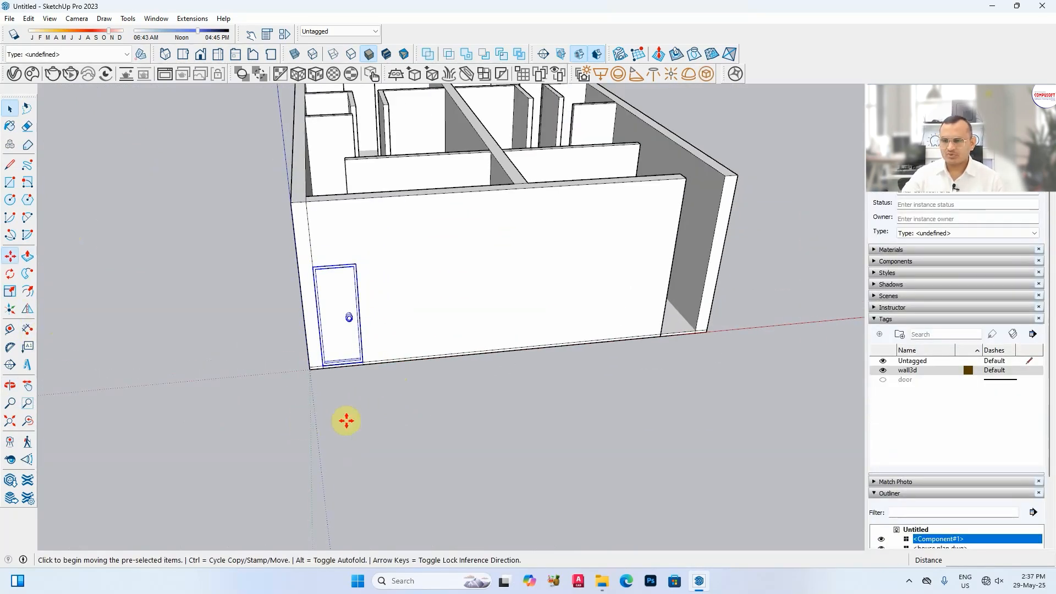
pyautogui.click(330, 362)
pyautogui.press('ctrl')
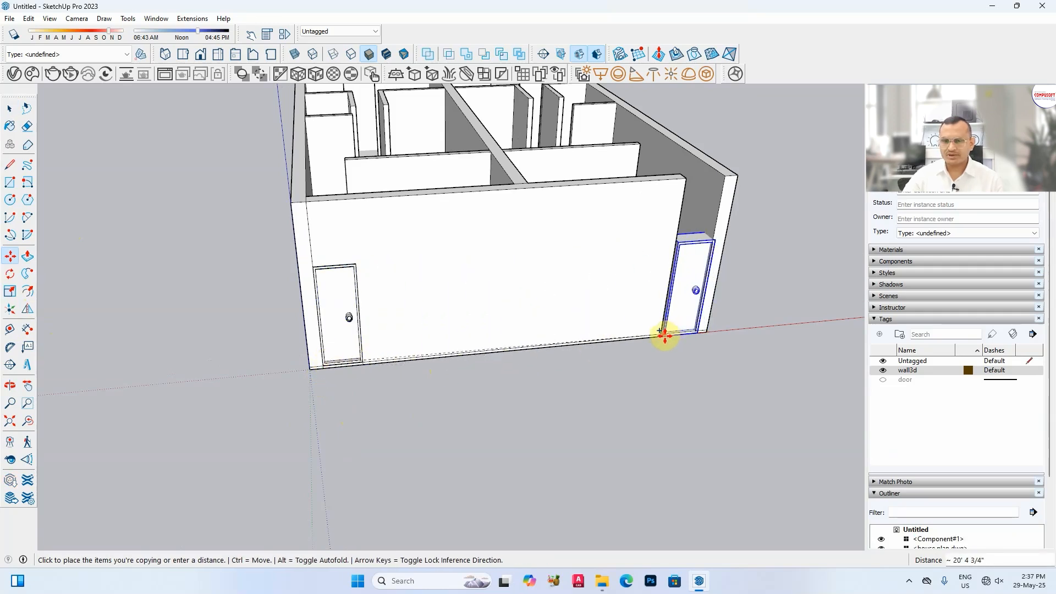
pyautogui.click(667, 403)
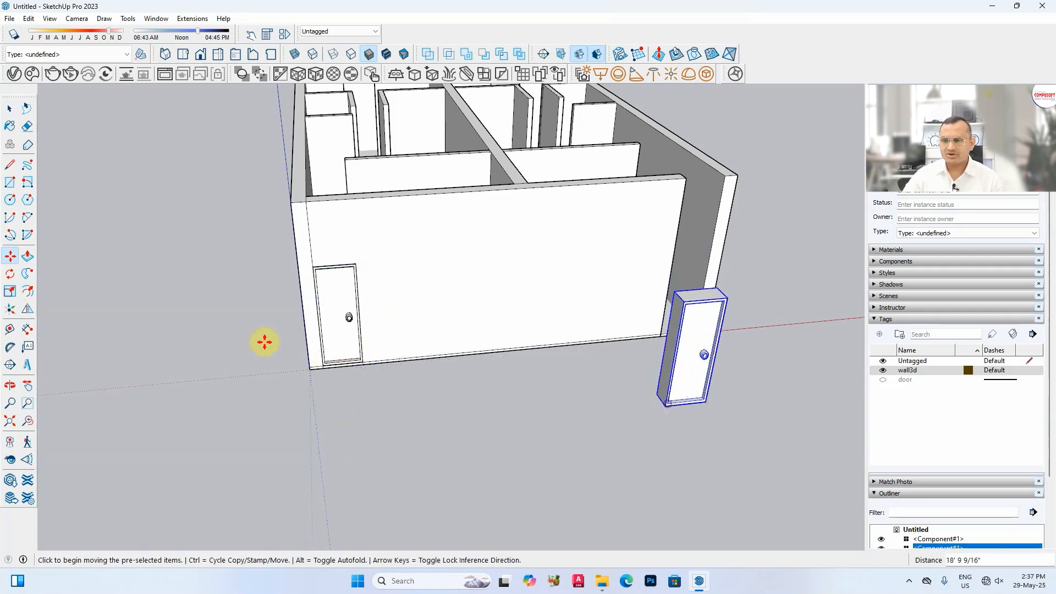
# - Flip the copied door sideways so that its knob sits on the opposite side
pyautogui.click(27, 308)
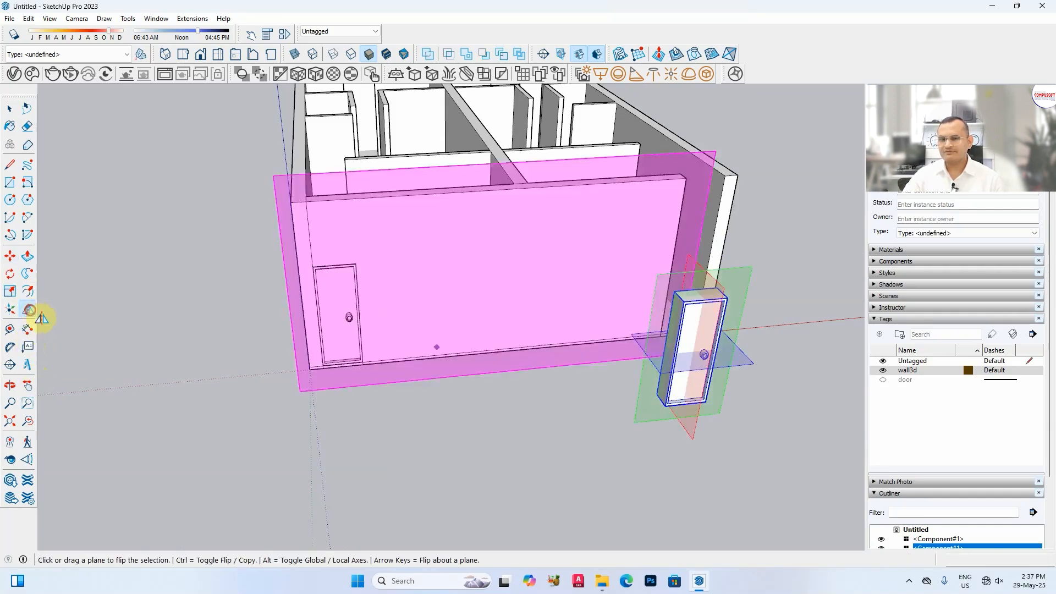
pyautogui.click(686, 269)
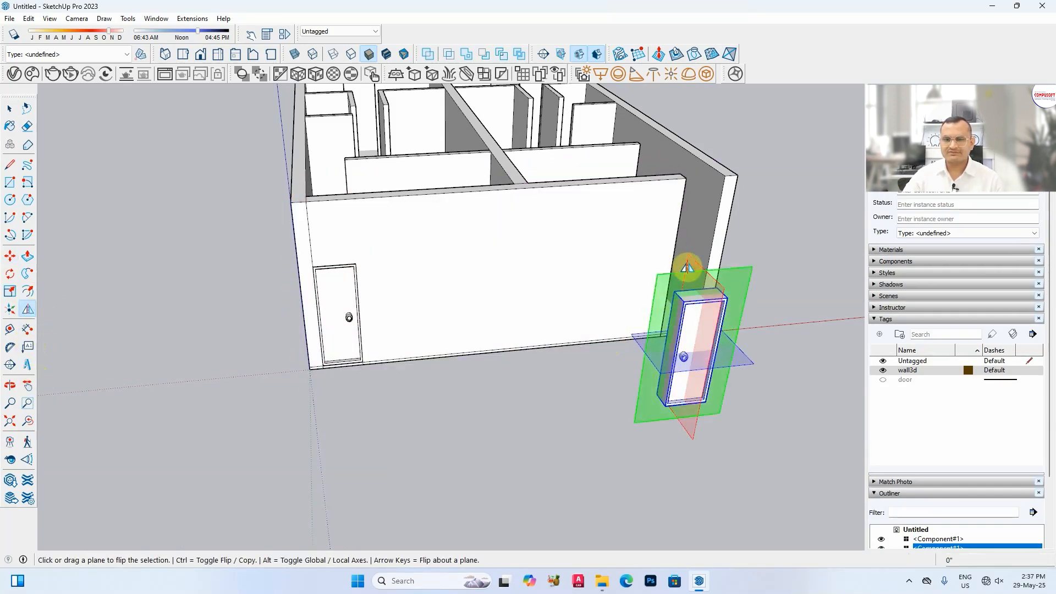
pyautogui.press('space')
pyautogui.moveTo(631, 409)
pyautogui.mouseDown(button='middle')
pyautogui.moveTo(688, 403)
pyautogui.moveTo(630, 396)
pyautogui.mouseUp(button='middle')
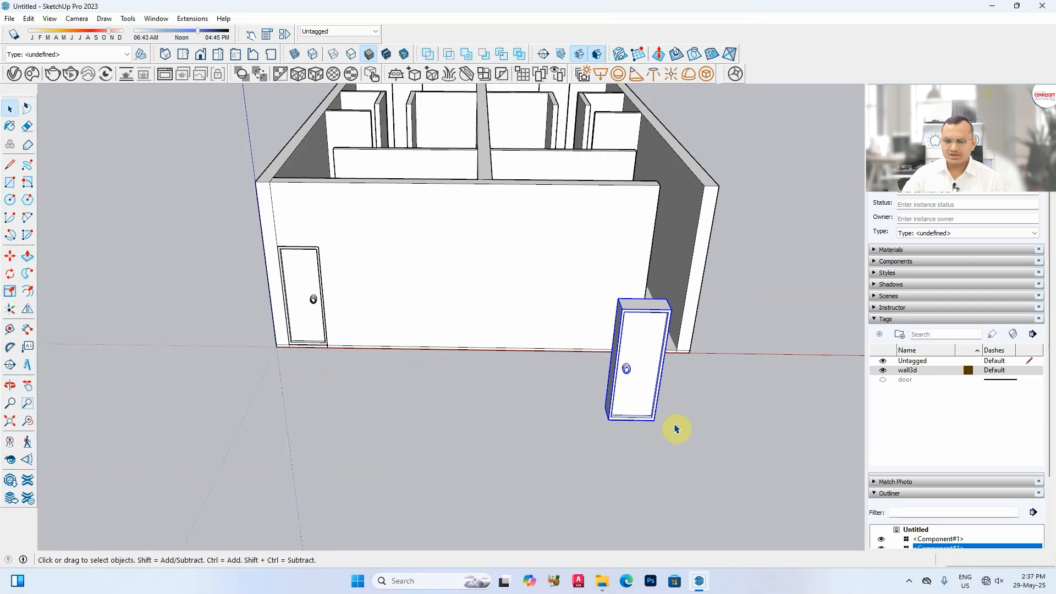
# - Move the flipped door by its bottom front corner into the front wall's second opening and deselect it
pyautogui.press('m')
pyautogui.moveTo(676, 427); pyautogui.dragTo(528, 429, button='middle')
pyautogui.scroll(5, 517, 400)
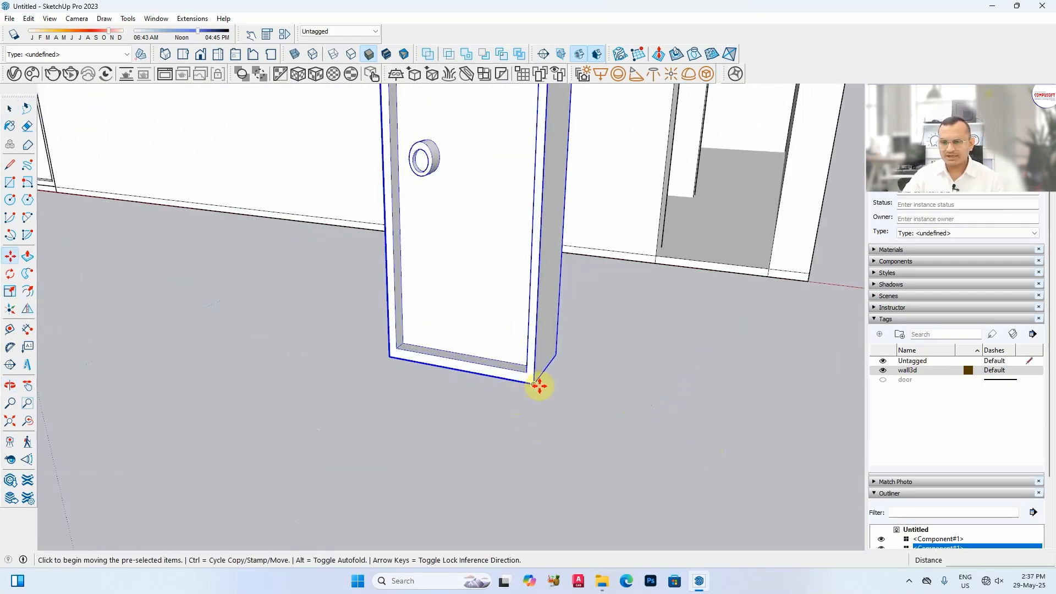
pyautogui.click(537, 383)
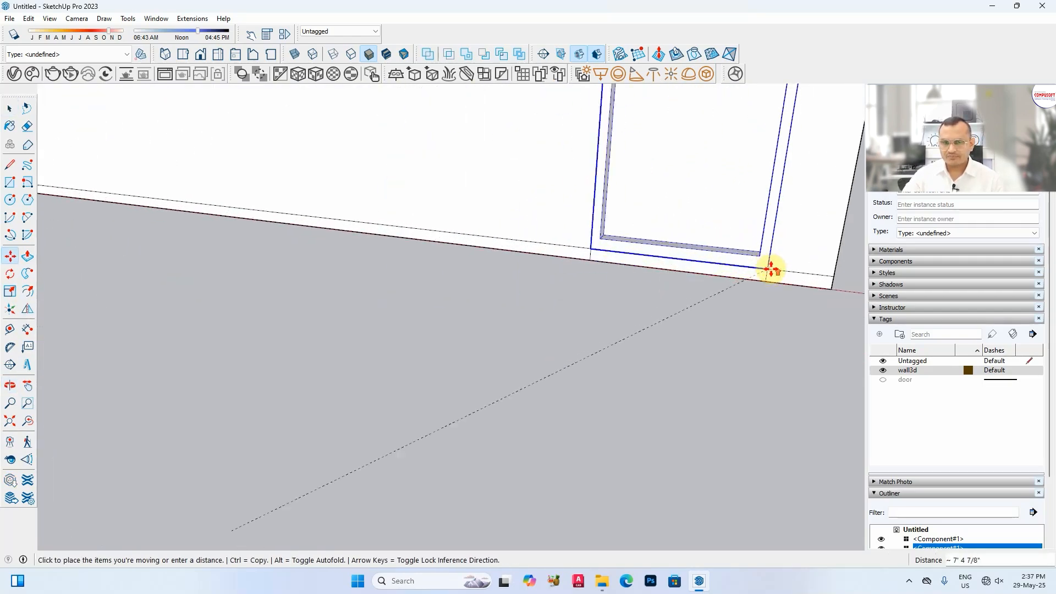
pyautogui.scroll(2, 771, 269)
pyautogui.click(762, 269)
pyautogui.scroll(-3, 622, 380)
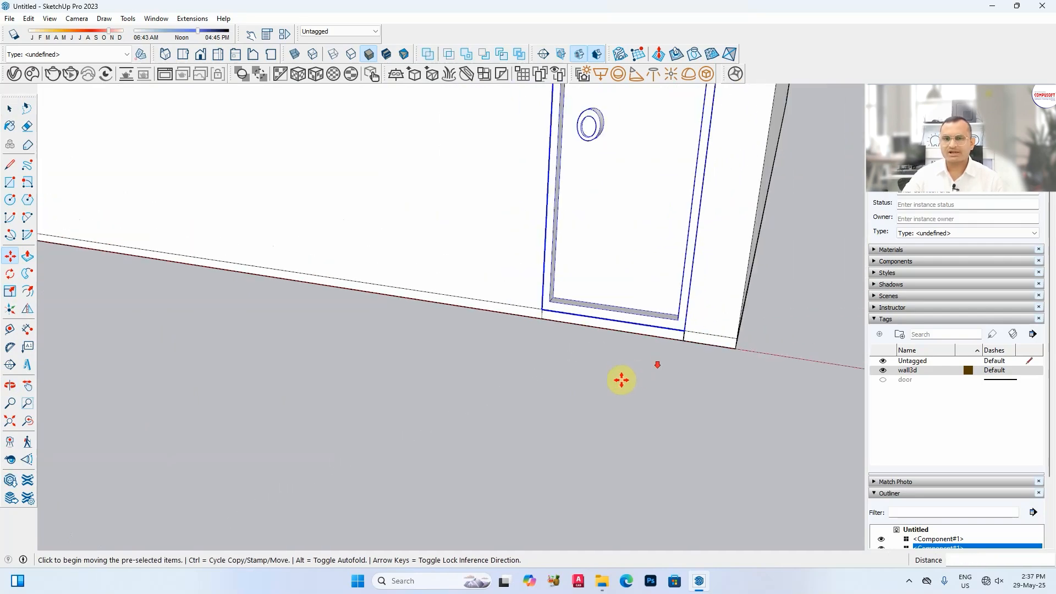
pyautogui.scroll(-3, 622, 380)
pyautogui.moveTo(608, 387); pyautogui.dragTo(691, 401, button='middle')
pyautogui.press('space')
pyautogui.scroll(4, 716, 251)
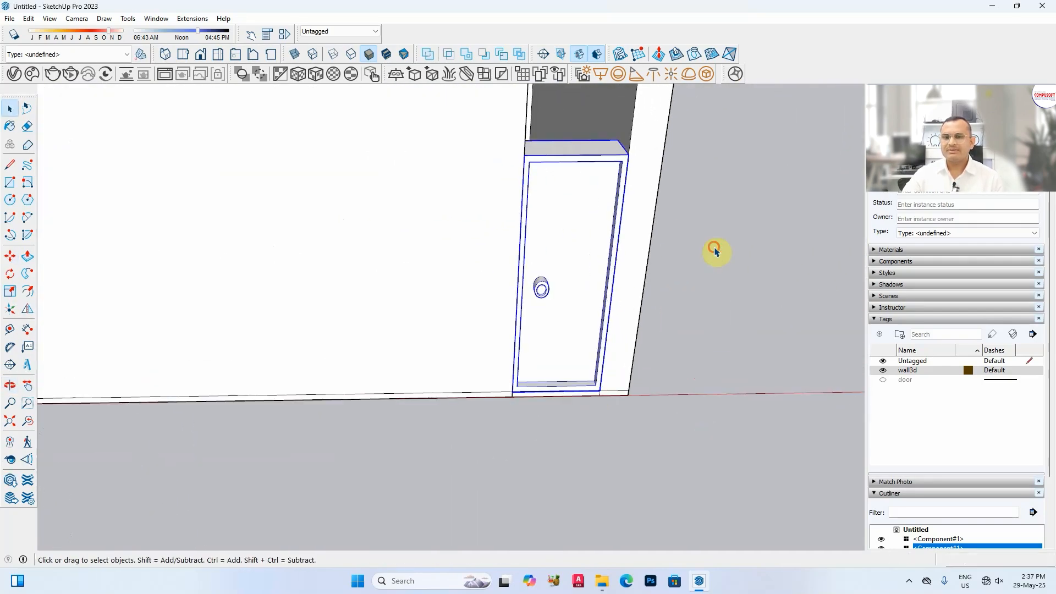
pyautogui.click(715, 251)
pyautogui.scroll(-3, 636, 337)
pyautogui.moveTo(642, 266); pyautogui.dragTo(457, 245, button='middle')
pyautogui.scroll(4, 599, 217)
pyautogui.click(441, 219)
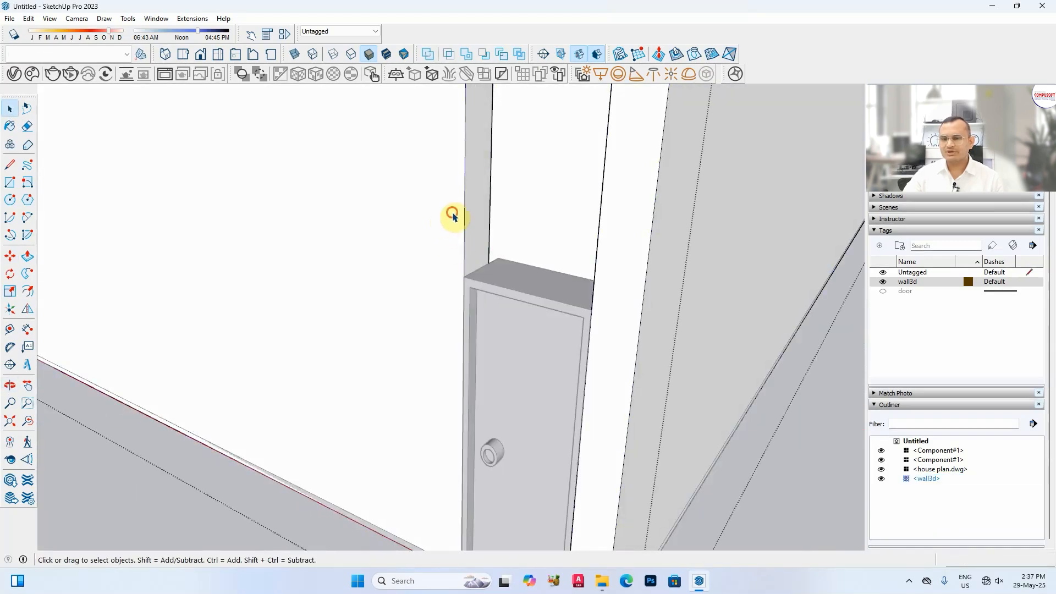
pyautogui.click(452, 216)
pyautogui.click(205, 507)
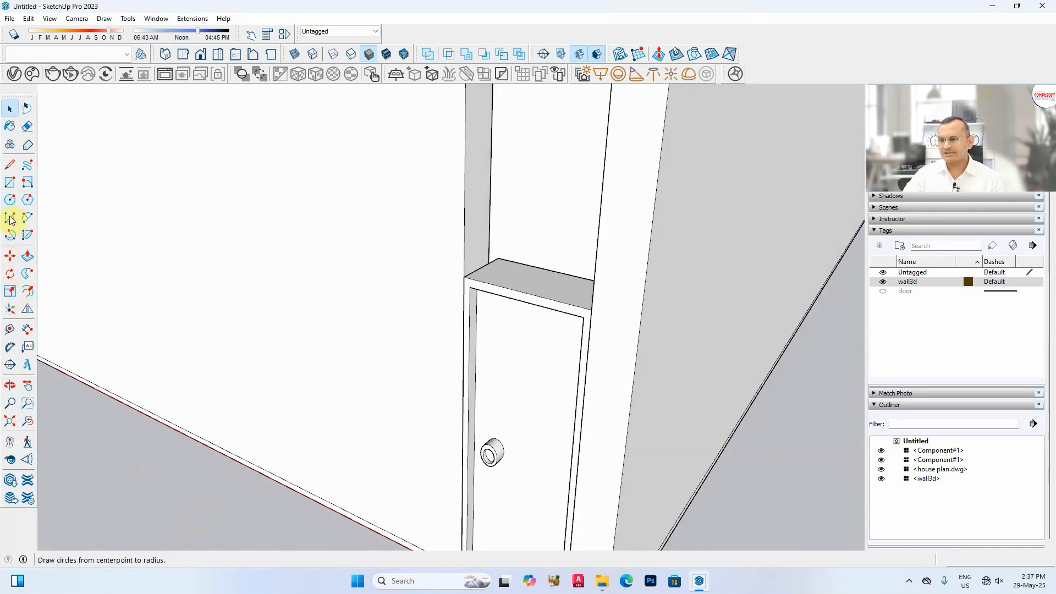
pyautogui.click(8, 167)
pyautogui.press('space')
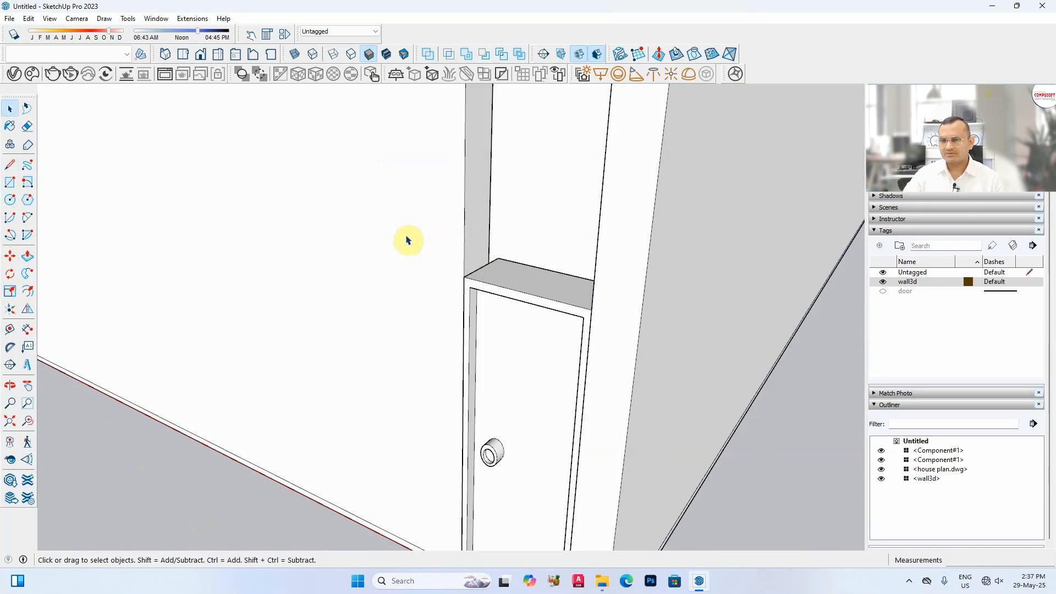
# - Open the wall3d component for editing and draw a line across the second opening's jamb face, level with the door's top
pyautogui.click(424, 233)
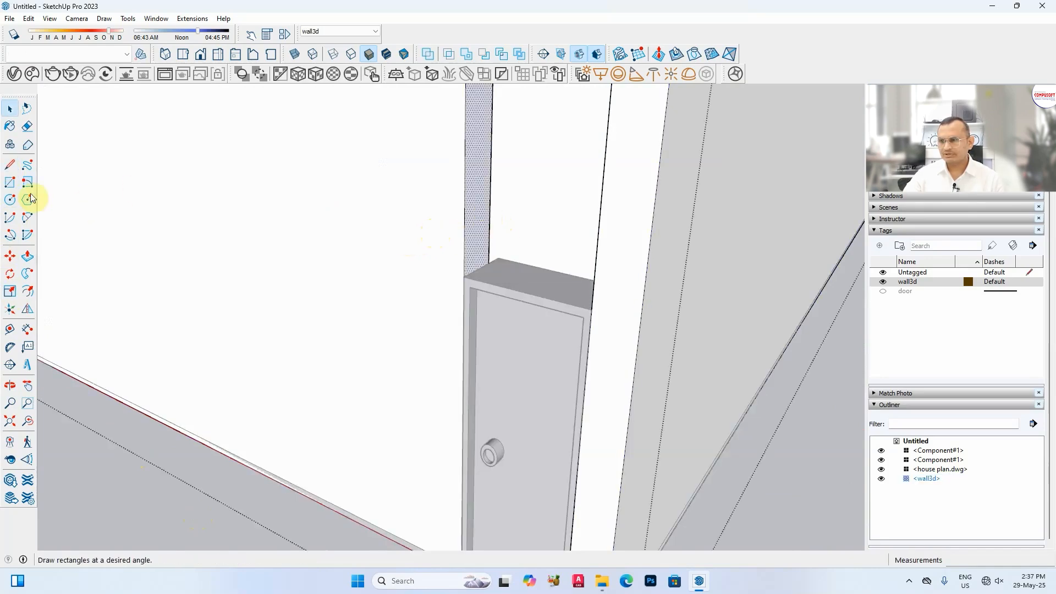
pyautogui.click(10, 165)
pyautogui.scroll(3, 508, 234)
pyautogui.scroll(3, 462, 292)
pyautogui.scroll(-2, 424, 331)
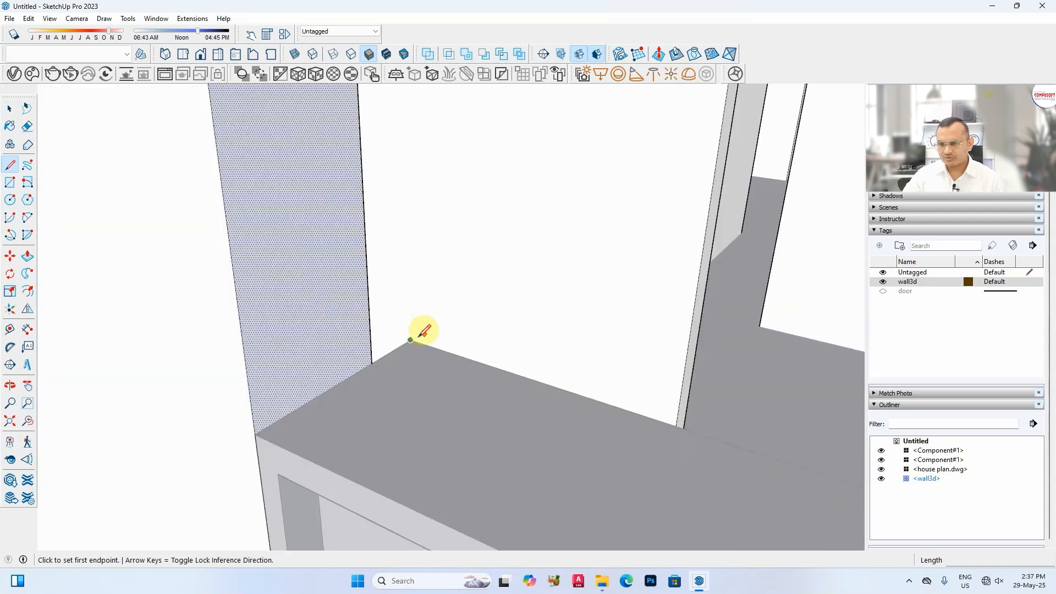
pyautogui.click(374, 362)
pyautogui.scroll(3, 283, 412)
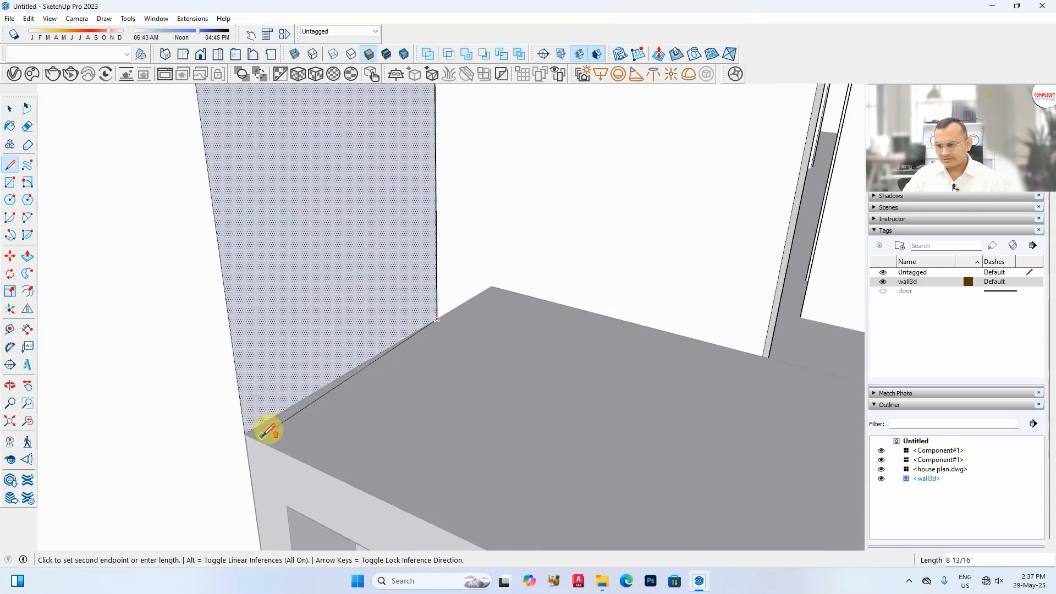
pyautogui.press('space')
pyautogui.scroll(-8, 411, 370)
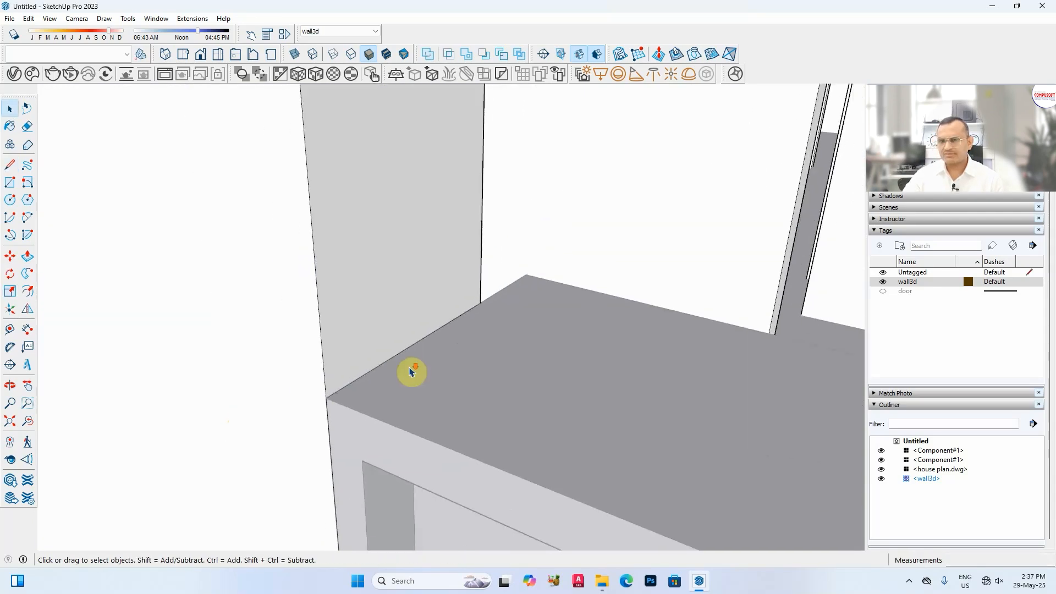
# - Pull the jamb face above the second door across to the corner wall and close the wall3d component
pyautogui.press('p')
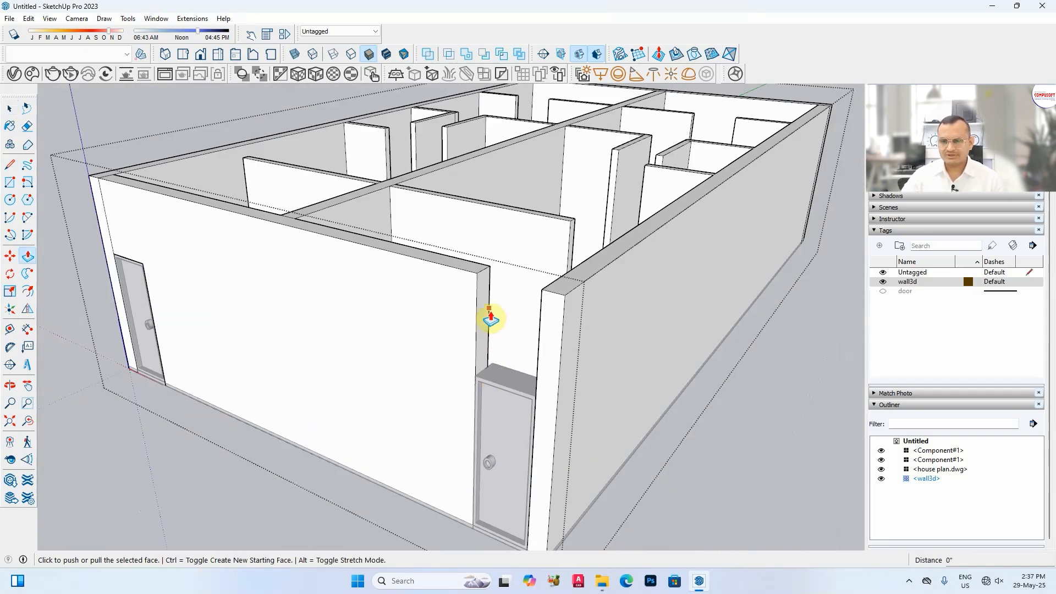
pyautogui.click(479, 307)
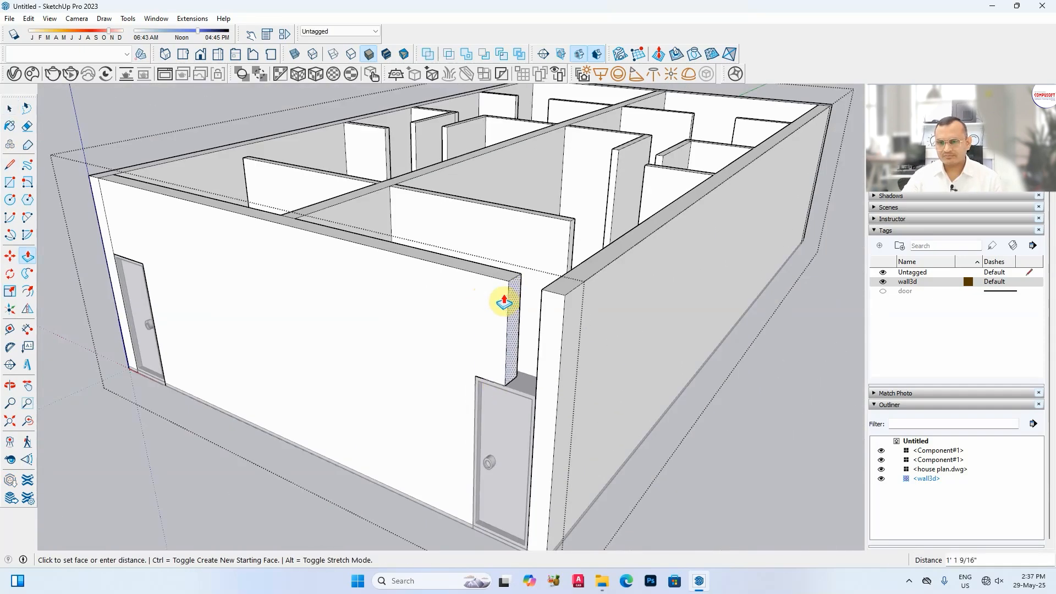
pyautogui.click(543, 296)
pyautogui.scroll(-6, 538, 336)
pyautogui.press('space')
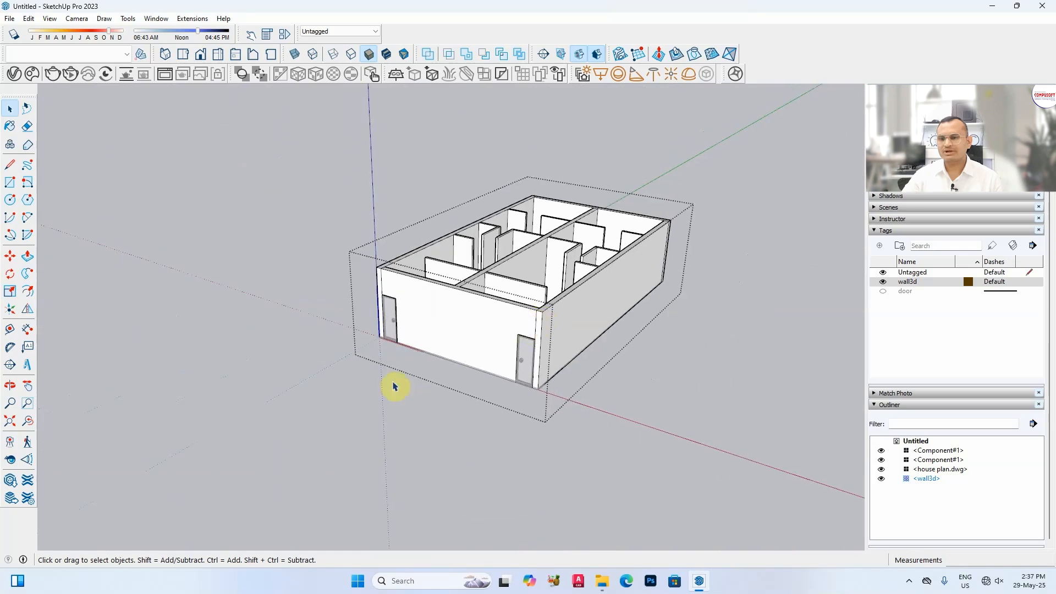
pyautogui.click(310, 339)
# - Draw a 40' 9" by 24' rectangle over the top of the walls, from the back outer corner to the opposite front corner
pyautogui.moveTo(311, 351); pyautogui.dragTo(654, 380, button='middle')
pyautogui.scroll(7, 566, 290)
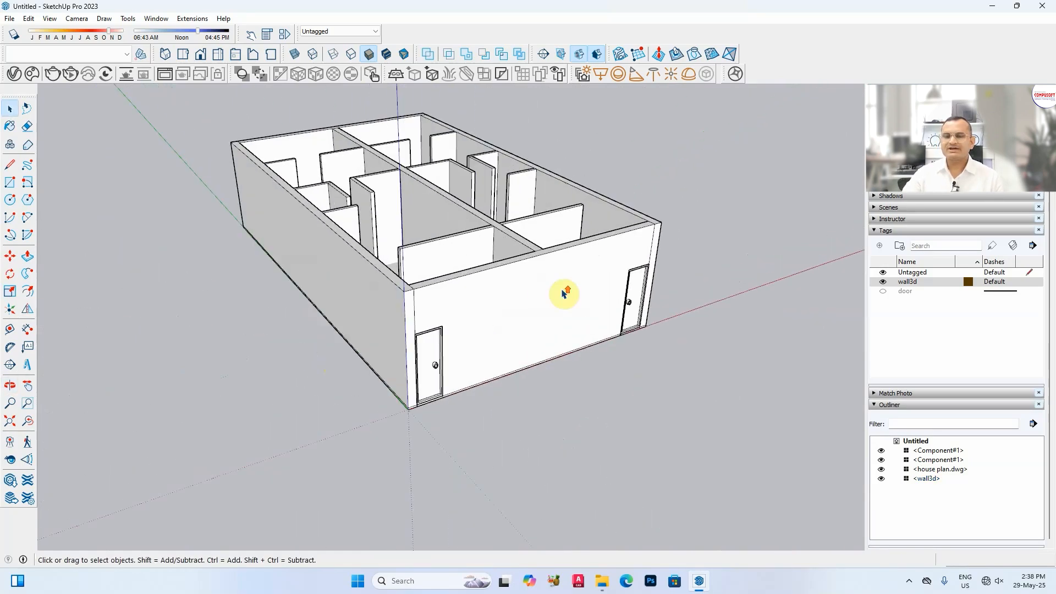
pyautogui.moveTo(559, 354); pyautogui.dragTo(479, 448, button='middle')
pyautogui.scroll(-6, 577, 330)
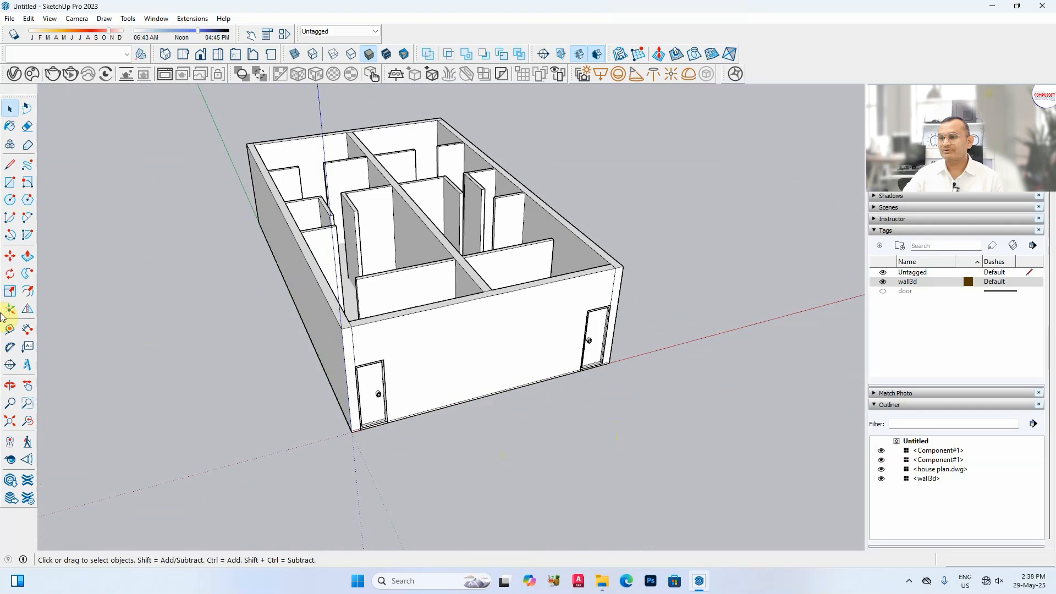
pyautogui.click(11, 181)
pyautogui.click(248, 143)
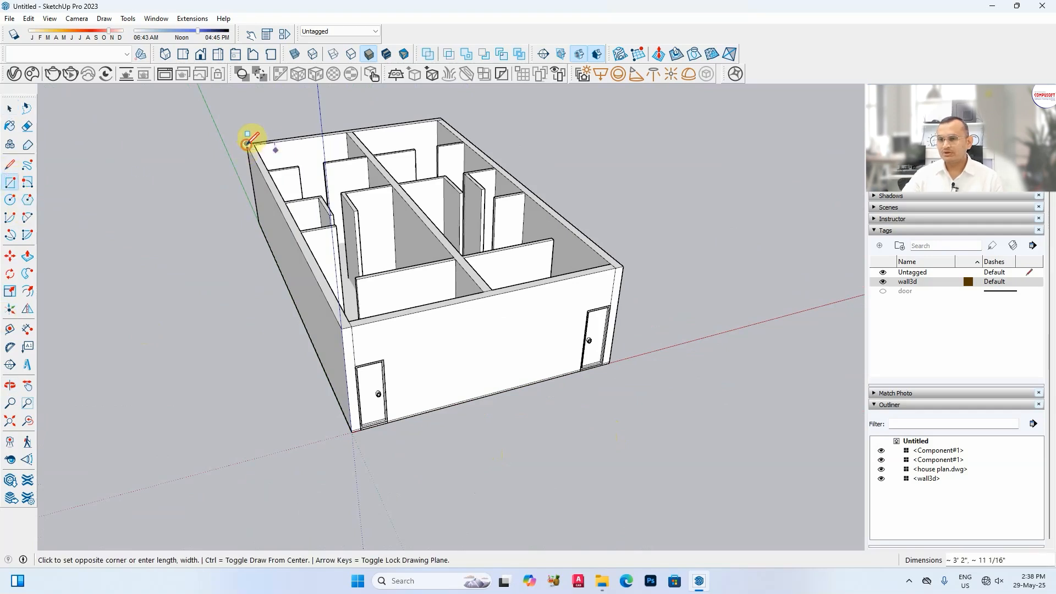
pyautogui.click(625, 262)
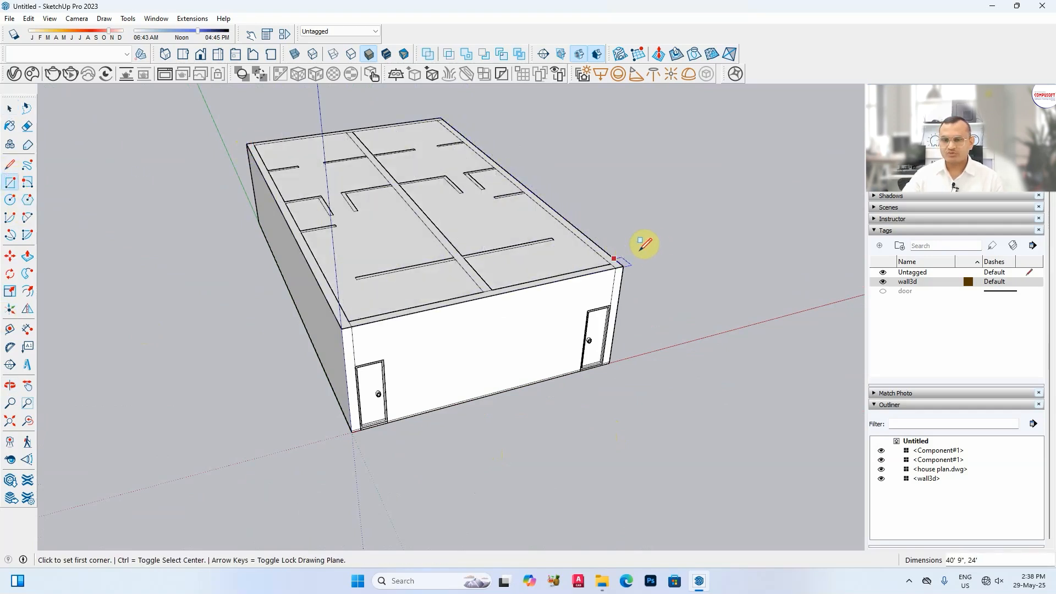
# - Pull the roof rectangle up about 10 5/16" to form a roof slab
pyautogui.press('p')
pyautogui.click(483, 224)
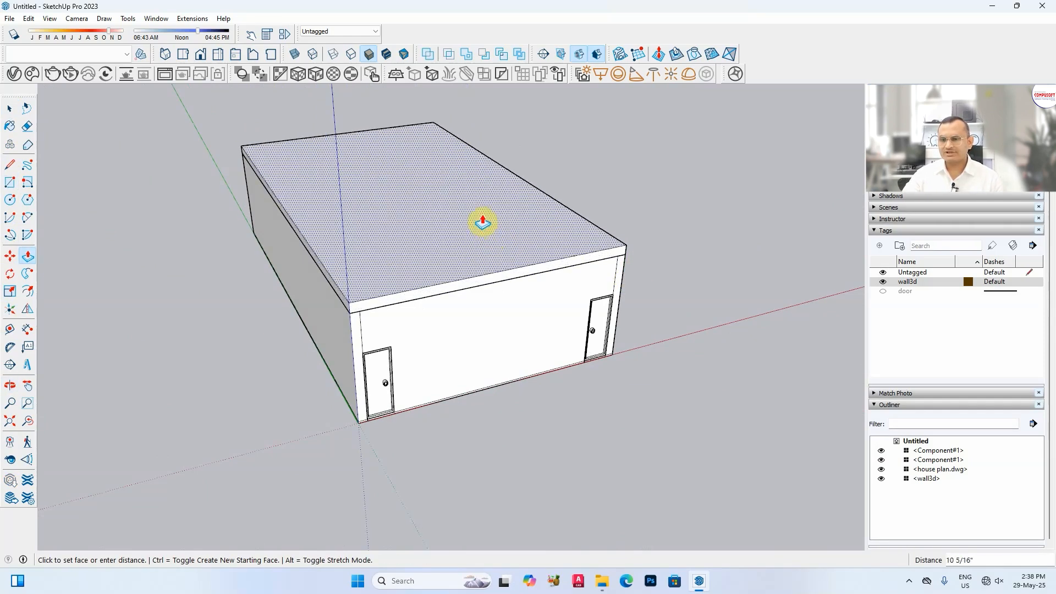
pyautogui.click(483, 222)
pyautogui.moveTo(441, 264); pyautogui.dragTo(507, 300, button='middle')
pyautogui.press('space')
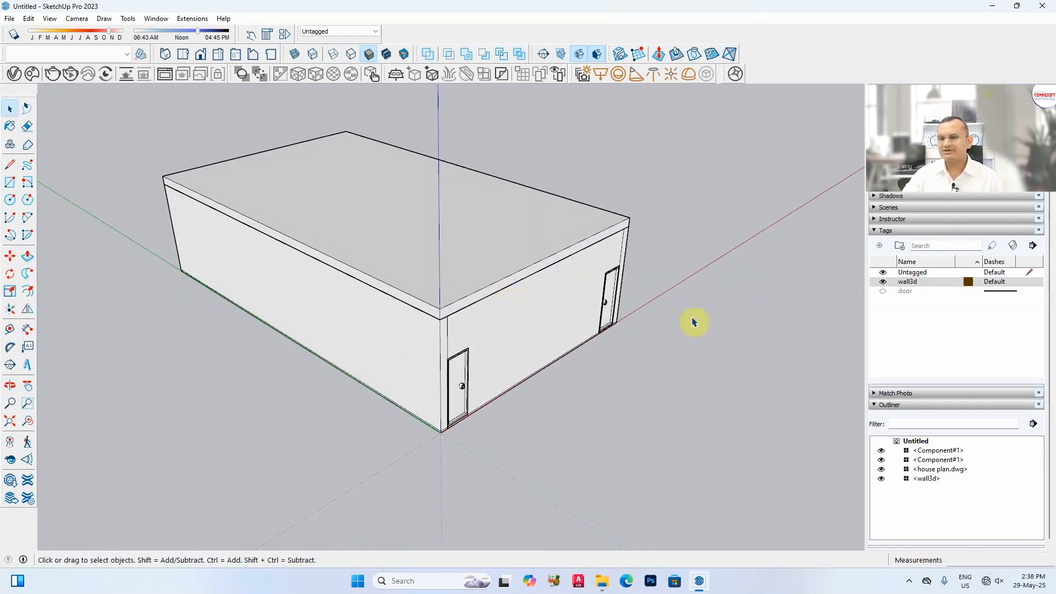
pyautogui.moveTo(693, 322); pyautogui.dragTo(506, 341, button='middle')
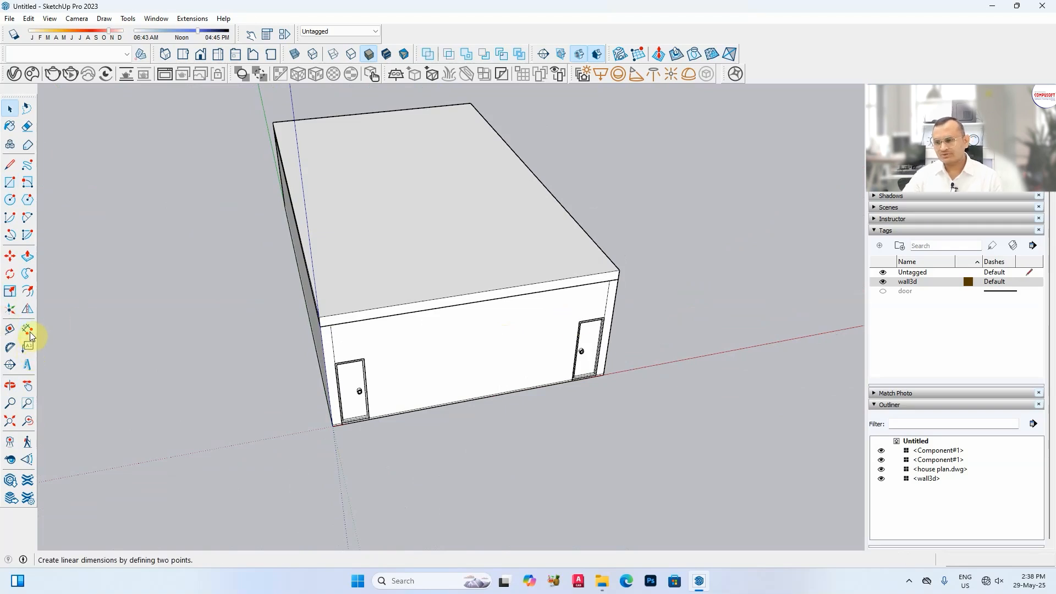
# - Offset the outline of the roof slab's top face inward by 9"
pyautogui.click(27, 291)
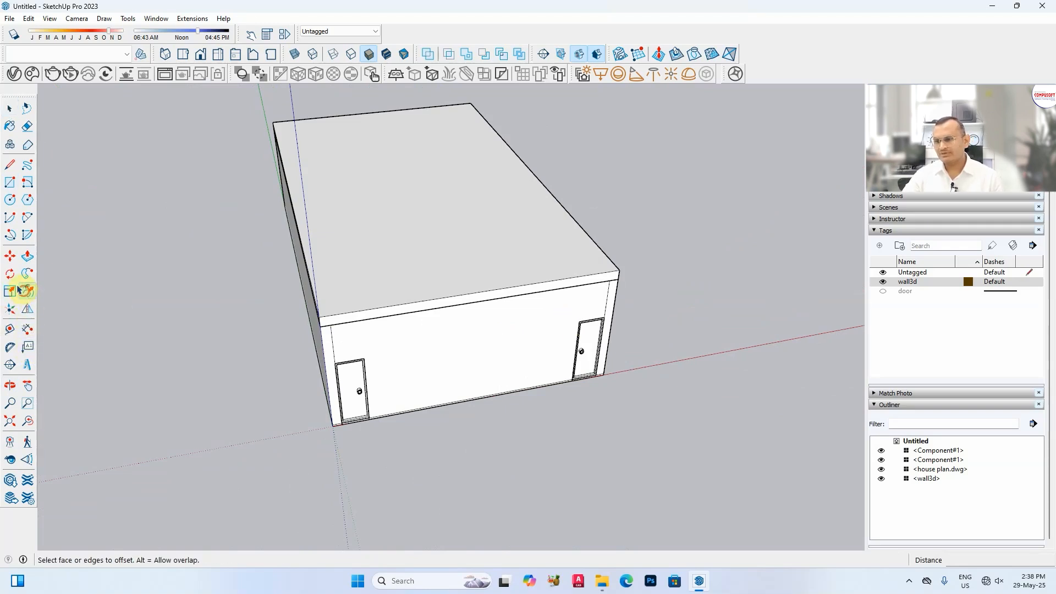
pyautogui.click(307, 226)
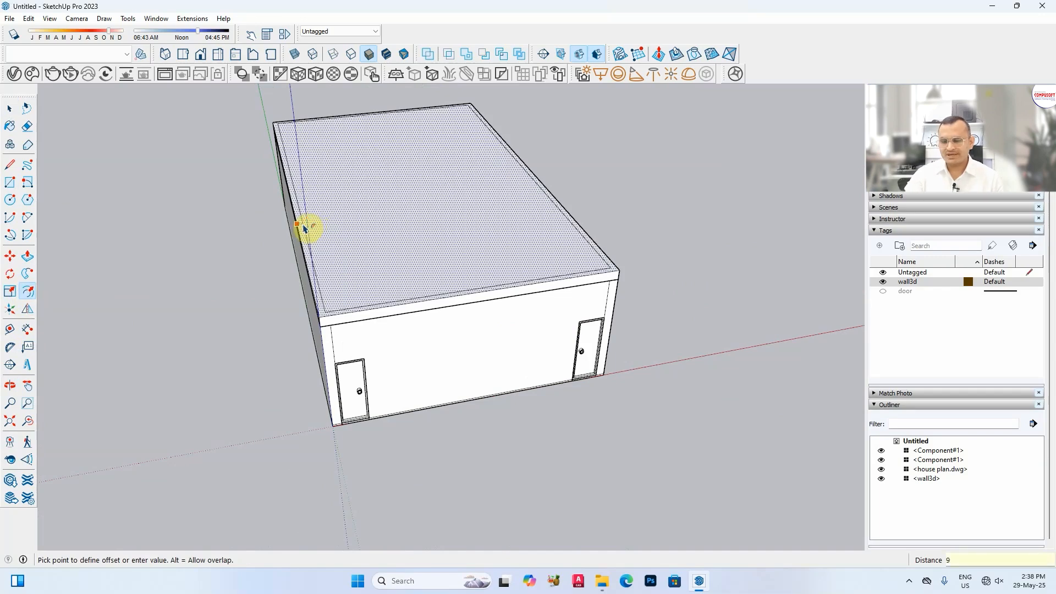
pyautogui.click(304, 228)
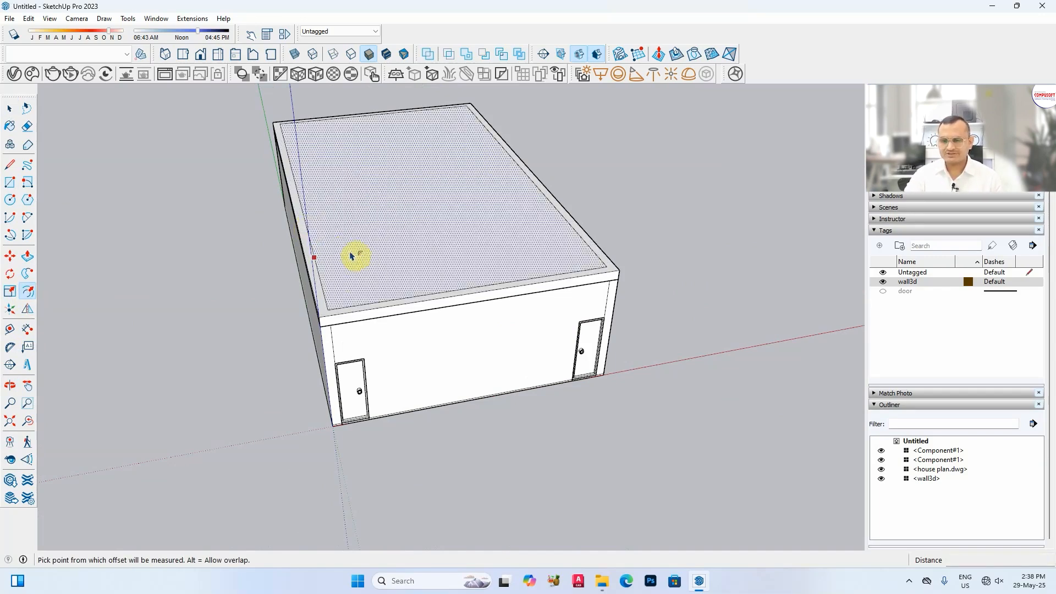
# - Pull the 9" border strip on top of the roof slab up 2' to form a parapet
pyautogui.press('p')
pyautogui.scroll(4, 301, 254)
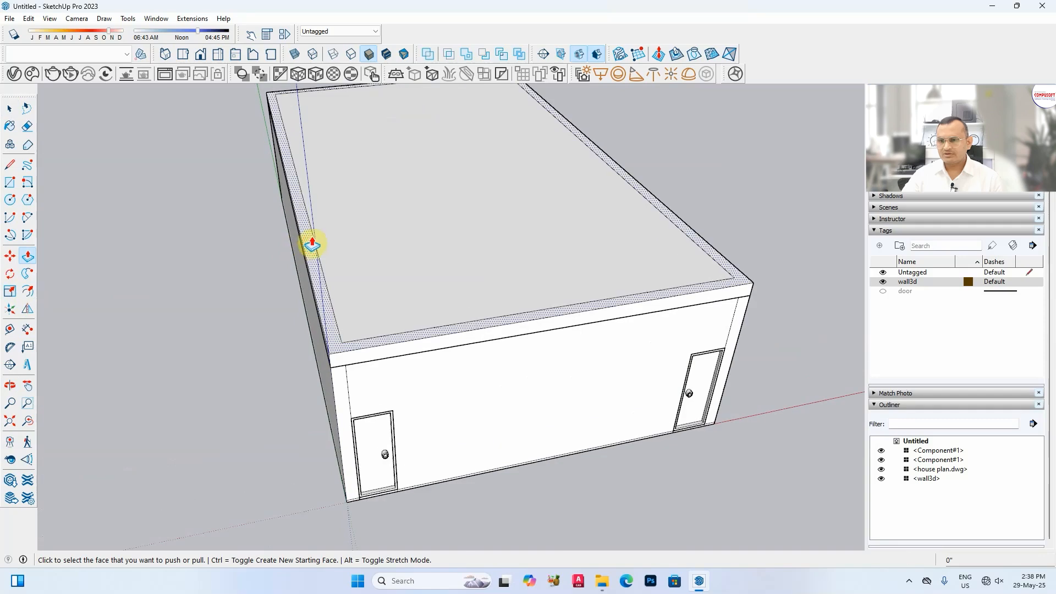
pyautogui.click(307, 239)
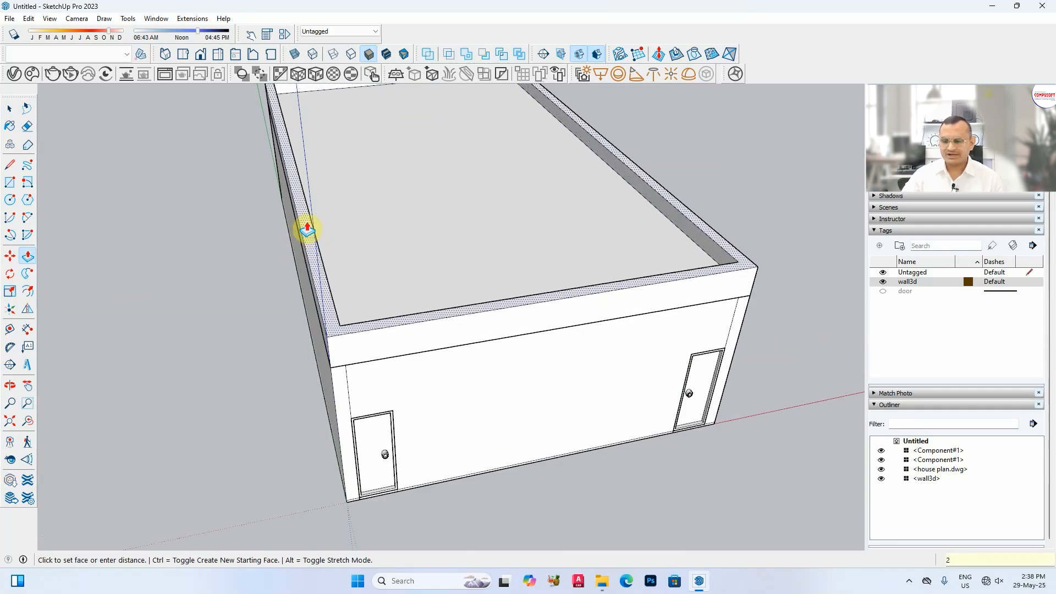
pyautogui.write("2'")
pyautogui.press('Return')
pyautogui.scroll(-2, 354, 298)
pyautogui.moveTo(355, 298); pyautogui.dragTo(479, 244, button='middle')
pyautogui.press('space')
pyautogui.scroll(-3, 421, 266)
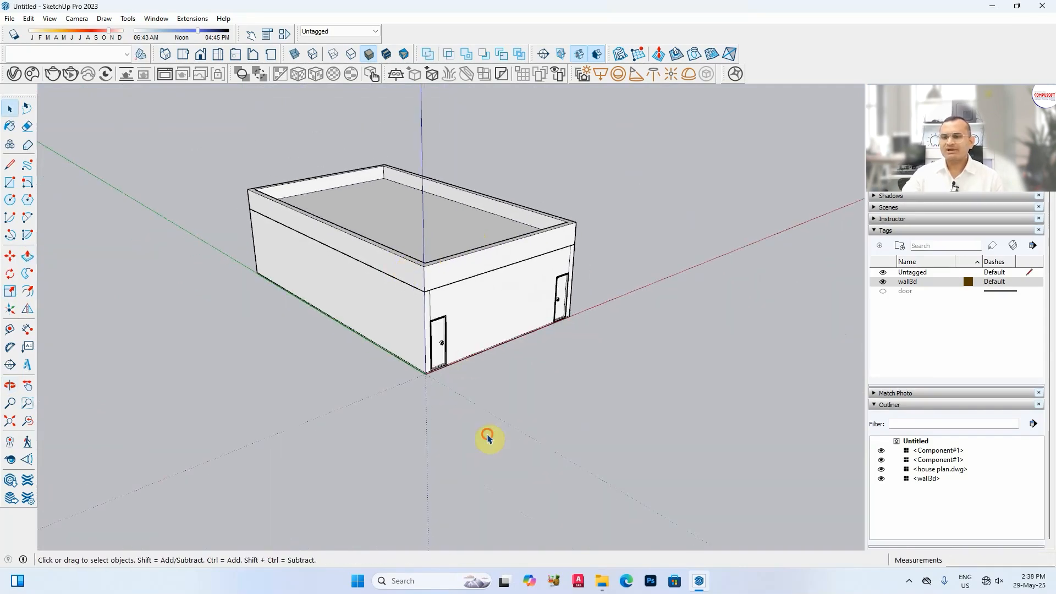
pyautogui.moveTo(505, 350); pyautogui.dragTo(479, 314, button='middle')
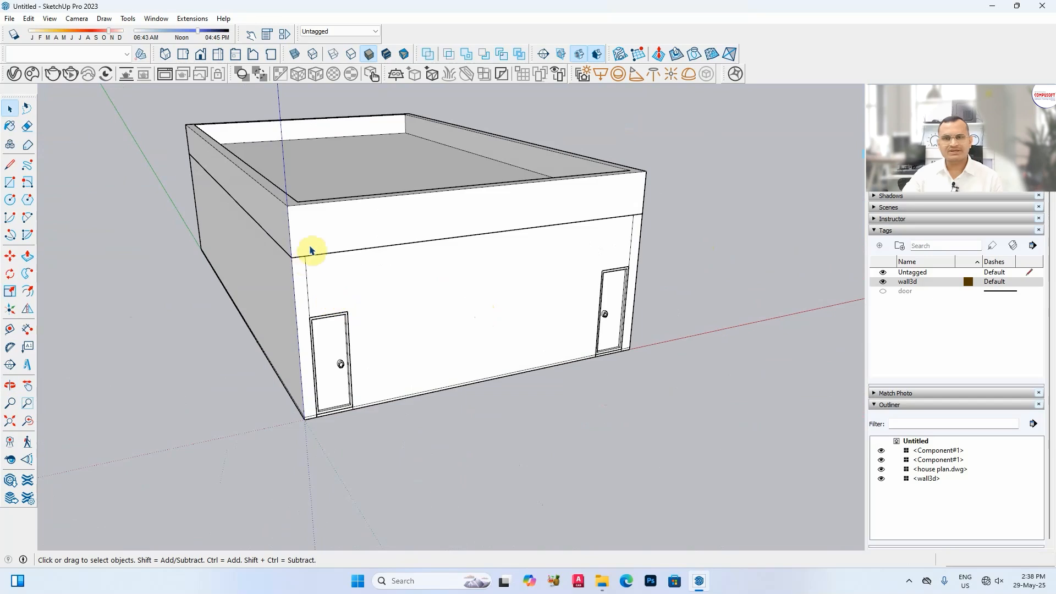
# - Place a section plane on the front wall face between the two doors, keeping its default name
pyautogui.click(347, 303)
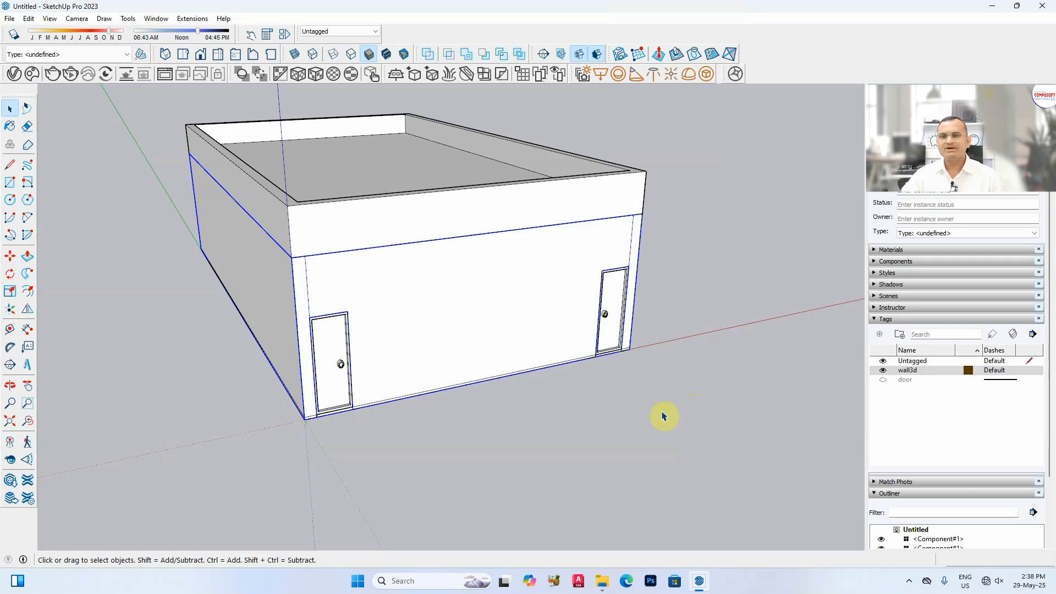
pyautogui.click(625, 457)
pyautogui.scroll(-2, 492, 306)
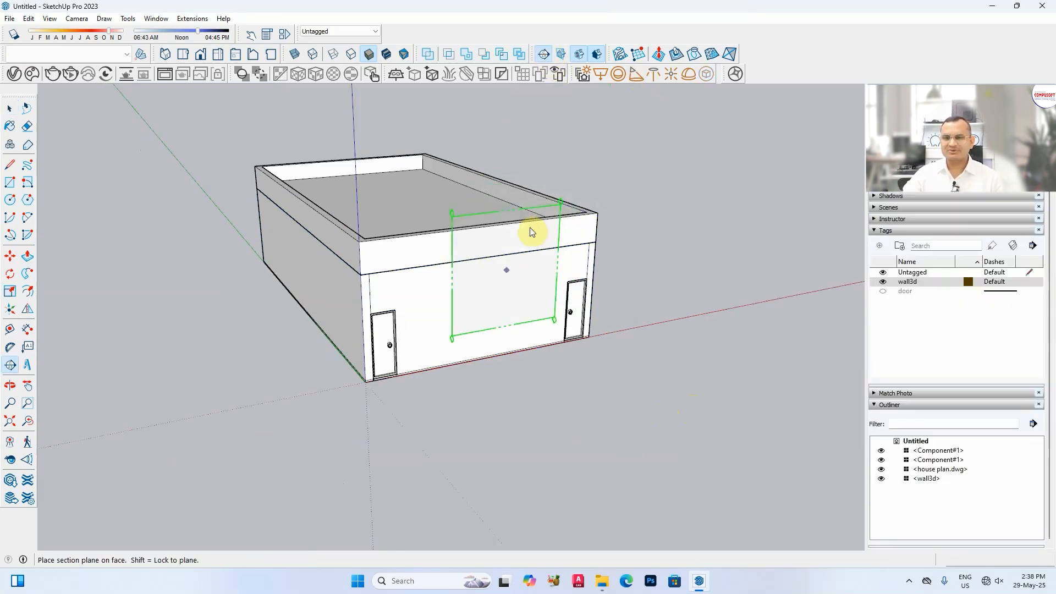
pyautogui.click(493, 292)
pyautogui.click(594, 323)
pyautogui.click(377, 450)
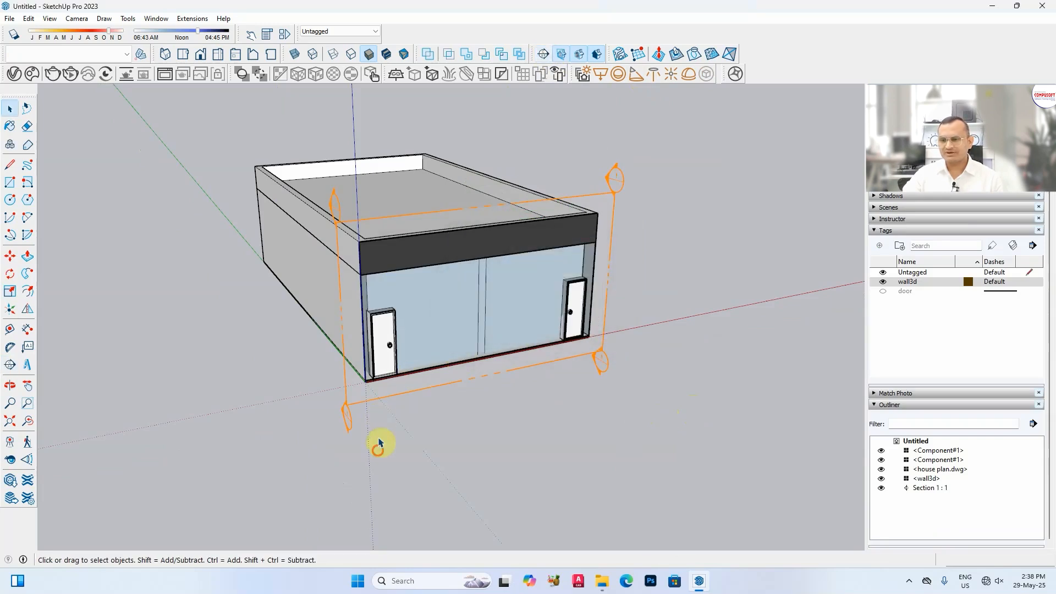
# - Move the section plane back along the green axis about 12' into the house to cut through the rooms
pyautogui.moveTo(318, 393); pyautogui.dragTo(318, 393)
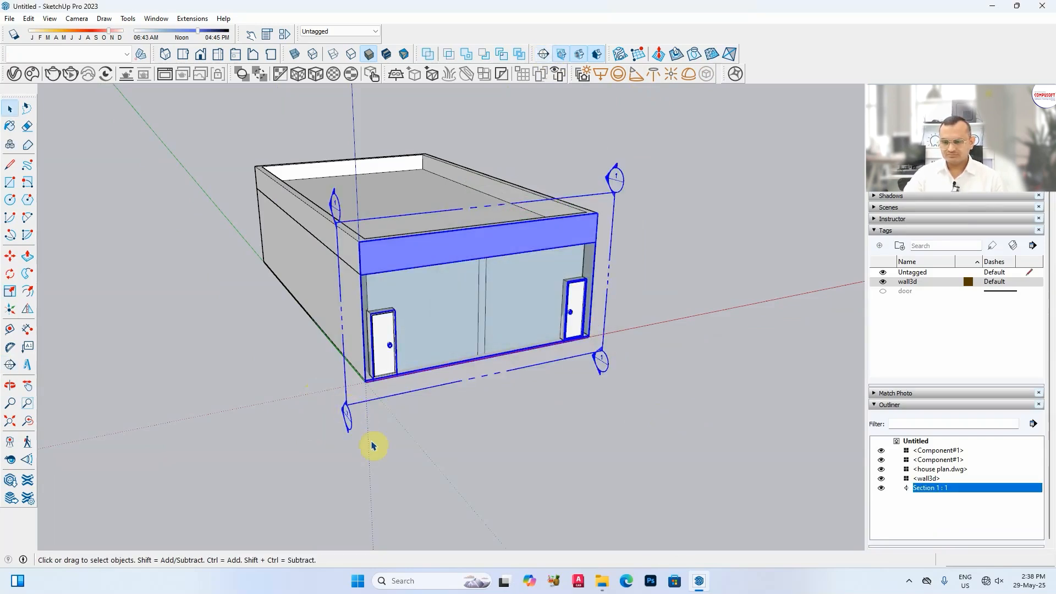
pyautogui.press('m')
pyautogui.click(350, 430)
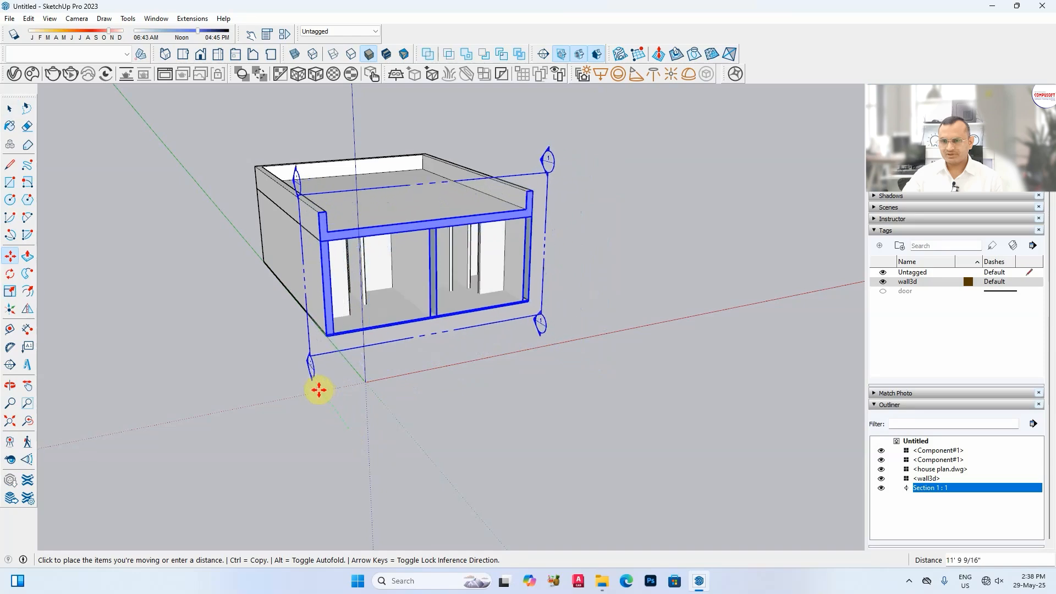
pyautogui.click(309, 378)
pyautogui.moveTo(309, 377); pyautogui.dragTo(415, 278, button='middle')
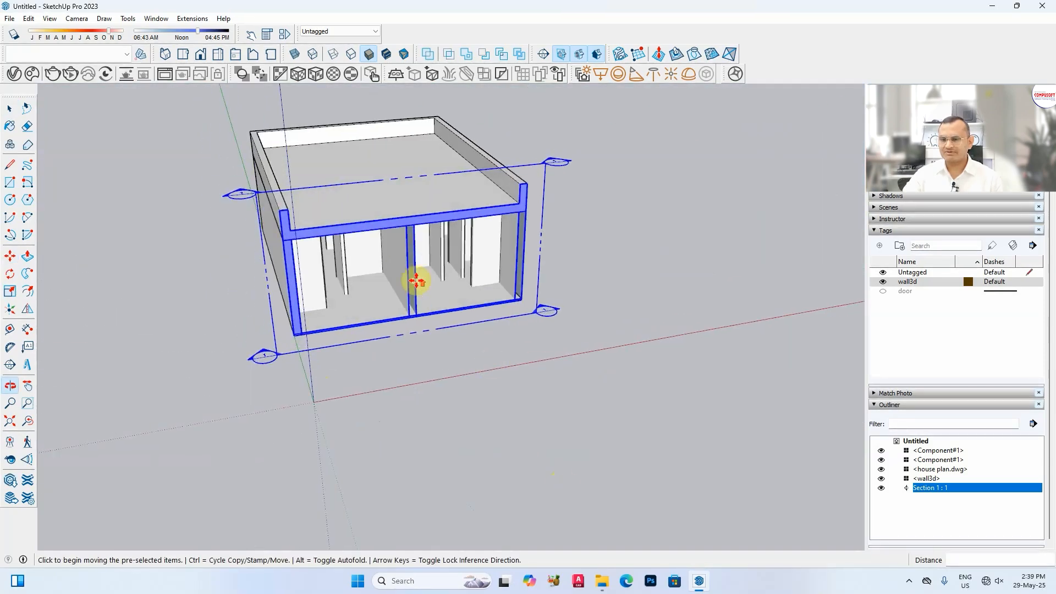
pyautogui.scroll(5, 429, 270)
pyautogui.scroll(-5, 548, 354)
pyautogui.moveTo(691, 396); pyautogui.dragTo(666, 354, button='middle')
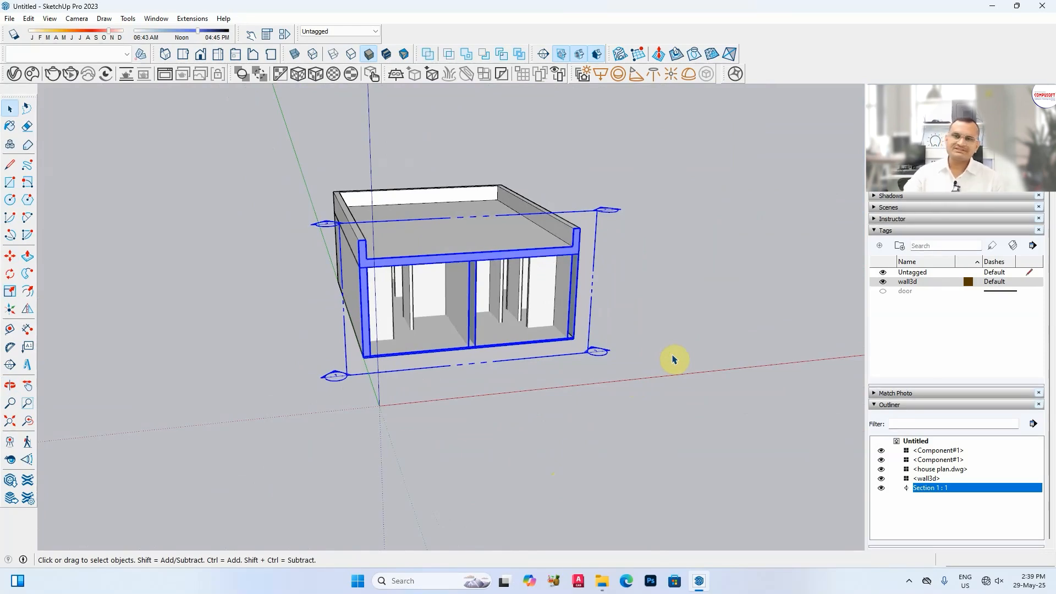